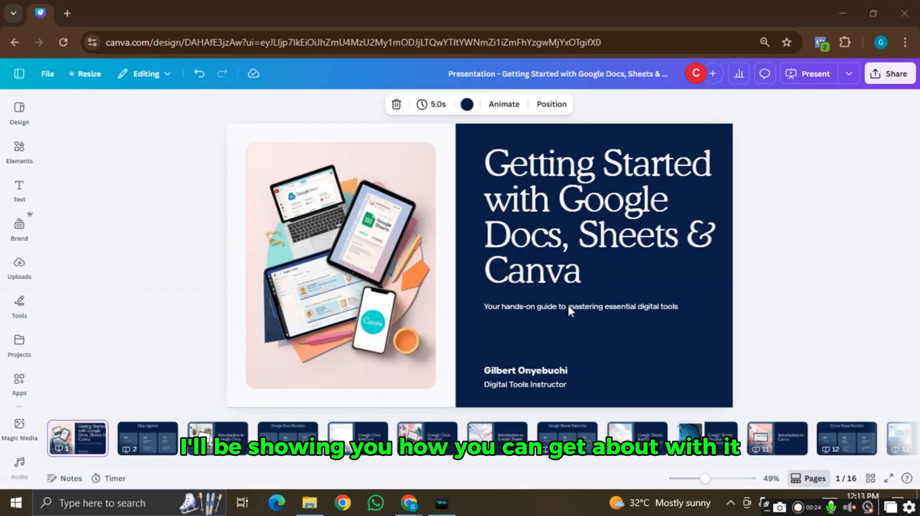
- Page through the deck to slide 4, Google Docs Features, and open a new browser tab
{"action": "left_click", "coordinate": [149, 448]}
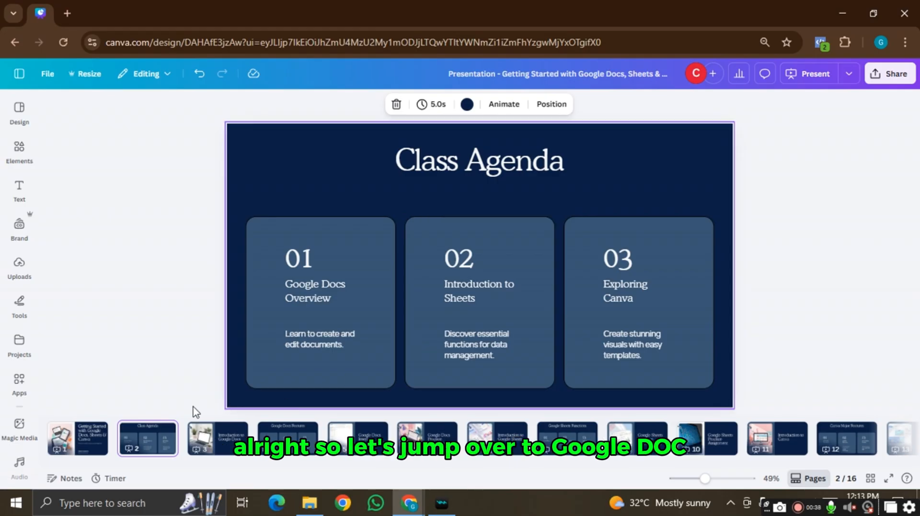
{"action": "left_click", "coordinate": [214, 446]}
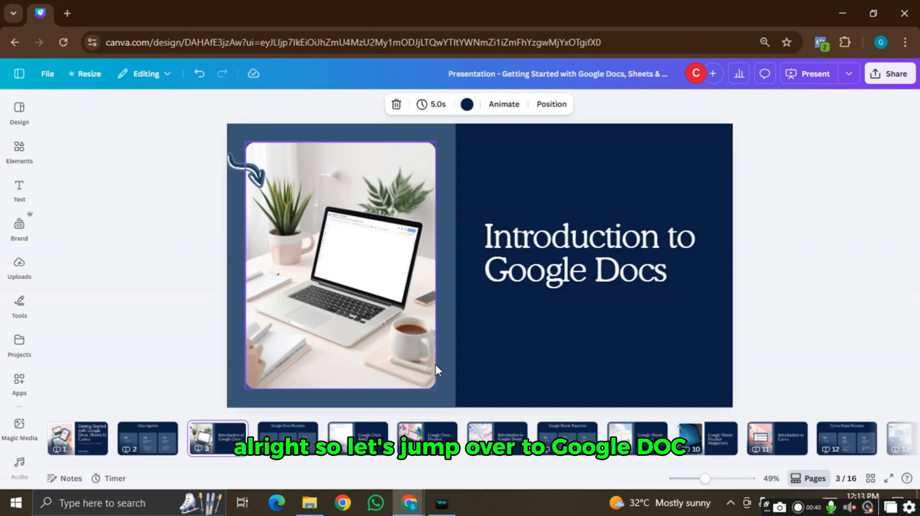
{"action": "key", "text": "Right"}
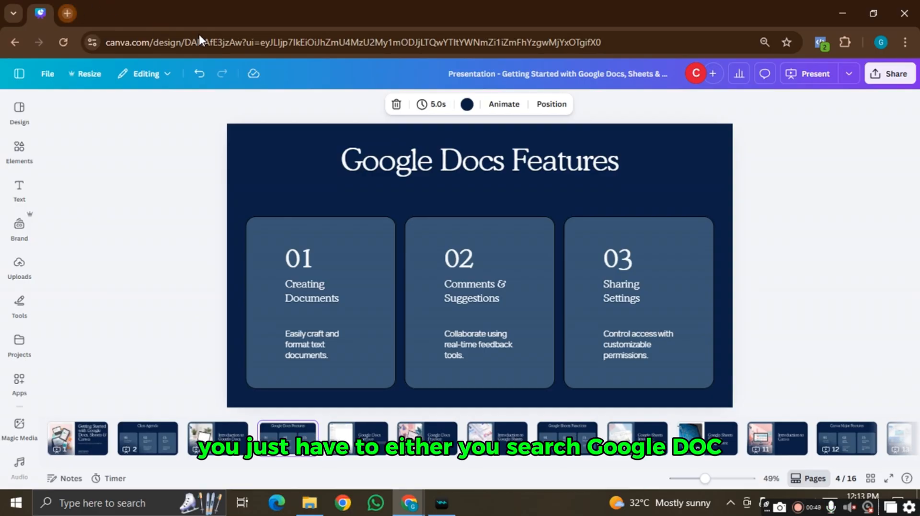
{"action": "key", "text": "ctrl+t"}
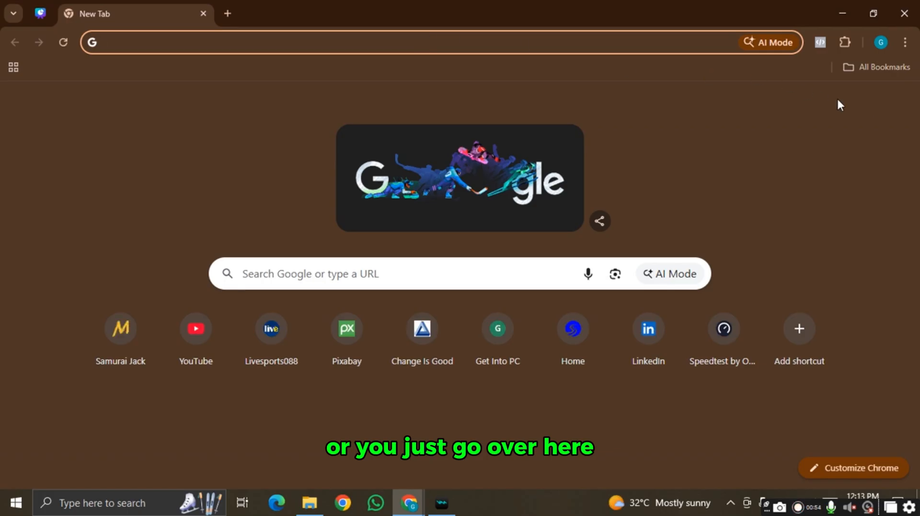
- Launch Google Docs from the Google apps grid in Chrome
{"action": "left_click", "coordinate": [865, 103]}
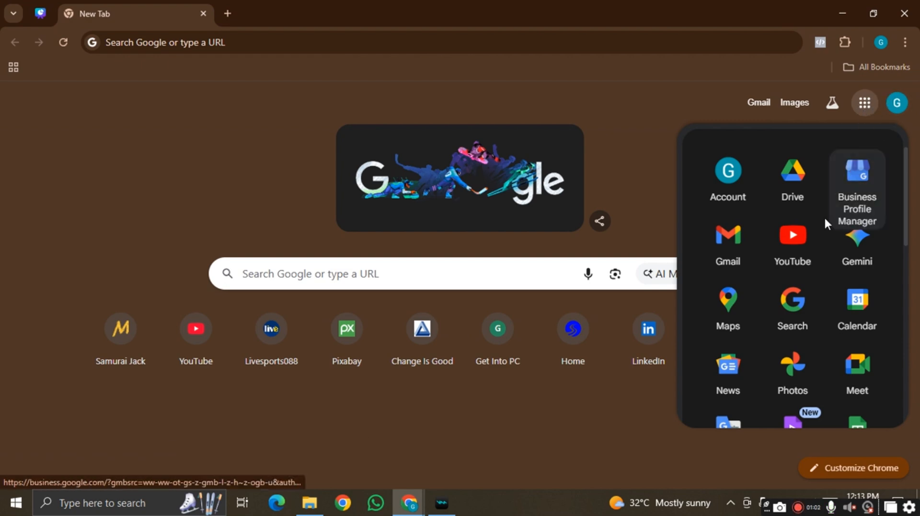
{"action": "scroll", "coordinate": [812, 261], "scroll_direction": "down", "scroll_amount": 3}
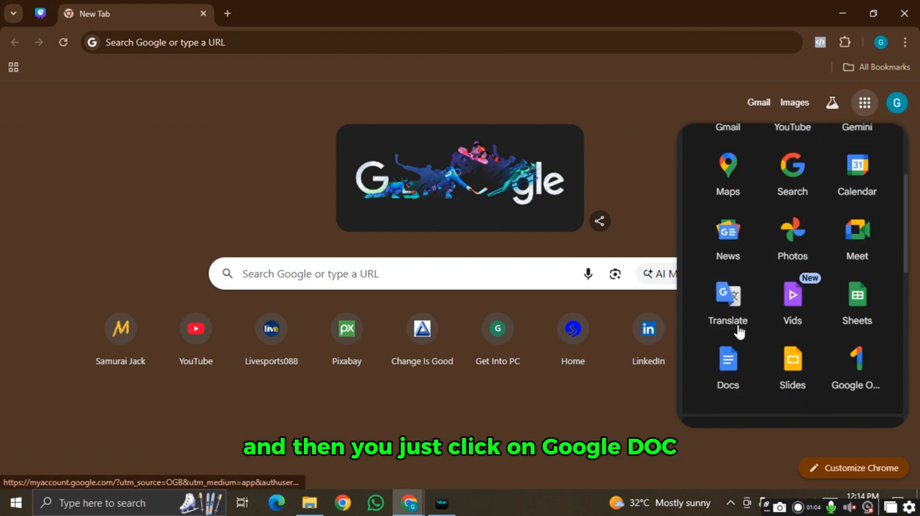
{"action": "left_click", "coordinate": [734, 357]}
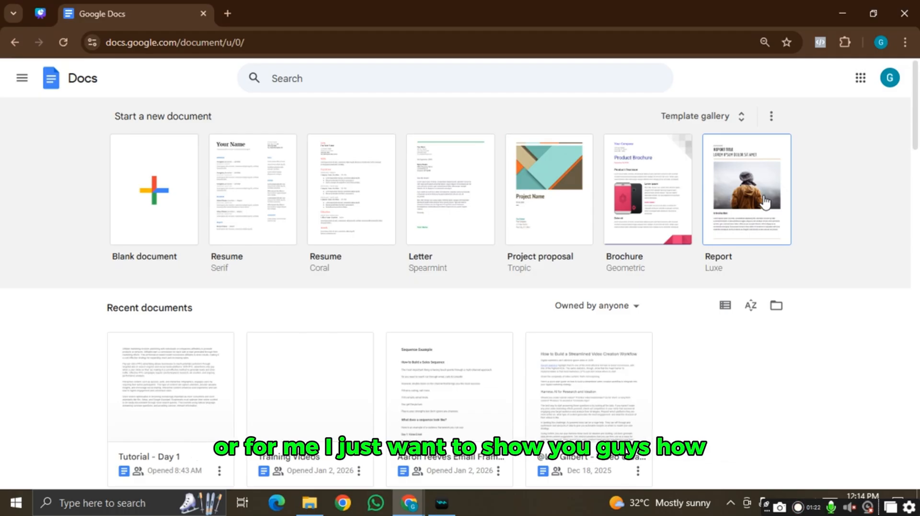
- Start a résumé from the Coral template and replace 'Name' with 'Gilbert'
{"action": "left_click", "coordinate": [353, 195]}
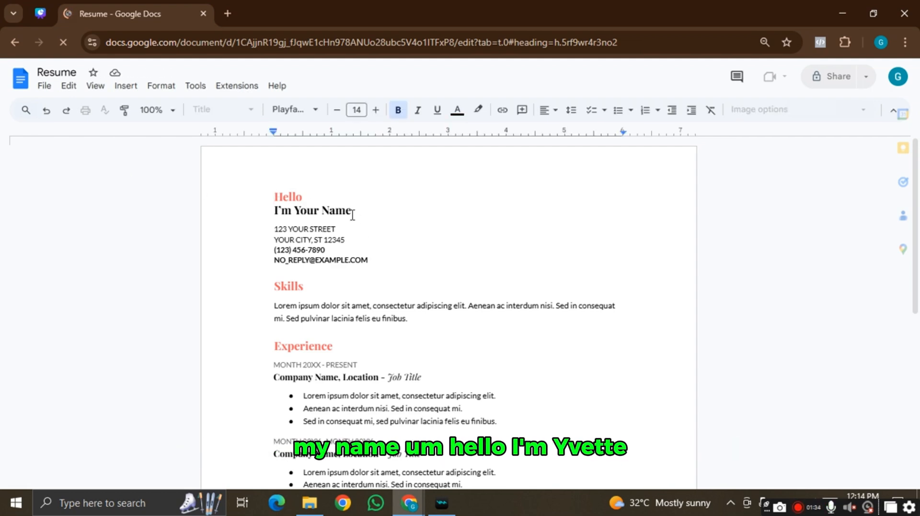
{"action": "left_click", "coordinate": [353, 214]}
{"action": "key", "text": "shift+Left"}
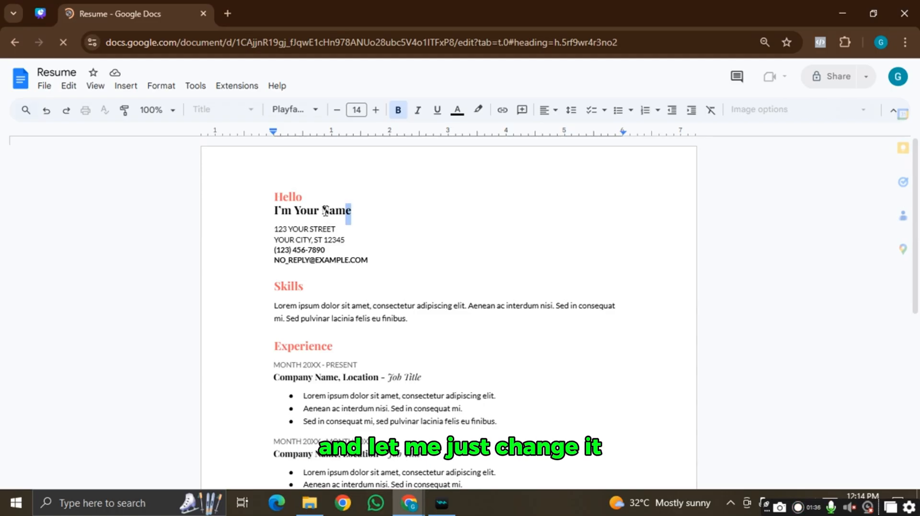
{"action": "key", "text": "shift+Left"}
{"action": "key", "text": "shift+Left"}
{"action": "key", "text": "shift+Left"}
{"action": "type", "text": "Gi"}
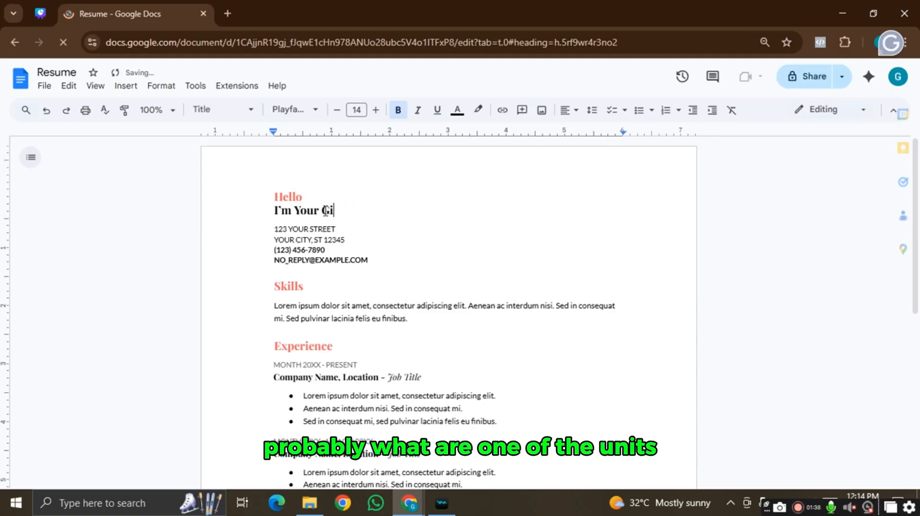
{"action": "type", "text": "lbert"}
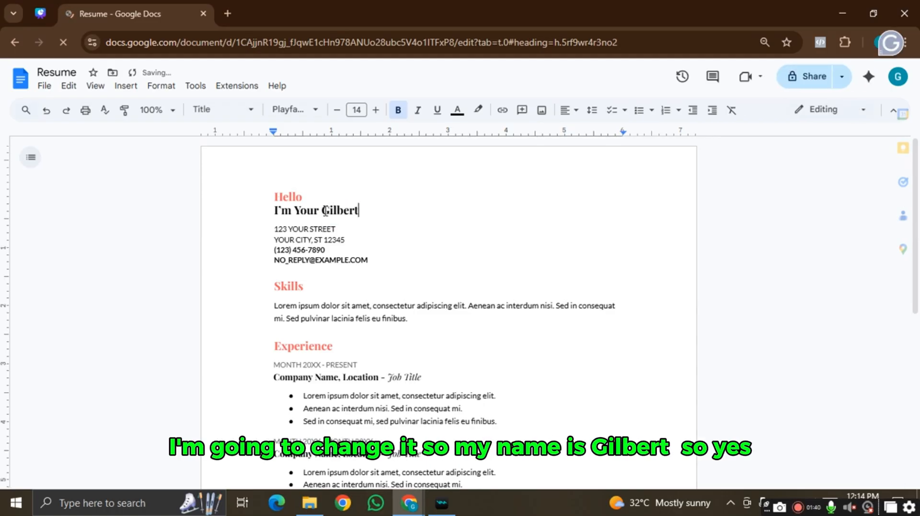
{"action": "left_click", "coordinate": [353, 234]}
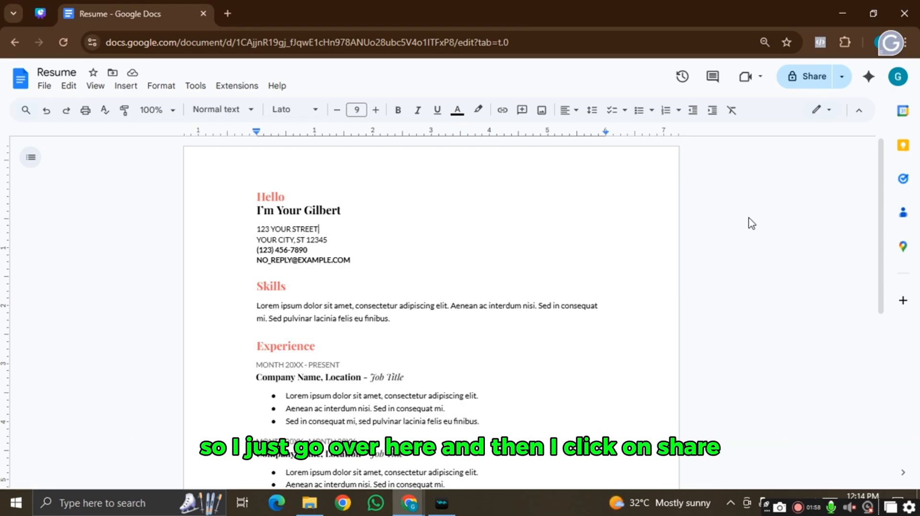
- Share the Resume as Anyone with the link with Editor role, and copy the link
{"action": "left_click", "coordinate": [815, 76]}
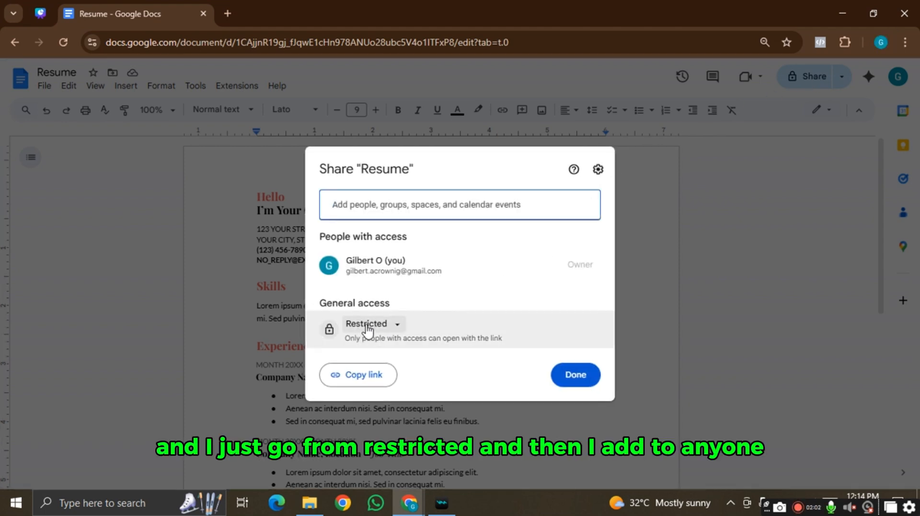
{"action": "left_click", "coordinate": [368, 329]}
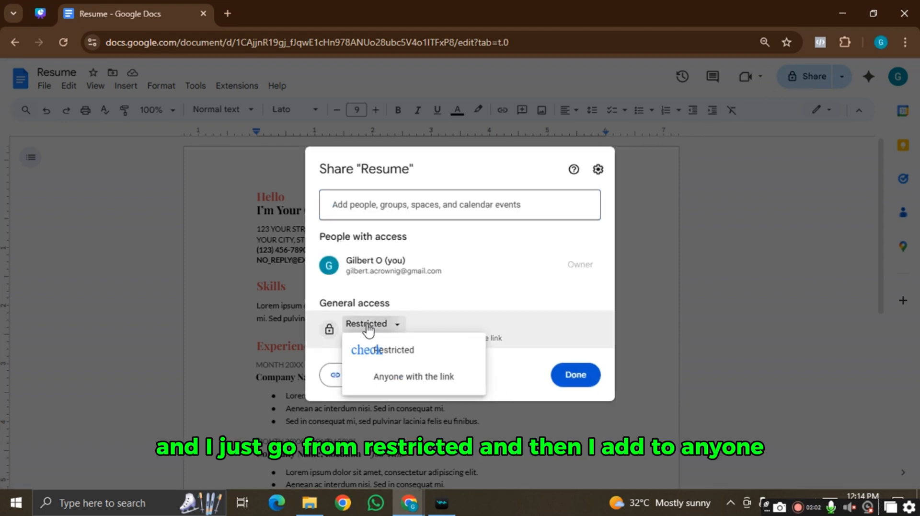
{"action": "left_click", "coordinate": [394, 382]}
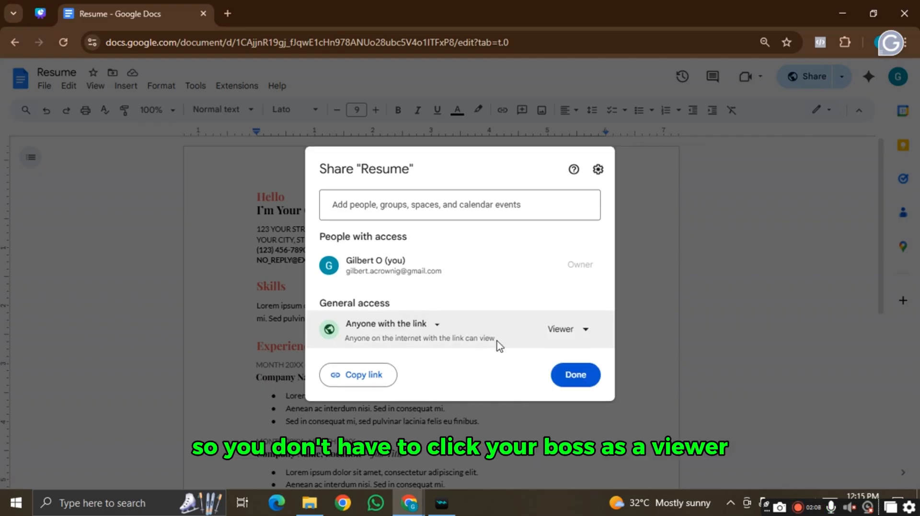
{"action": "left_click", "coordinate": [568, 337]}
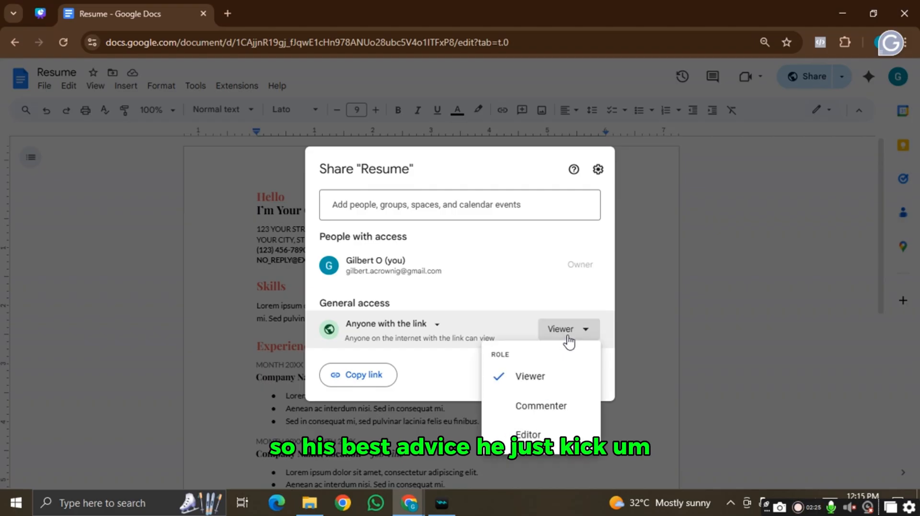
{"action": "left_click", "coordinate": [544, 447]}
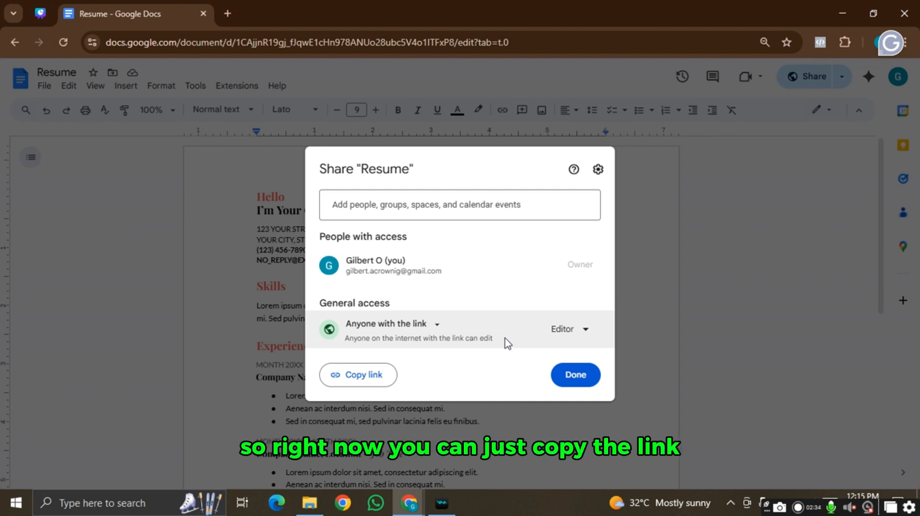
{"action": "left_click", "coordinate": [372, 378]}
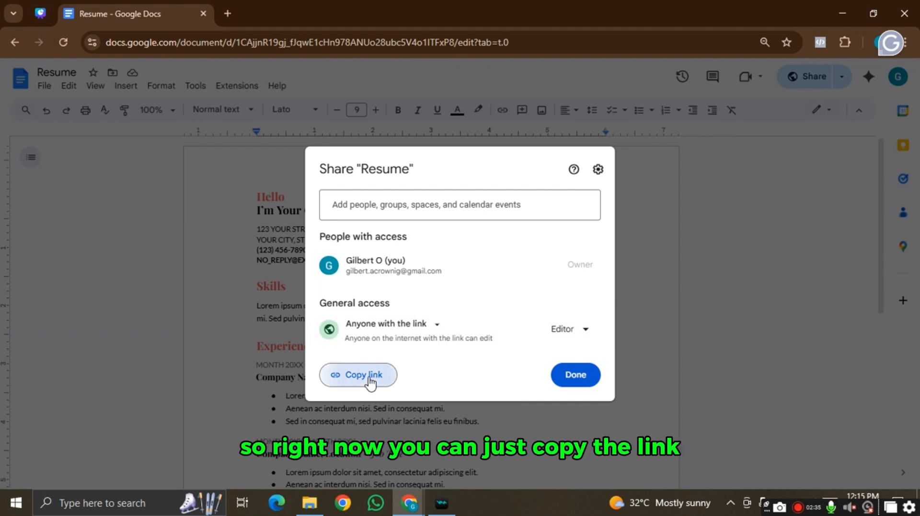
{"action": "left_click", "coordinate": [582, 376]}
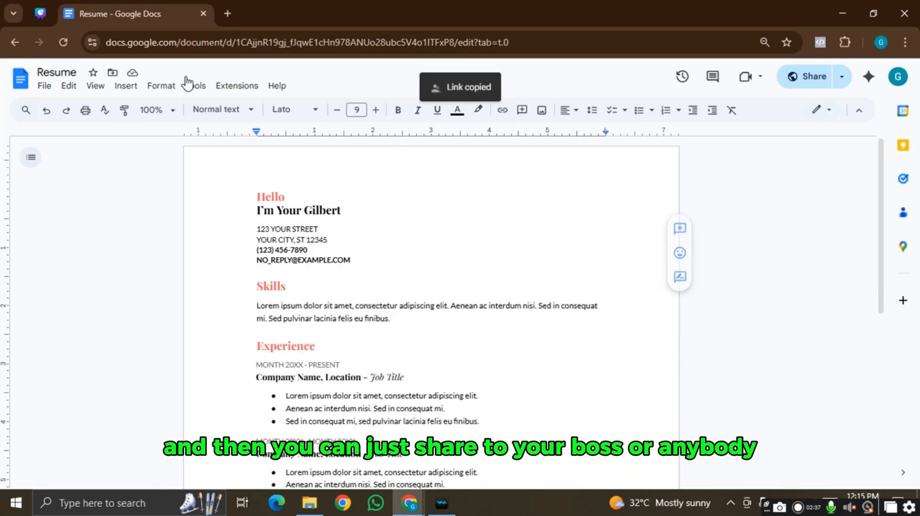
{"action": "left_click", "coordinate": [228, 14]}
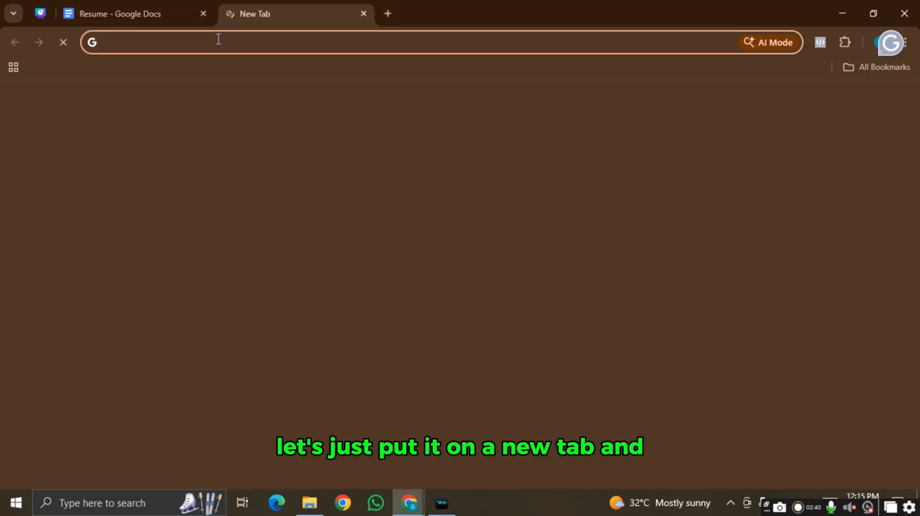
{"action": "key", "text": "ctrl+v"}
{"action": "key", "text": "Return"}
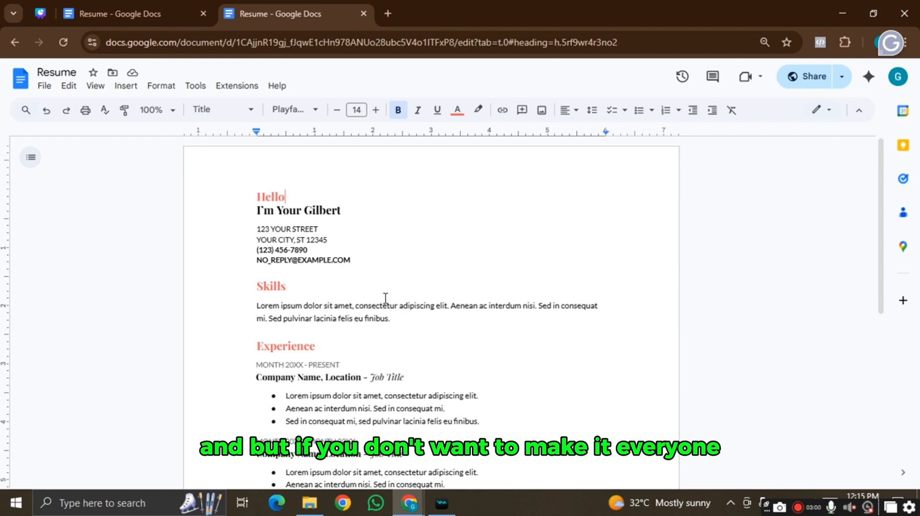
{"action": "left_click", "coordinate": [822, 78]}
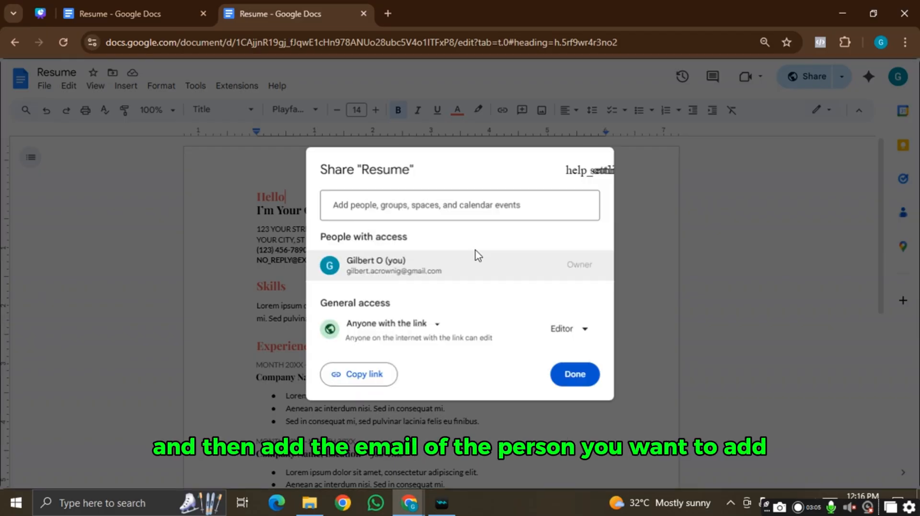
{"action": "left_click", "coordinate": [714, 165]}
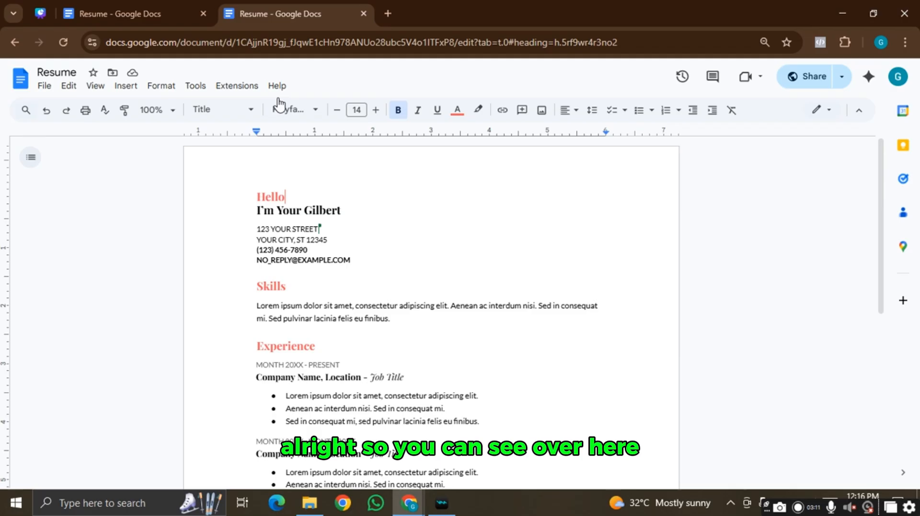
{"action": "left_click", "coordinate": [150, 4]}
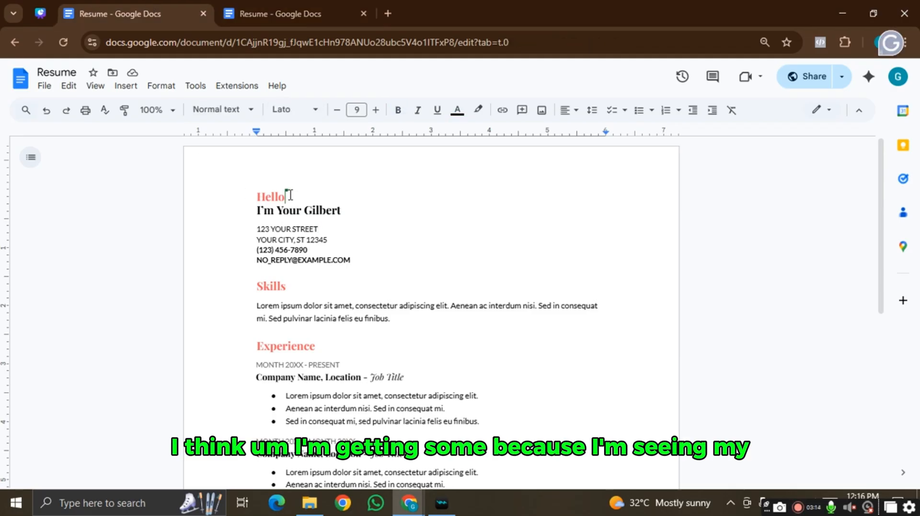
{"action": "mouse_move", "coordinate": [287, 191]}
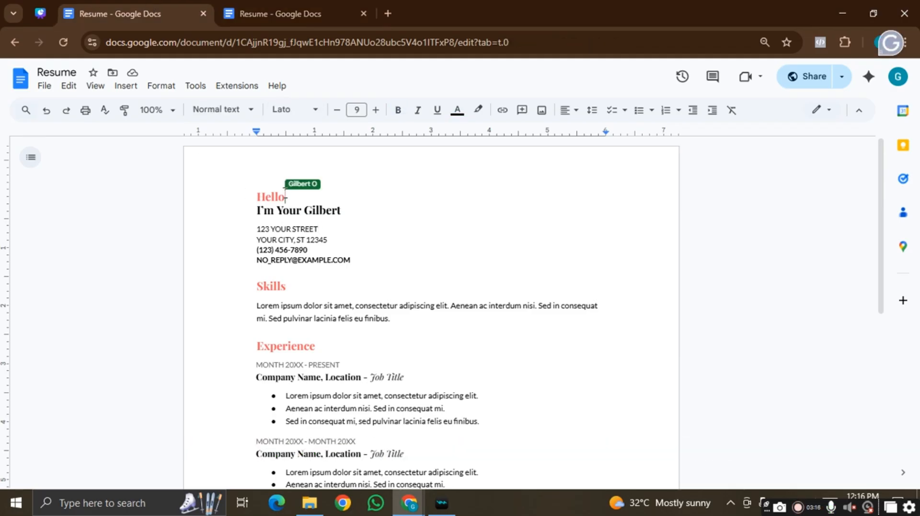
{"action": "left_click", "coordinate": [321, 1]}
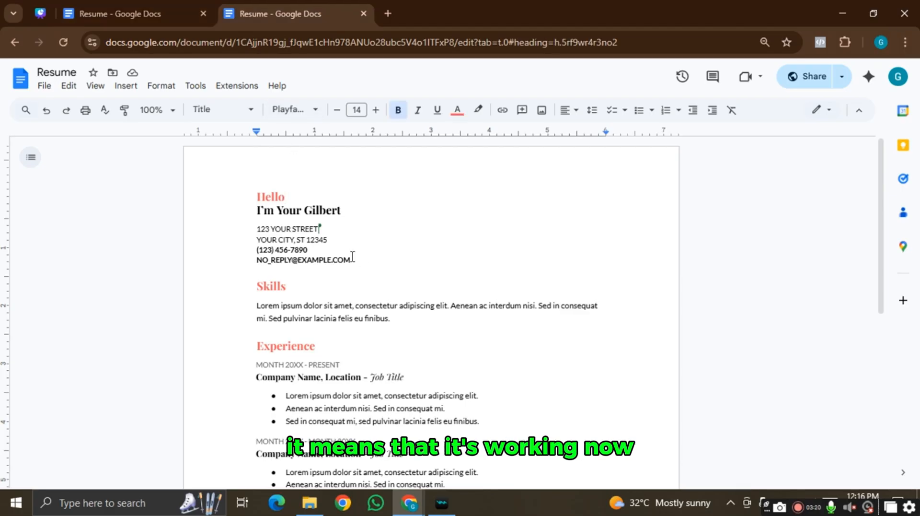
{"action": "left_click", "coordinate": [365, 13]}
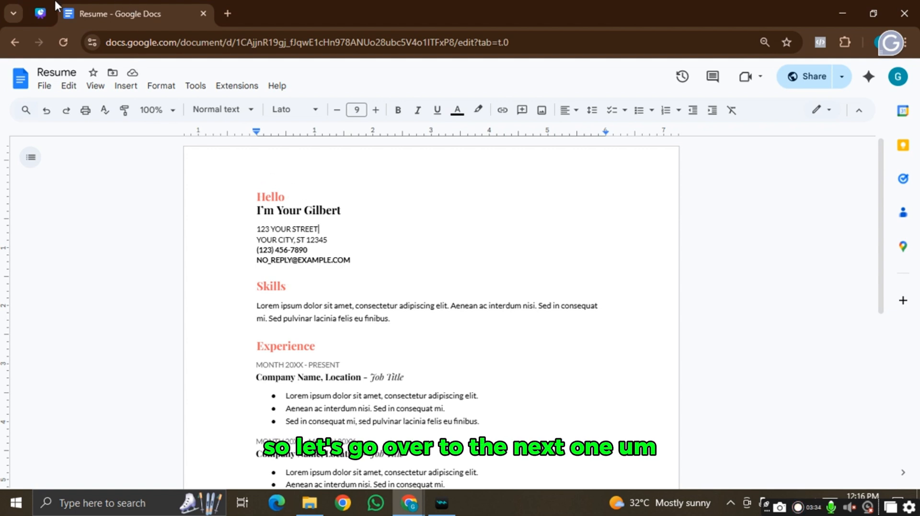
- Return to the Canva tab and show page 4, Google Docs Features
{"action": "left_click", "coordinate": [40, 13]}
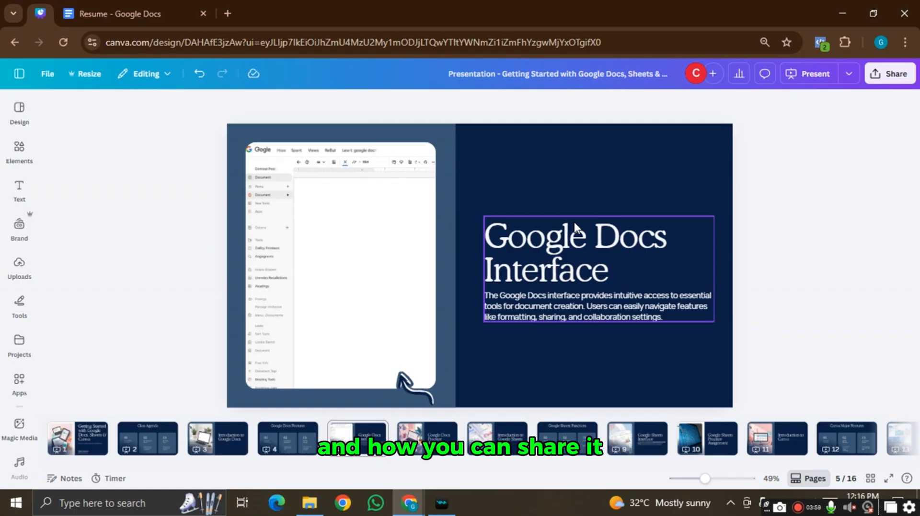
{"action": "key", "text": "Down"}
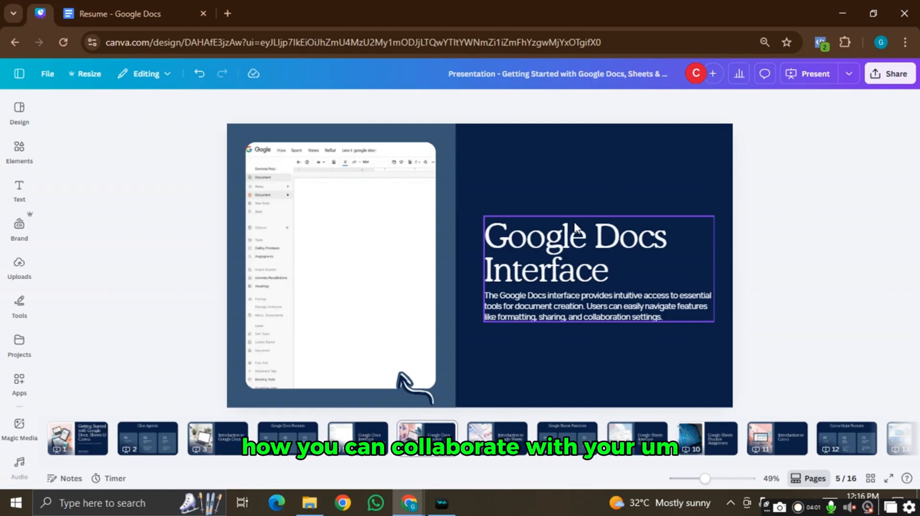
{"action": "key", "text": "Up"}
{"action": "key", "text": "Up"}
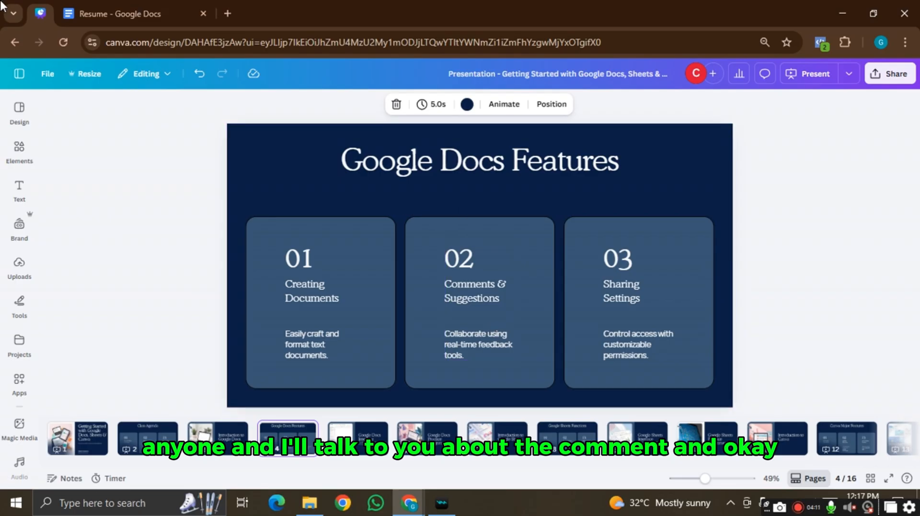
- Comment 'Not this name' on the I'm Your Gilbert heading, then resolve it
{"action": "left_click", "coordinate": [115, 14]}
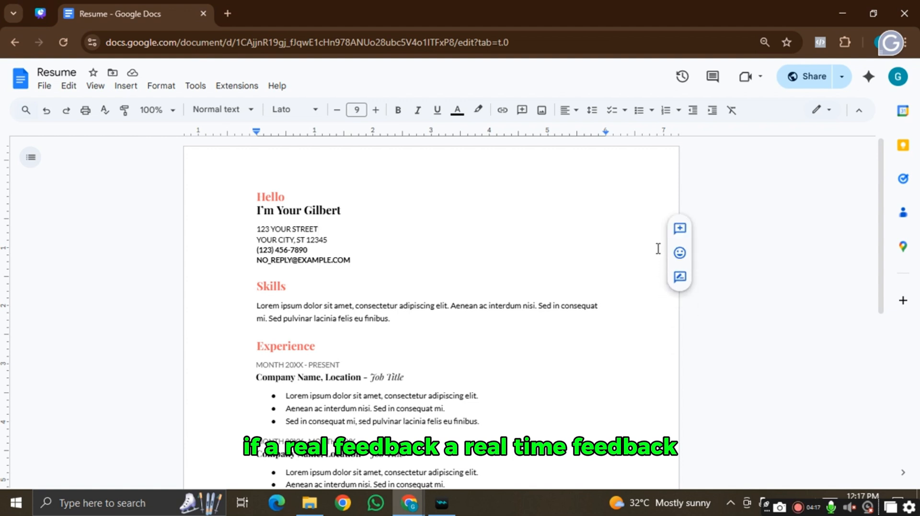
{"action": "left_click", "coordinate": [345, 210]}
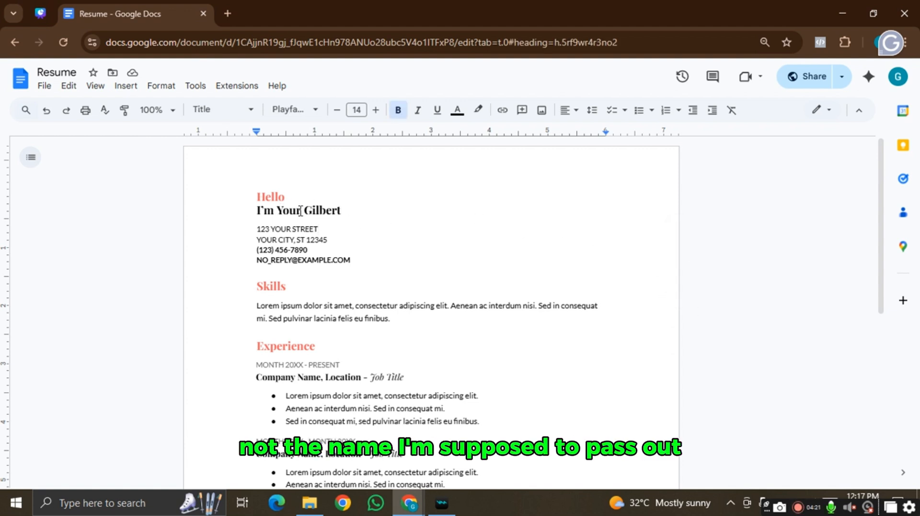
{"action": "mouse_move", "coordinate": [676, 223]}
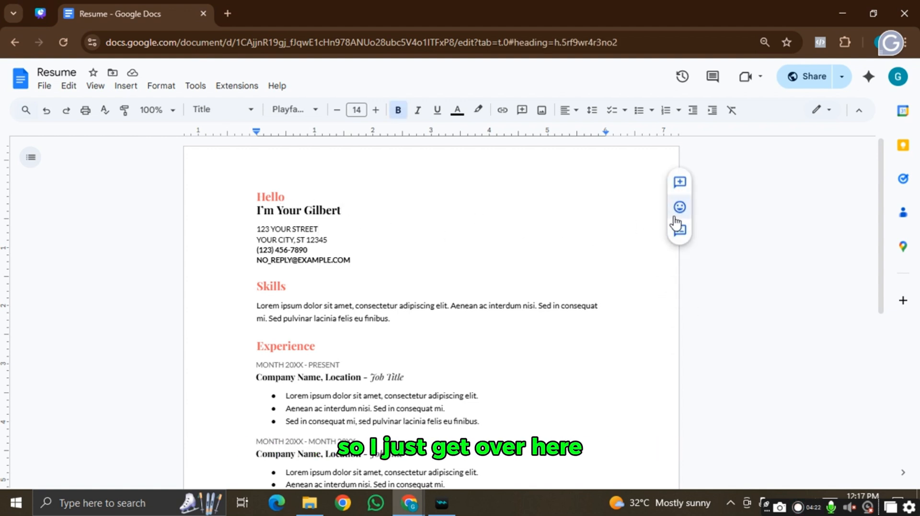
{"action": "left_click", "coordinate": [681, 183]}
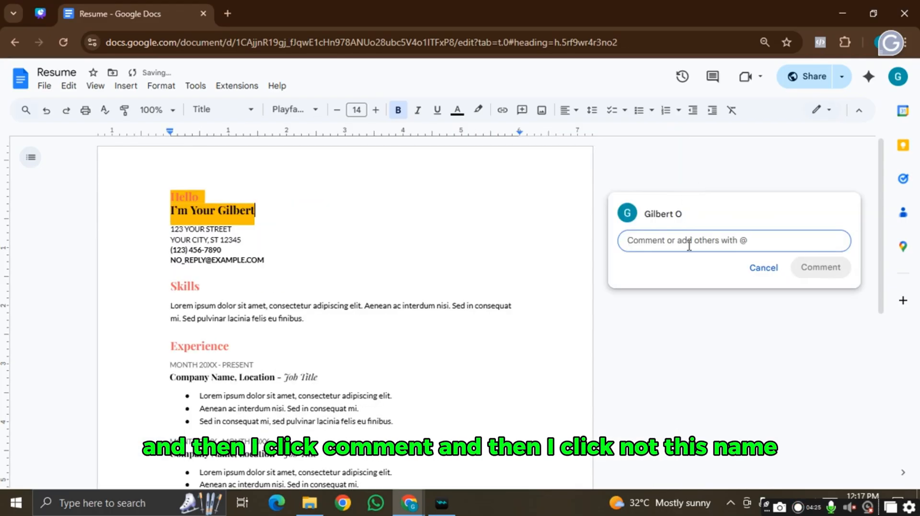
{"action": "type", "text": "No"}
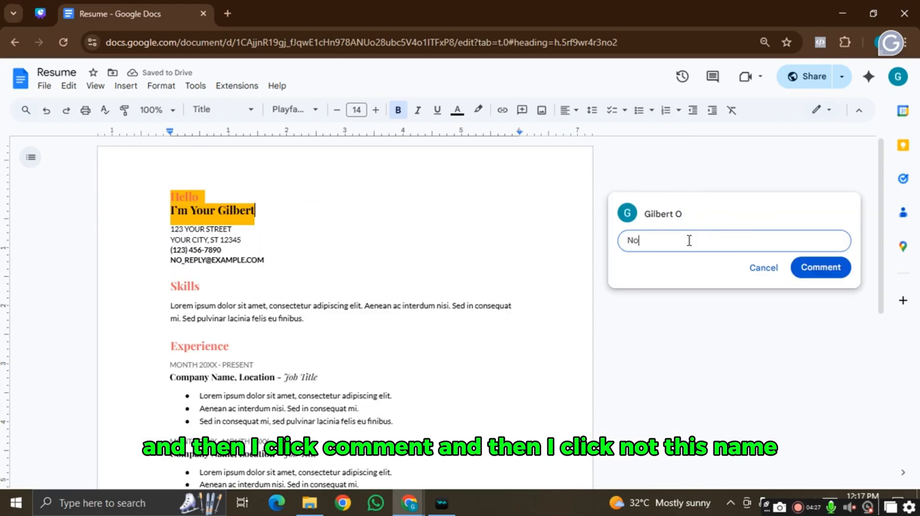
{"action": "type", "text": "t this name"}
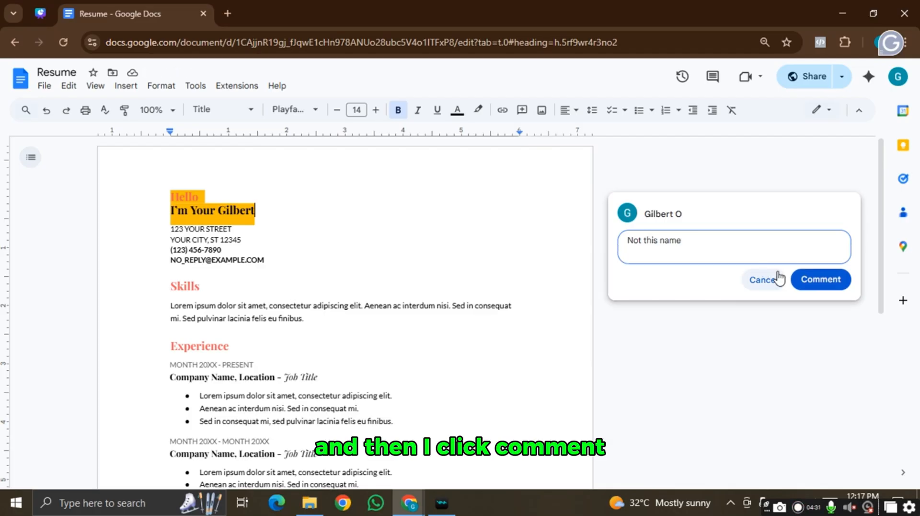
{"action": "left_click", "coordinate": [827, 270]}
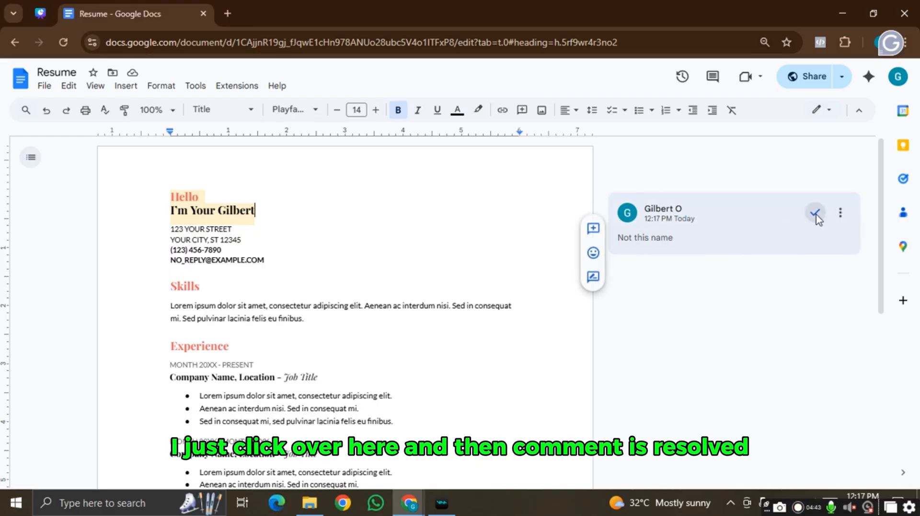
{"action": "left_click", "coordinate": [816, 214]}
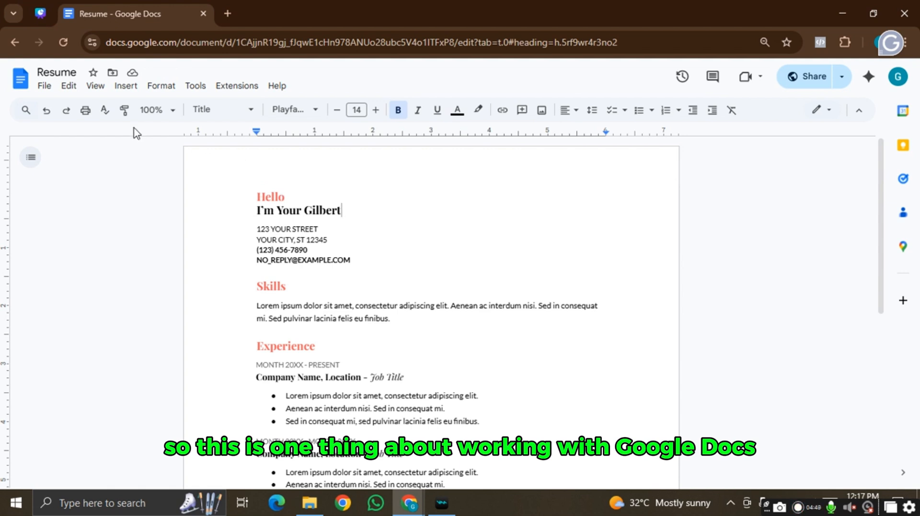
- Scroll the Canva deck to page 7, Introduction to Google Sheets, then open a new tab
{"action": "left_click", "coordinate": [50, 9]}
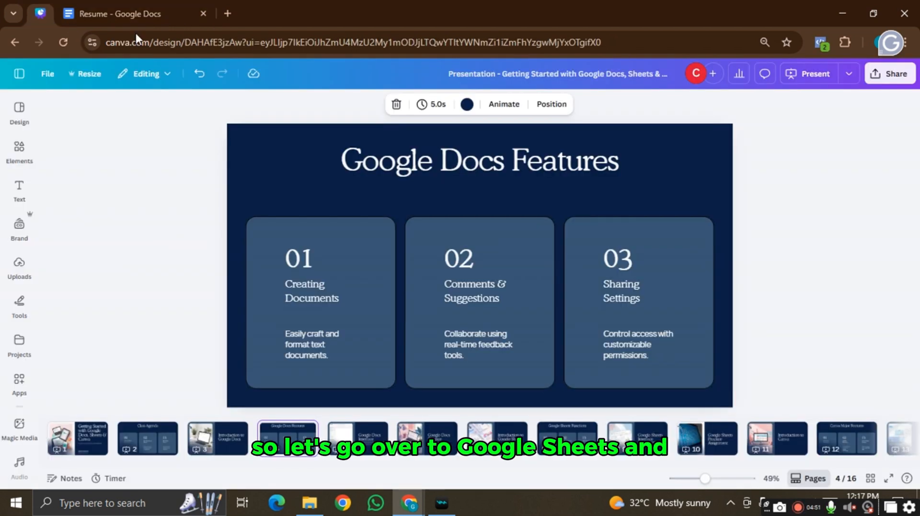
{"action": "scroll", "coordinate": [583, 303], "scroll_direction": "down", "scroll_amount": 3}
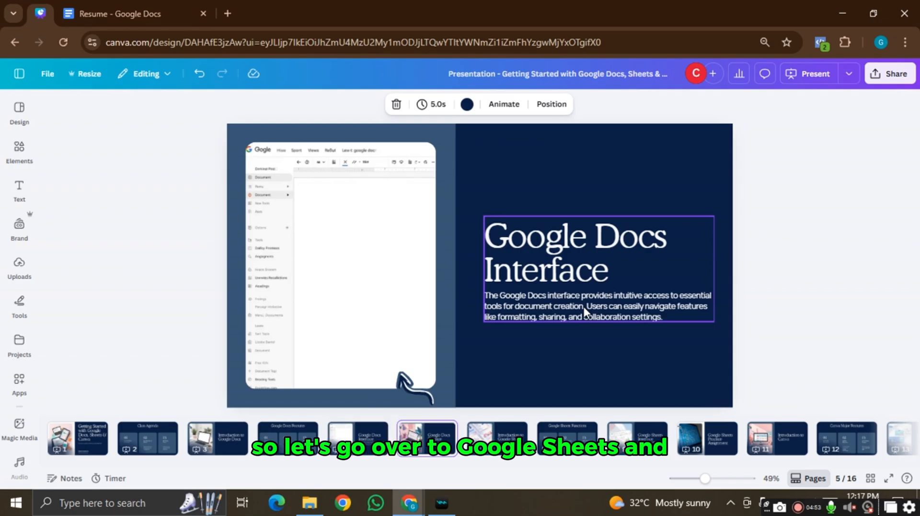
{"action": "scroll", "coordinate": [584, 306], "scroll_direction": "down", "scroll_amount": 3}
{"action": "scroll", "coordinate": [584, 308], "scroll_direction": "down", "scroll_amount": 3}
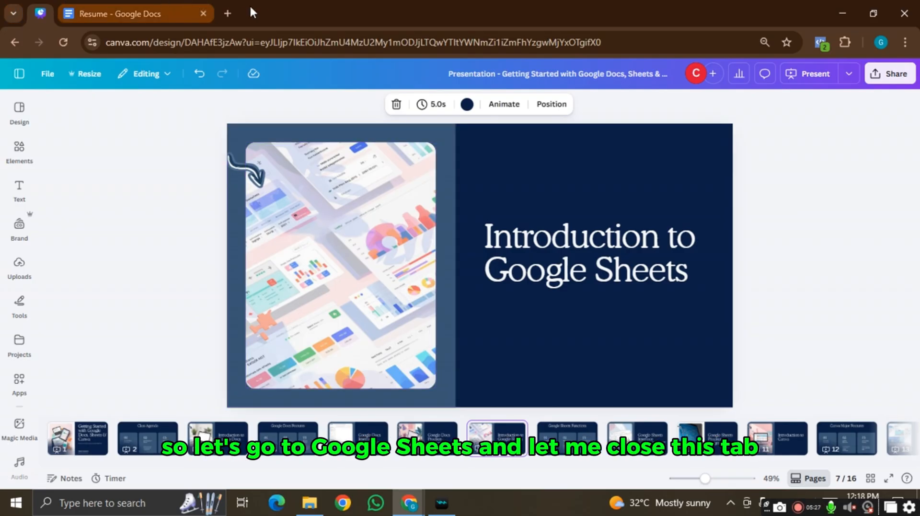
{"action": "left_click", "coordinate": [233, 10]}
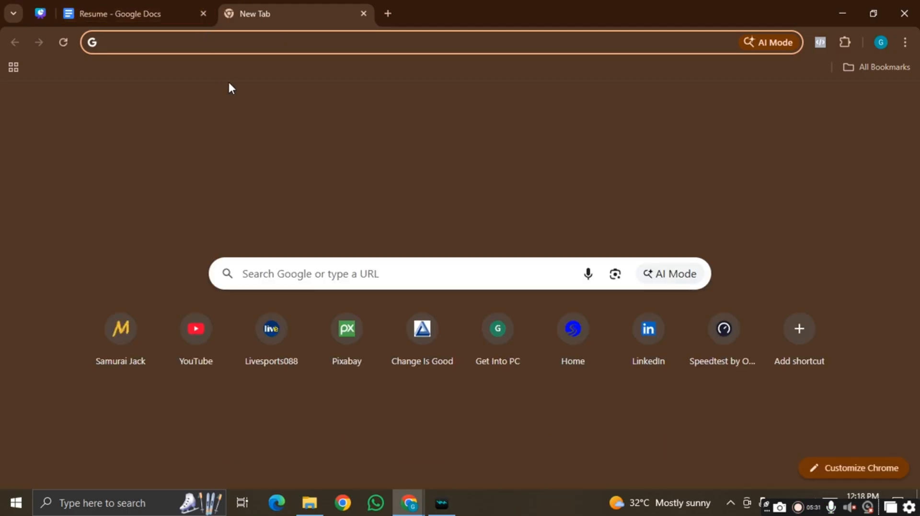
- Close the Resume tab and launch Google Sheets from the Google apps grid
{"action": "left_click", "coordinate": [203, 14]}
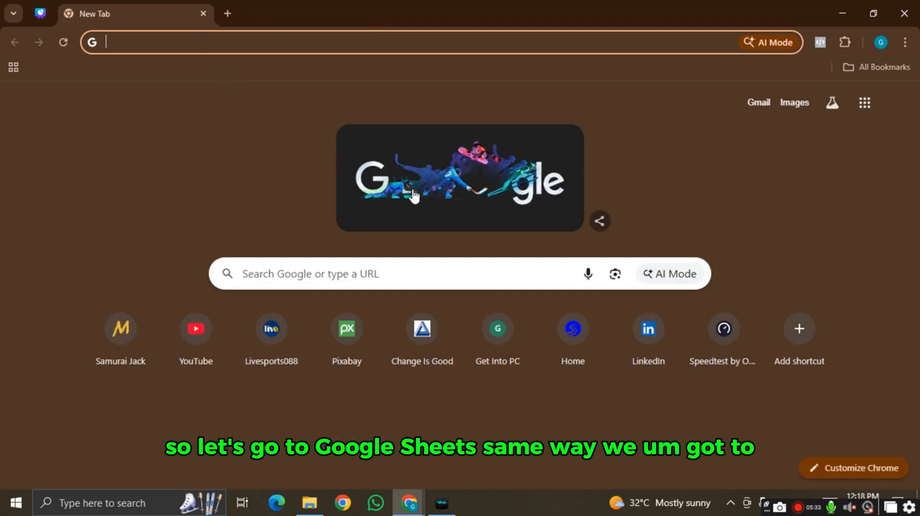
{"action": "left_click", "coordinate": [865, 106]}
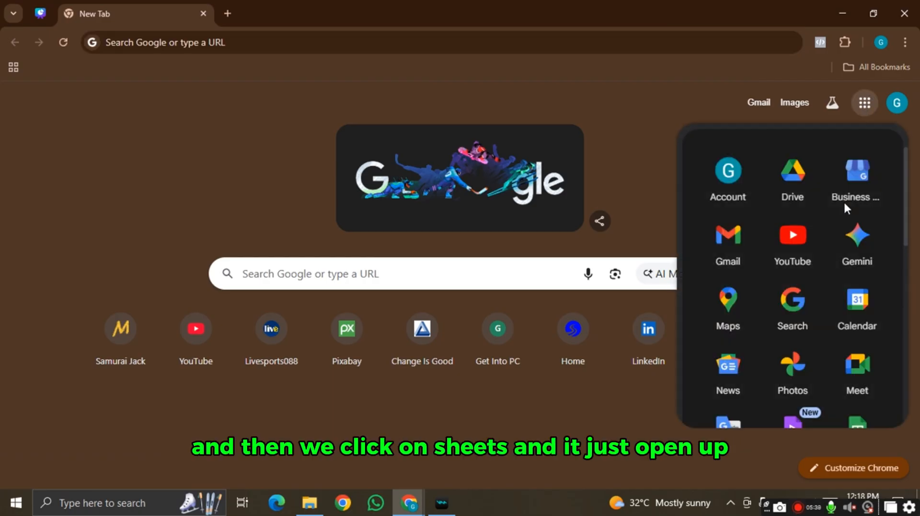
{"action": "scroll", "coordinate": [844, 309], "scroll_direction": "down", "scroll_amount": 3}
{"action": "left_click", "coordinate": [859, 312]}
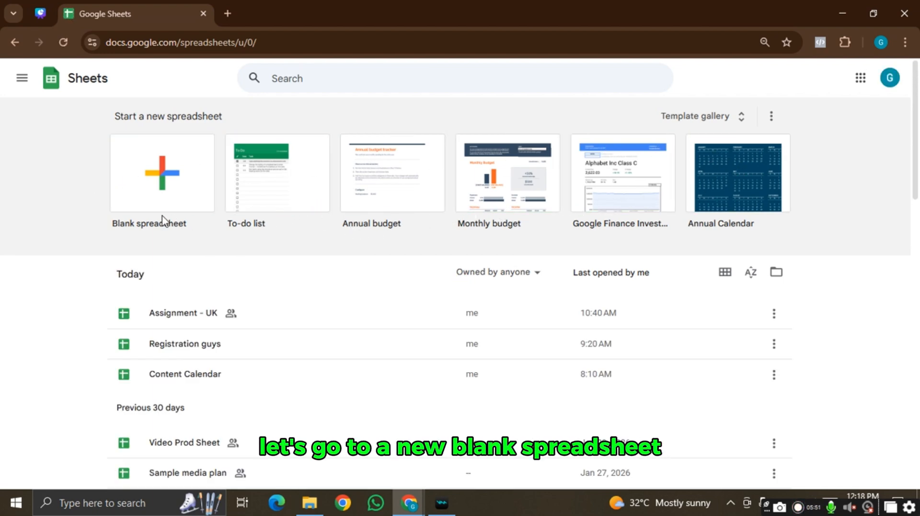
- Create a blank spreadsheet and title it 'Tutorial - Day 1'
{"action": "left_click", "coordinate": [160, 181]}
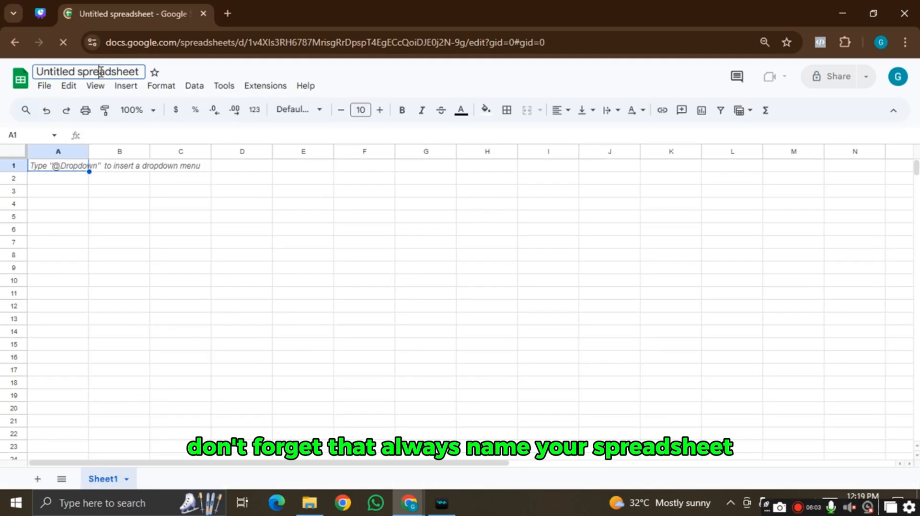
{"action": "left_click", "coordinate": [101, 72]}
{"action": "type", "text": "Tut"}
{"action": "key", "text": "Return"}
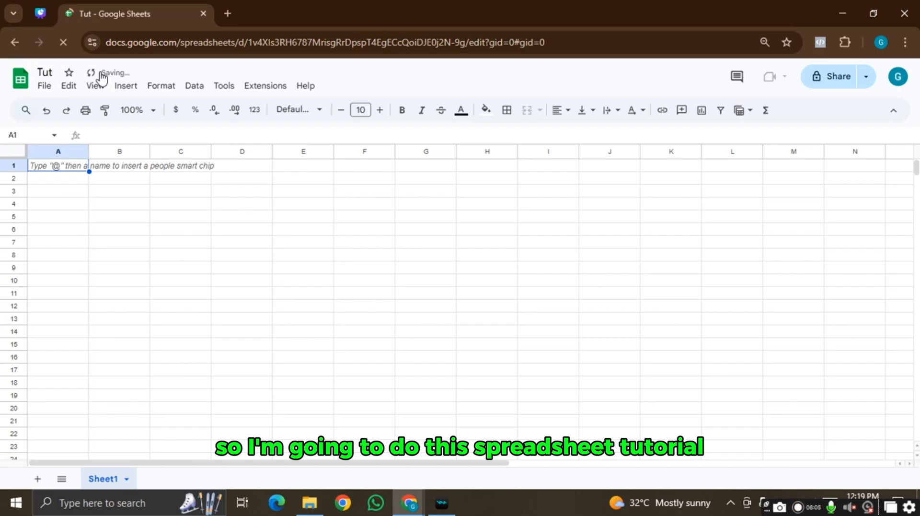
{"action": "type", "text": "or"}
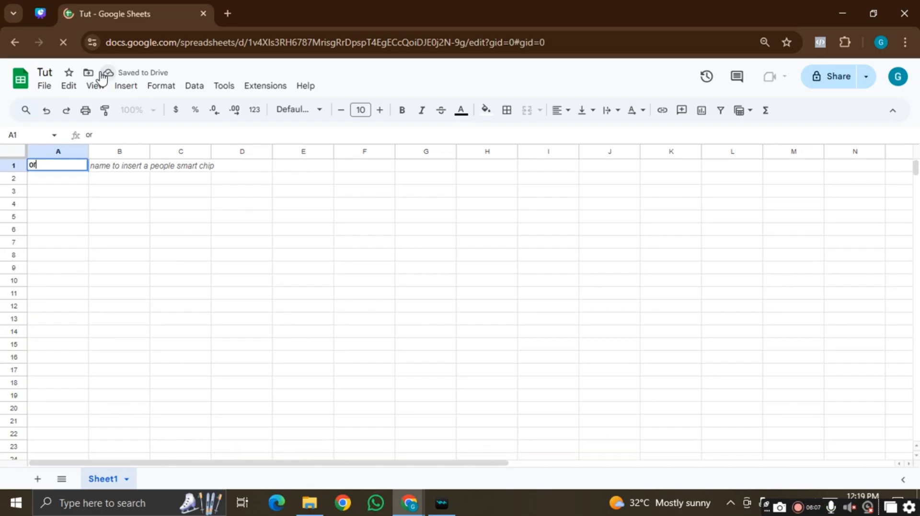
{"action": "type", "text": "ial"}
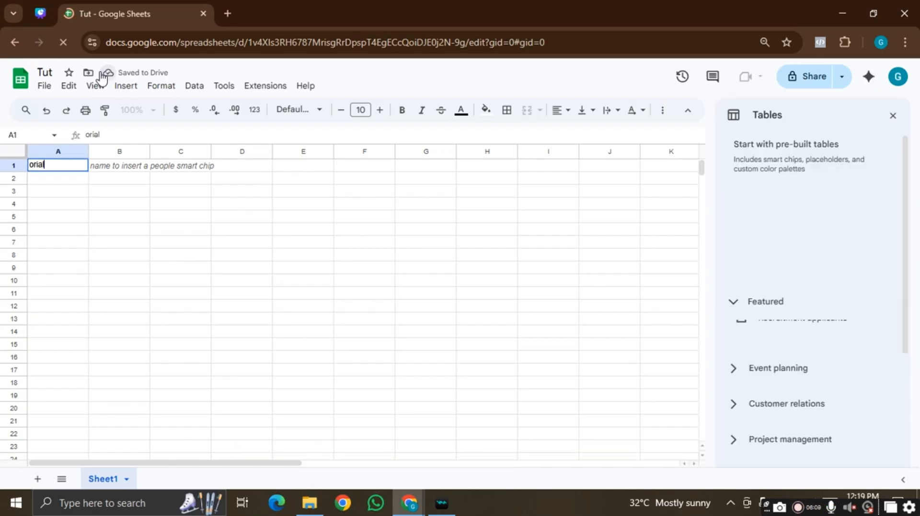
{"action": "key", "text": "BackSpace"}
{"action": "key", "text": "BackSpace"}
{"action": "key", "text": "BackSpace"}
{"action": "key", "text": "BackSpace"}
{"action": "key", "text": "BackSpace"}
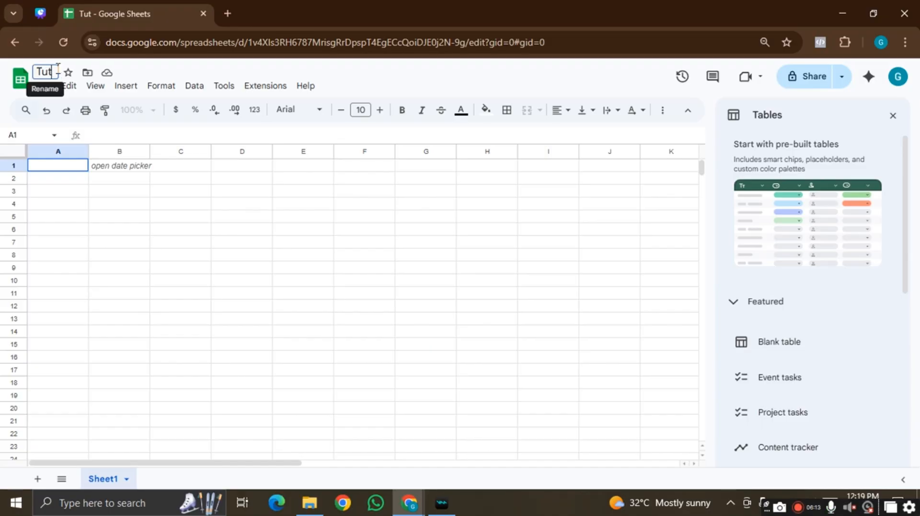
{"action": "left_click", "coordinate": [57, 71]}
{"action": "type", "text": "o"}
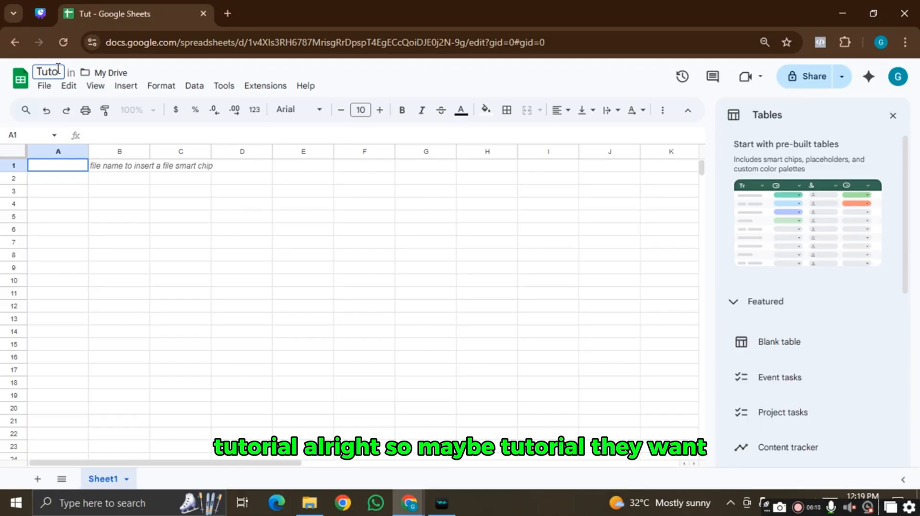
{"action": "type", "text": "rial"}
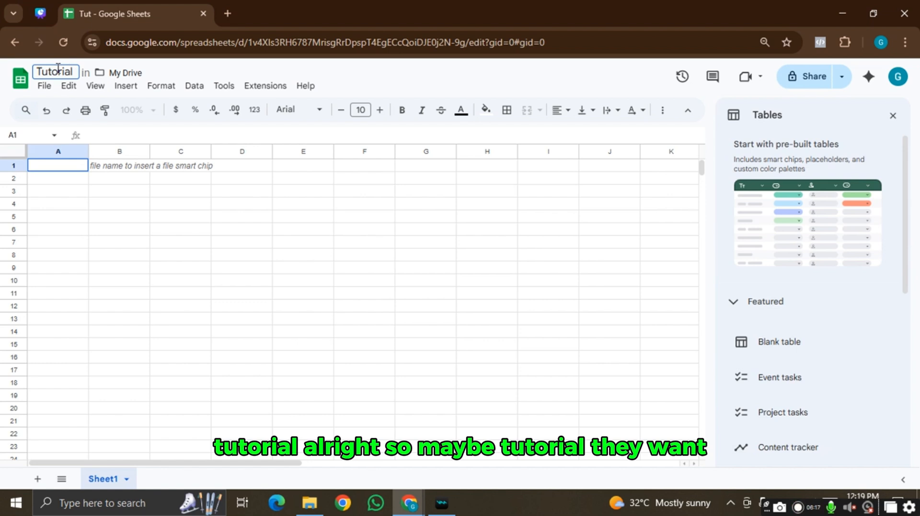
{"action": "type", "text": " - "}
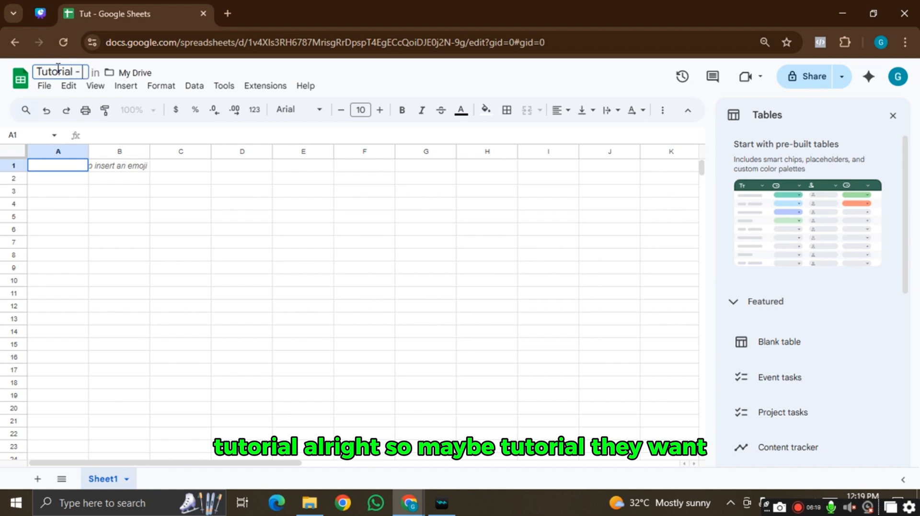
{"action": "type", "text": "Day 1"}
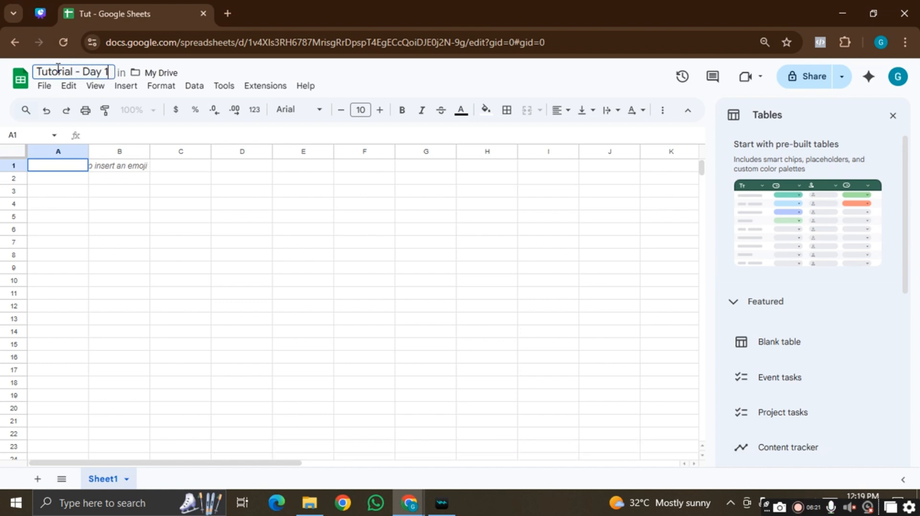
{"action": "left_click", "coordinate": [96, 181]}
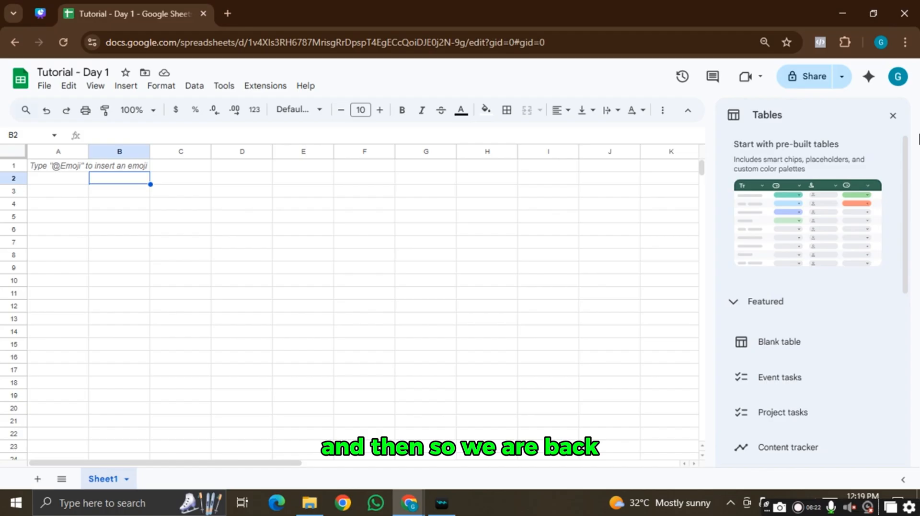
- Close the tables panel and enter headers s/n, name and email in A1–C1
{"action": "left_click", "coordinate": [895, 118]}
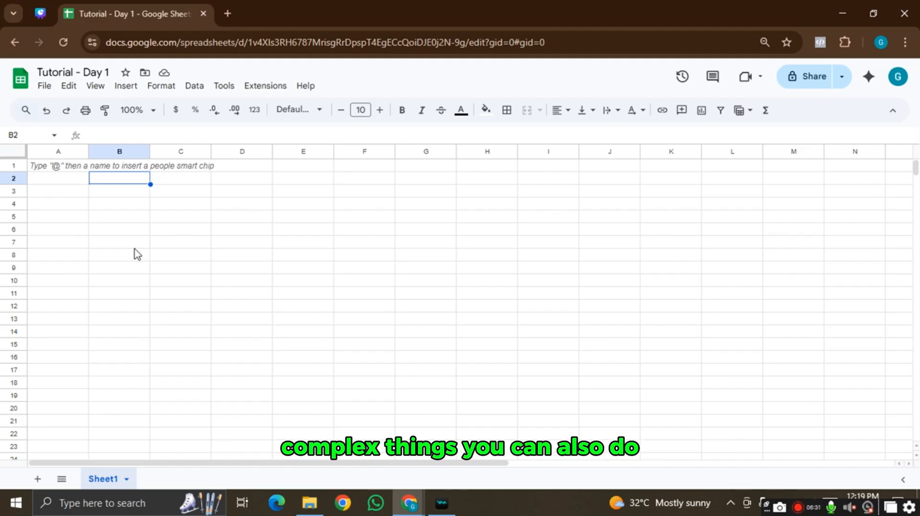
{"action": "left_click", "coordinate": [133, 232]}
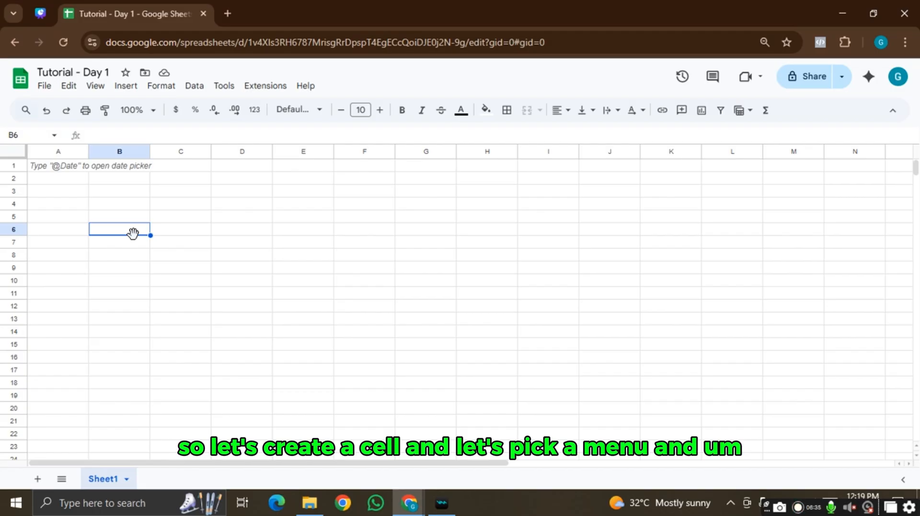
{"action": "double_click", "coordinate": [67, 166]}
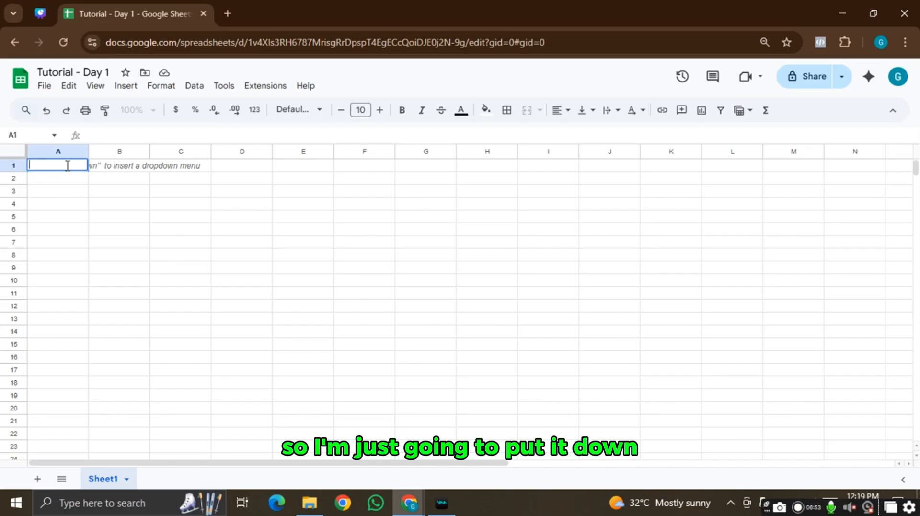
{"action": "type", "text": "s"}
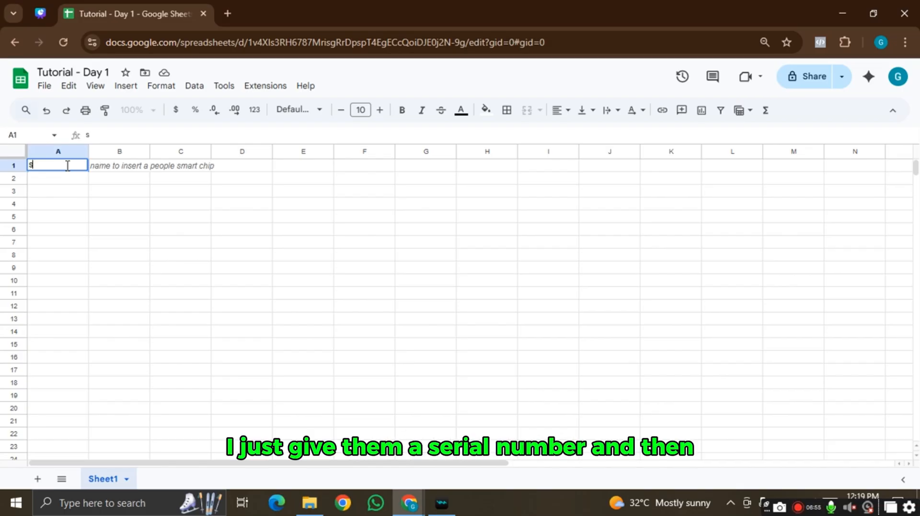
{"action": "type", "text": "/n"}
{"action": "left_click", "coordinate": [120, 171]}
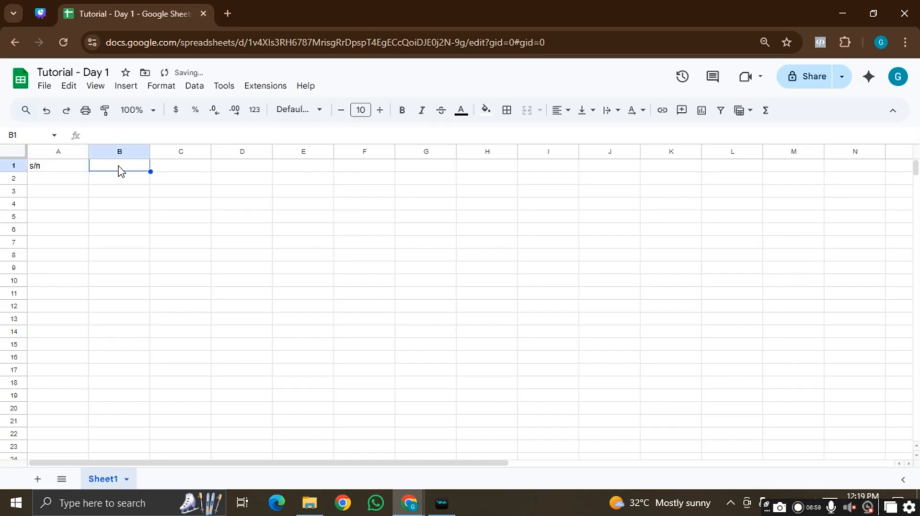
{"action": "type", "text": "name"}
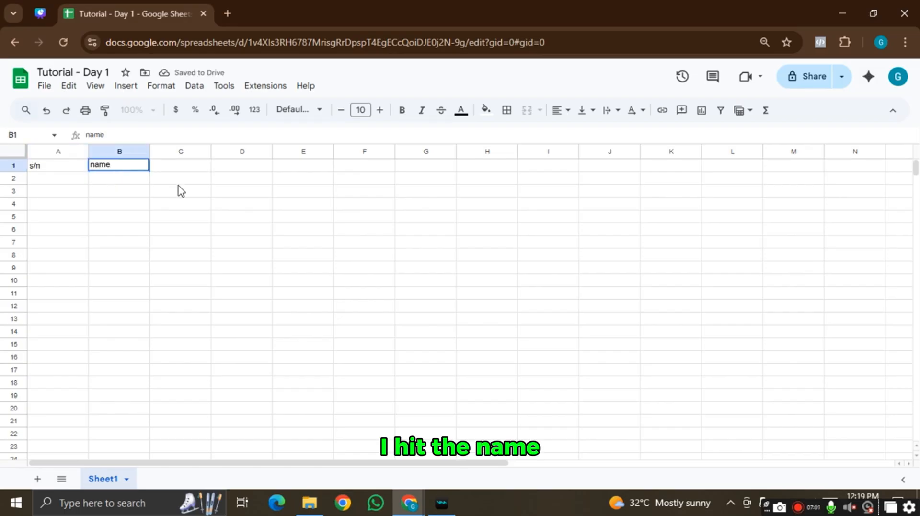
{"action": "left_click", "coordinate": [204, 168]}
{"action": "type", "text": "e"}
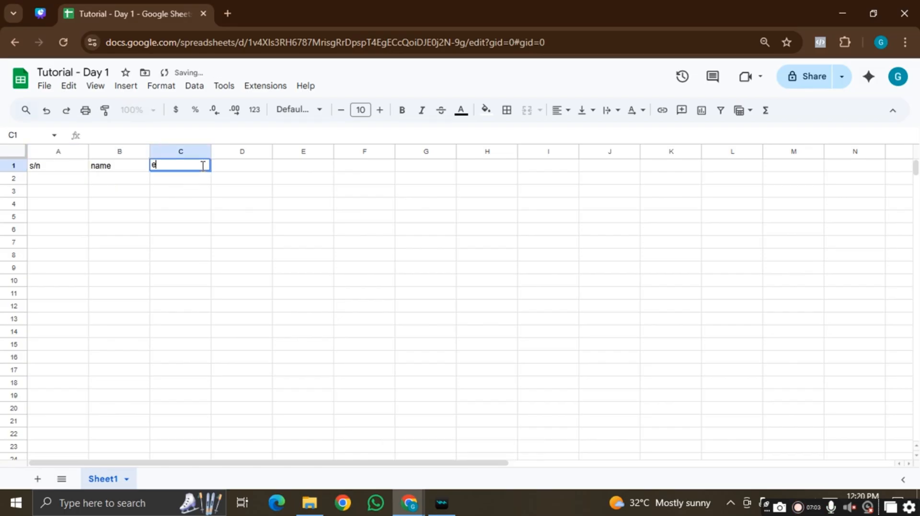
{"action": "type", "text": "mail"}
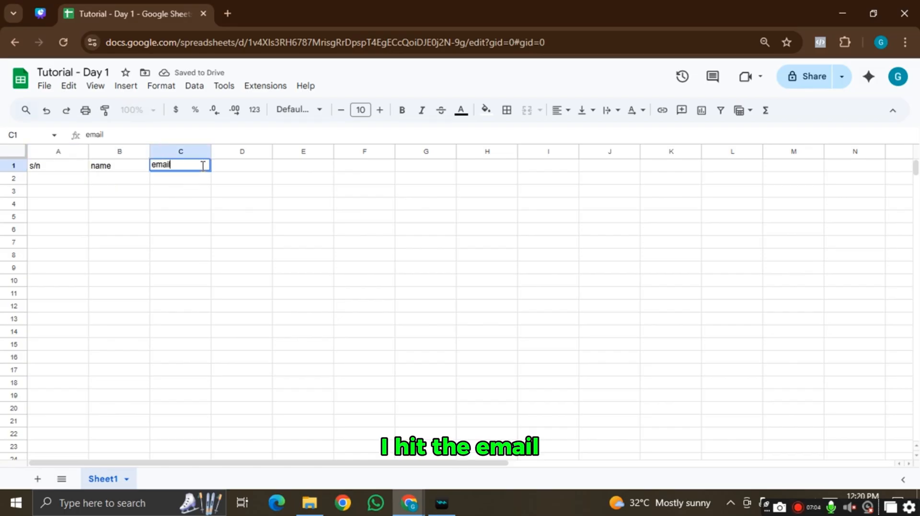
- Enter headers address, industry and sent email in D1–F1
{"action": "left_click", "coordinate": [227, 170]}
{"action": "type", "text": "addr"}
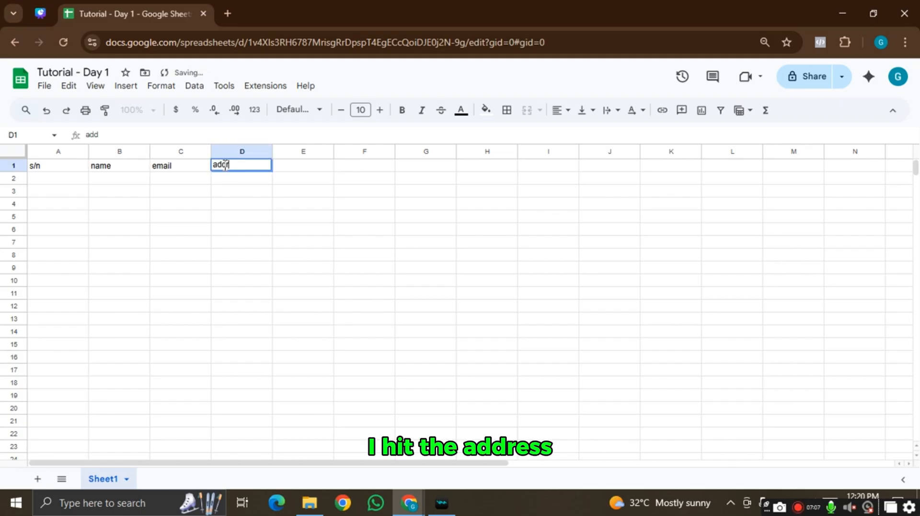
{"action": "type", "text": "ess"}
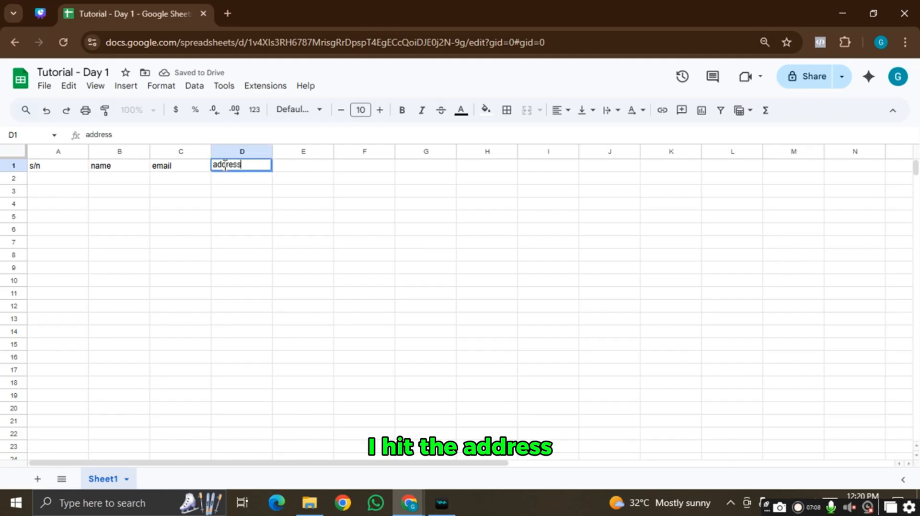
{"action": "left_click", "coordinate": [313, 173]}
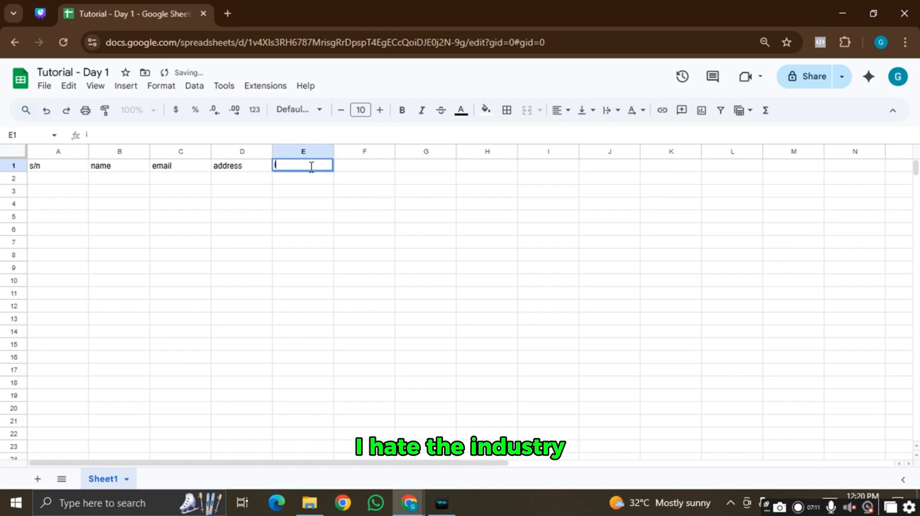
{"action": "type", "text": "industry"}
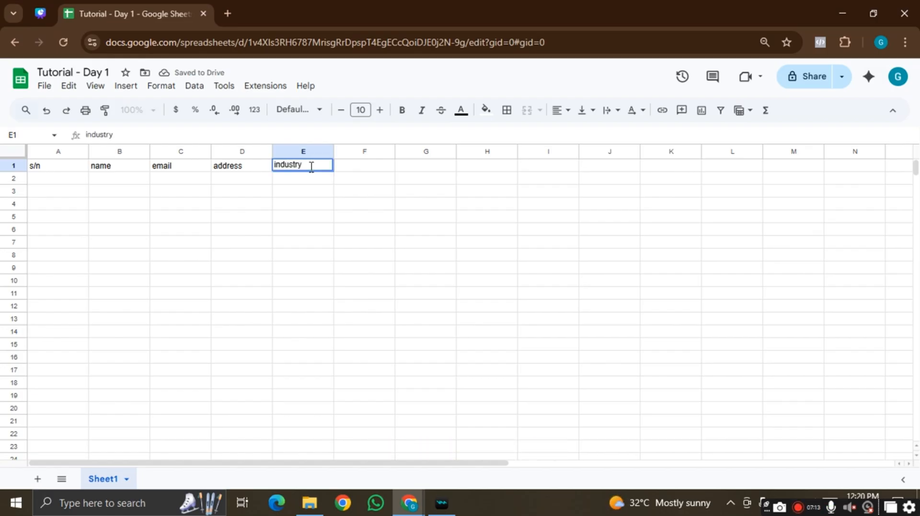
{"action": "left_click", "coordinate": [357, 170]}
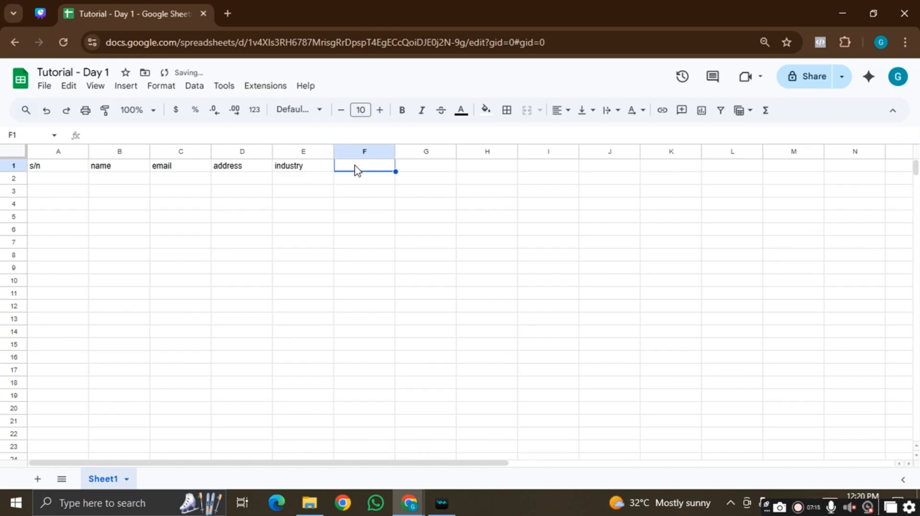
{"action": "type", "text": "no"}
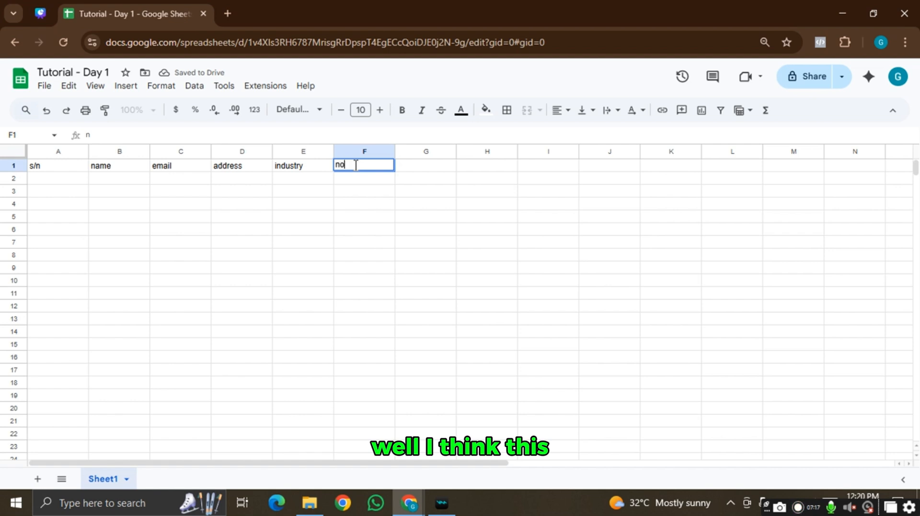
{"action": "key", "text": "BackSpace"}
{"action": "key", "text": "BackSpace"}
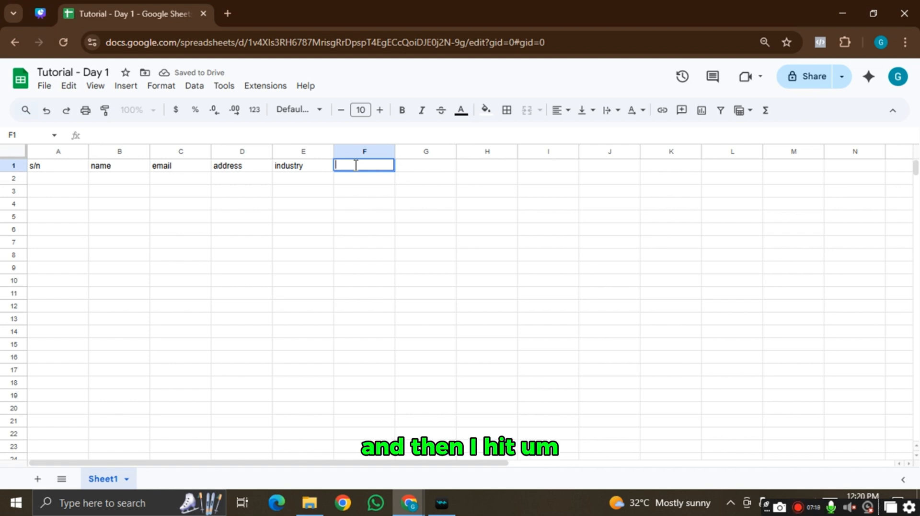
{"action": "type", "text": "sent "}
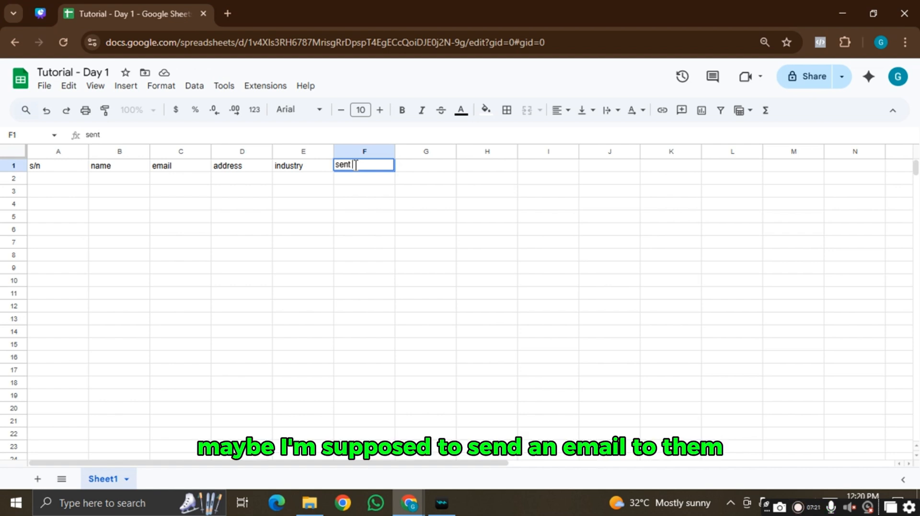
{"action": "type", "text": "email"}
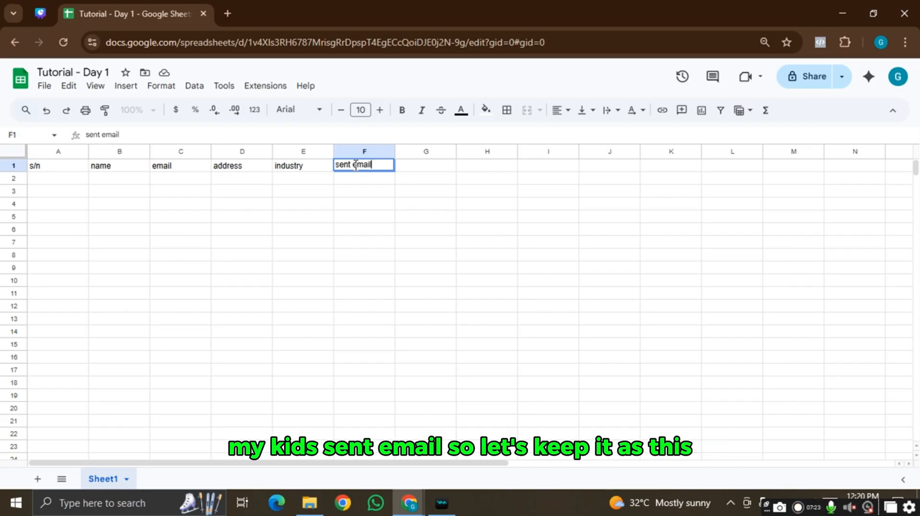
{"action": "left_click", "coordinate": [374, 192]}
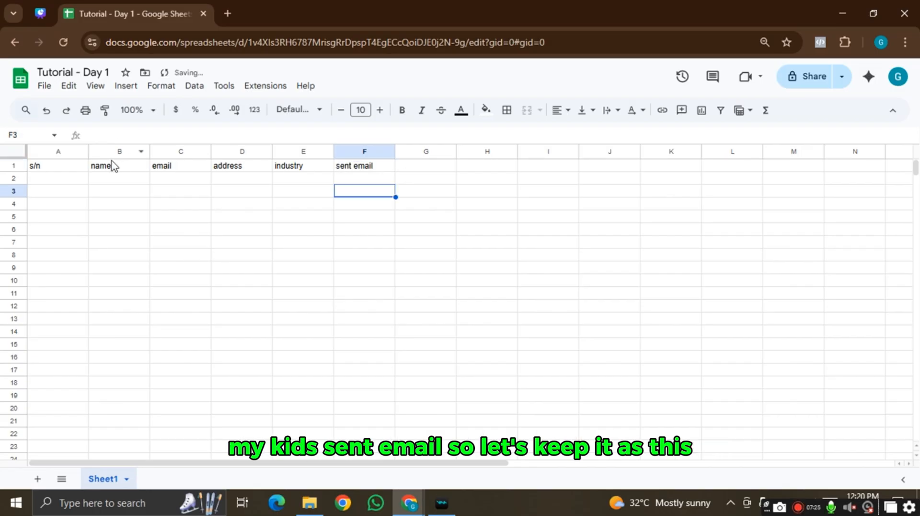
- Format header cells A1:F1 with a dark blue fill and bold white text
{"action": "left_click_drag", "start_coordinate": [44, 170], "coordinate": [376, 176]}
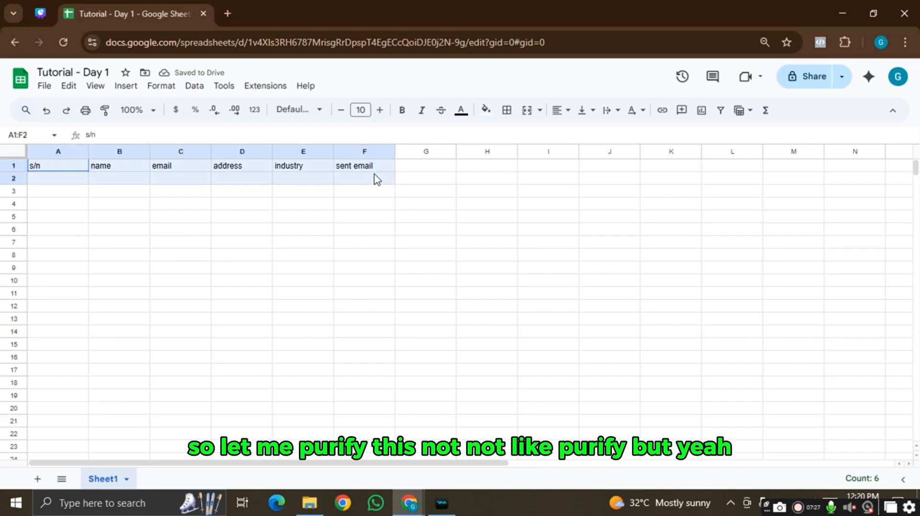
{"action": "left_click", "coordinate": [485, 110]}
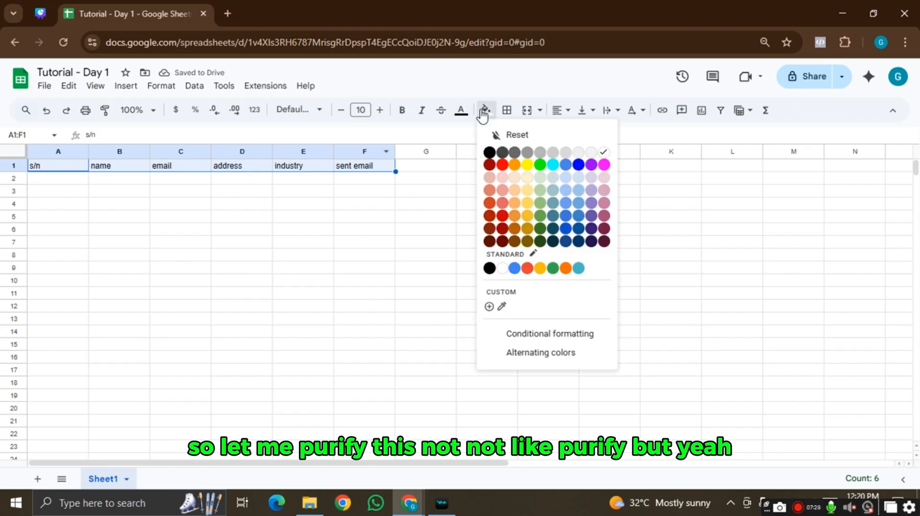
{"action": "left_click", "coordinate": [567, 229]}
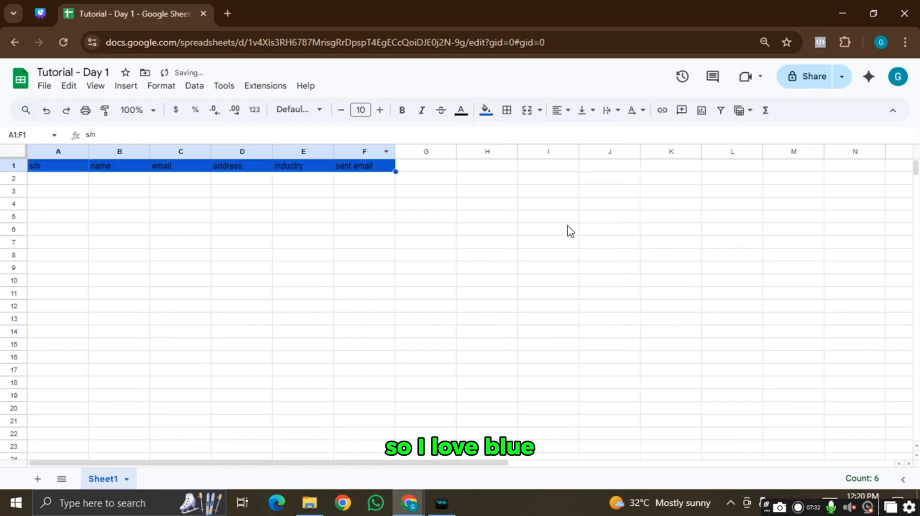
{"action": "left_click", "coordinate": [461, 109]}
{"action": "left_click", "coordinate": [477, 268]}
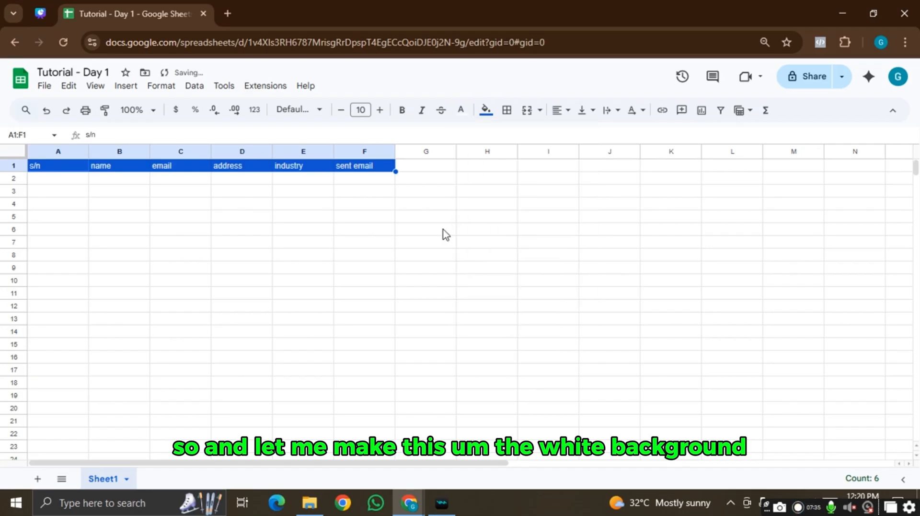
{"action": "left_click", "coordinate": [406, 117]}
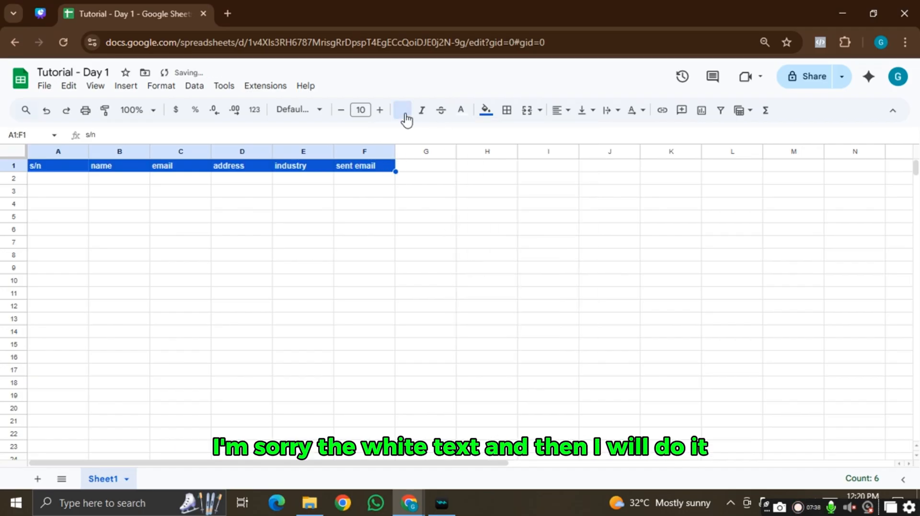
- Number column A from 1 to 15 in rows 2 to 16 by filling down from 1 and 2
{"action": "double_click", "coordinate": [49, 179]}
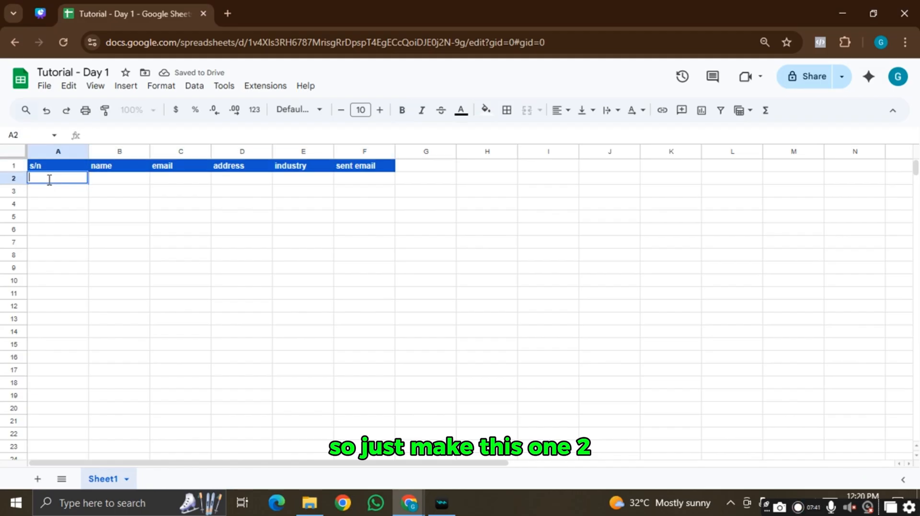
{"action": "type", "text": "1"}
{"action": "key", "text": "Return"}
{"action": "type", "text": "2"}
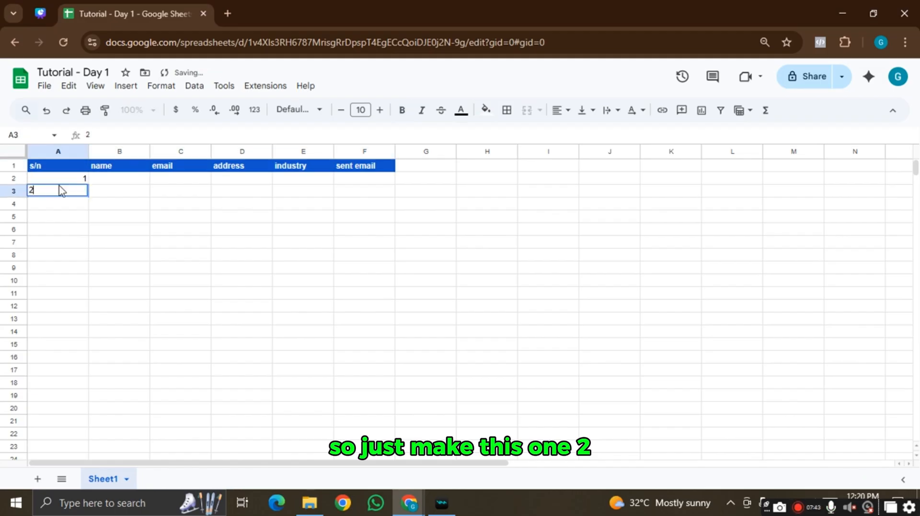
{"action": "left_click", "coordinate": [67, 180]}
{"action": "left_click_drag", "start_coordinate": [69, 182], "coordinate": [74, 191]}
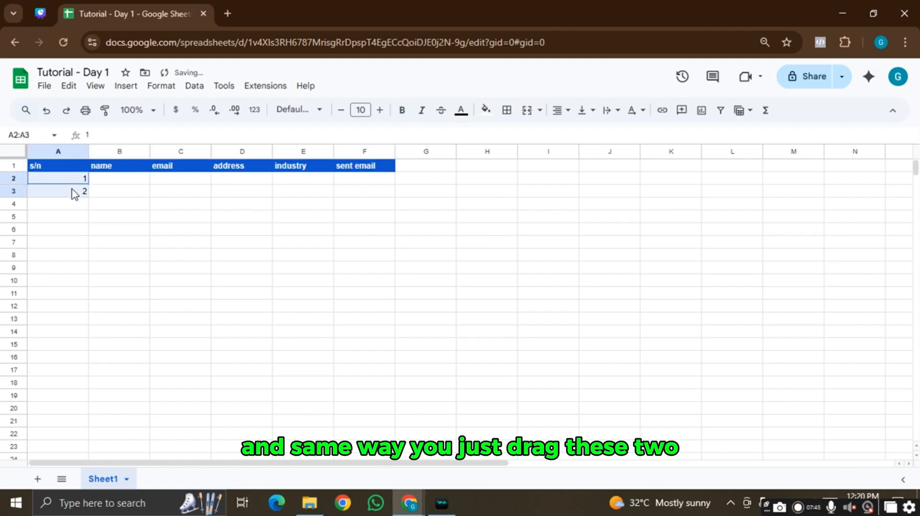
{"action": "left_click", "coordinate": [102, 195]}
{"action": "left_click_drag", "start_coordinate": [60, 183], "coordinate": [64, 195]}
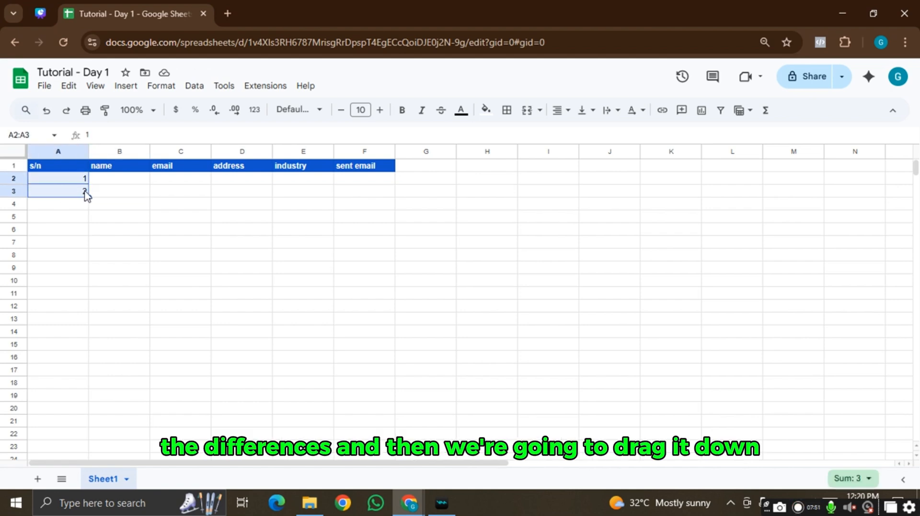
{"action": "left_click_drag", "start_coordinate": [86, 197], "coordinate": [76, 361]}
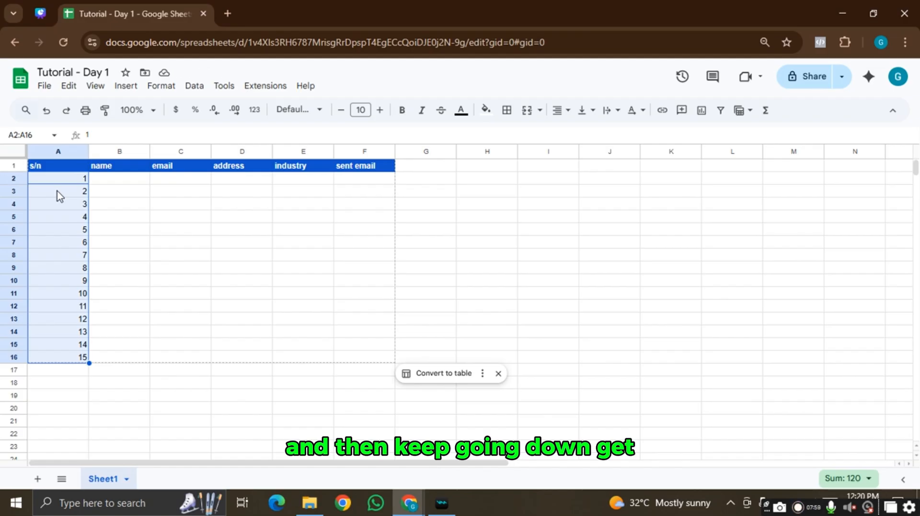
- Enter the first contact's name in B2 and their e-mail address in C2
{"action": "left_click", "coordinate": [110, 179]}
{"action": "key", "text": "Return"}
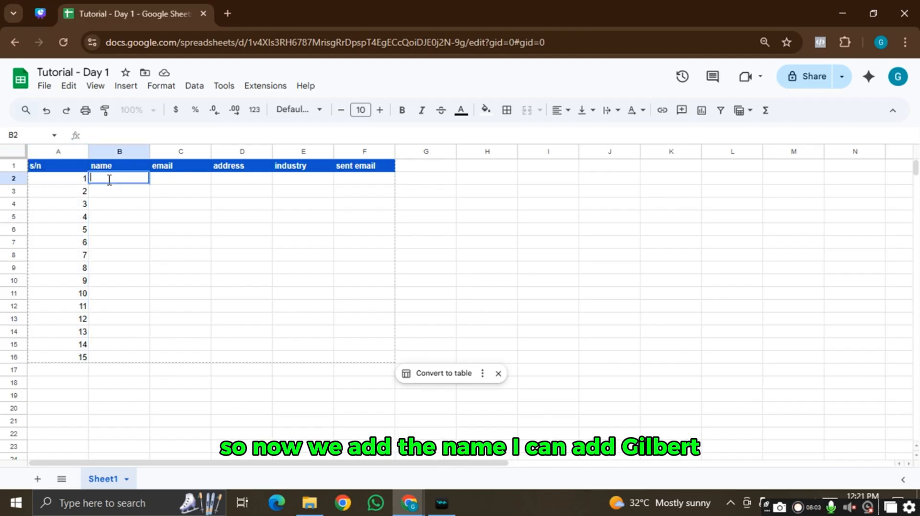
{"action": "type", "text": "Gilbert"}
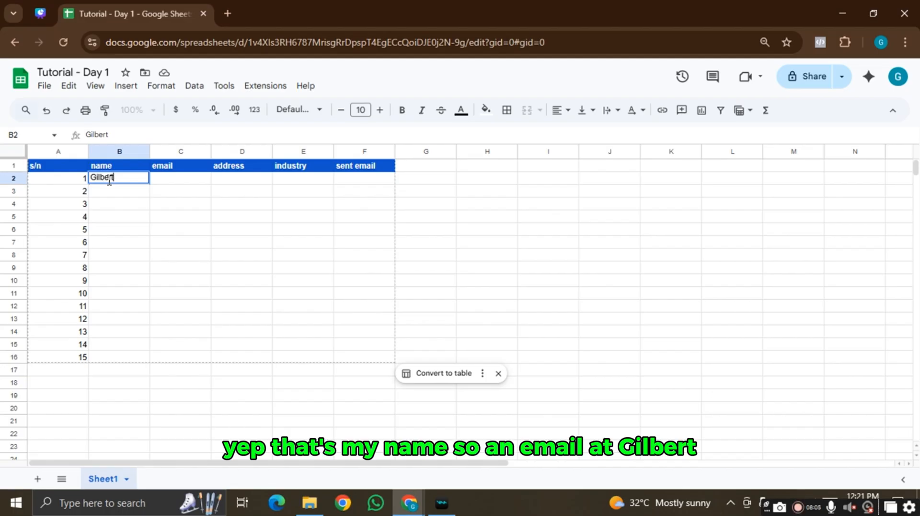
{"action": "left_click", "coordinate": [180, 186]}
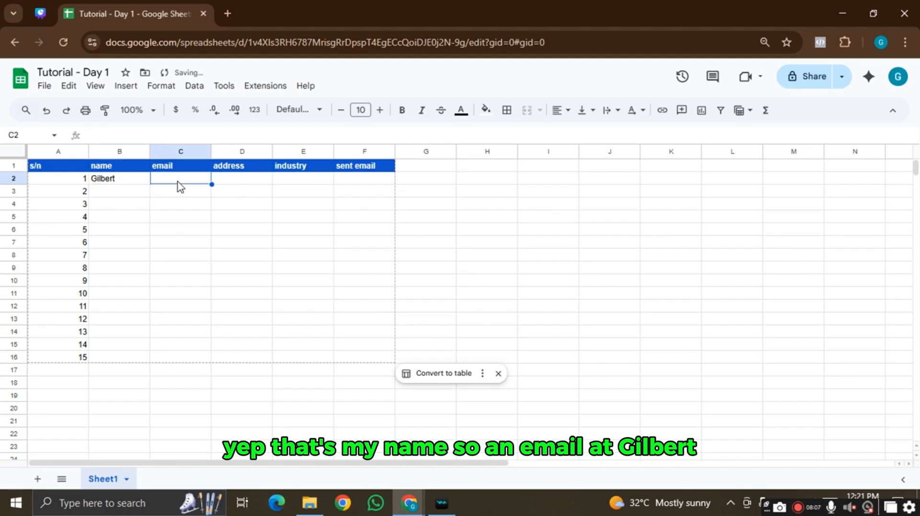
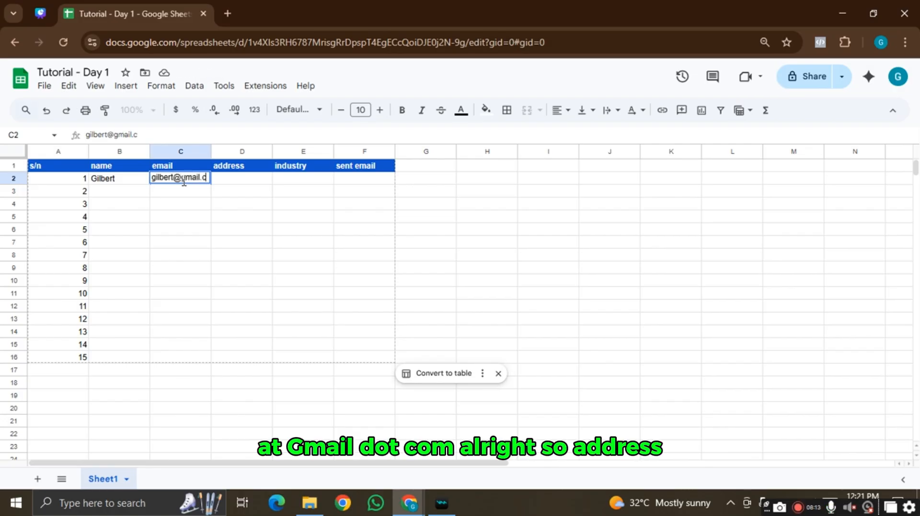
{"action": "left_click", "coordinate": [270, 207]}
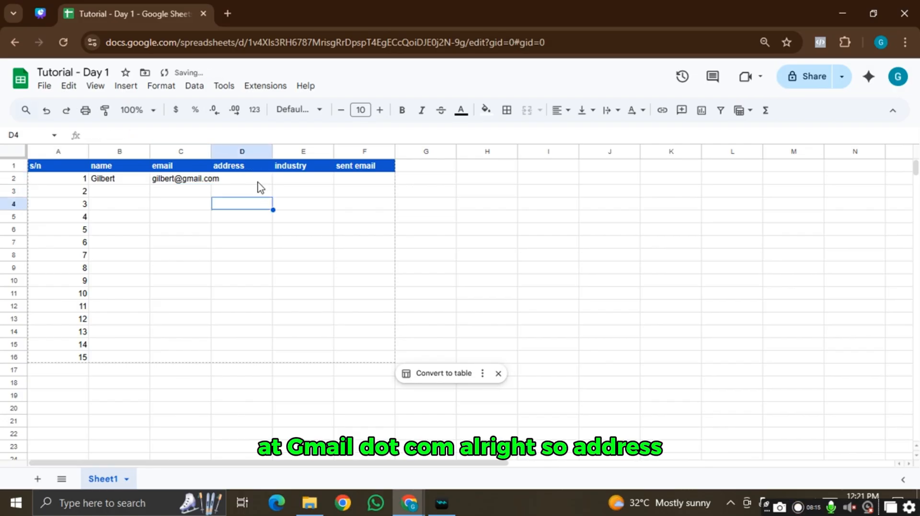
- Enter Nigeria as the first contact's address in D2
{"action": "left_click", "coordinate": [257, 181]}
{"action": "double_click", "coordinate": [257, 177]}
{"action": "type", "text": "N"}
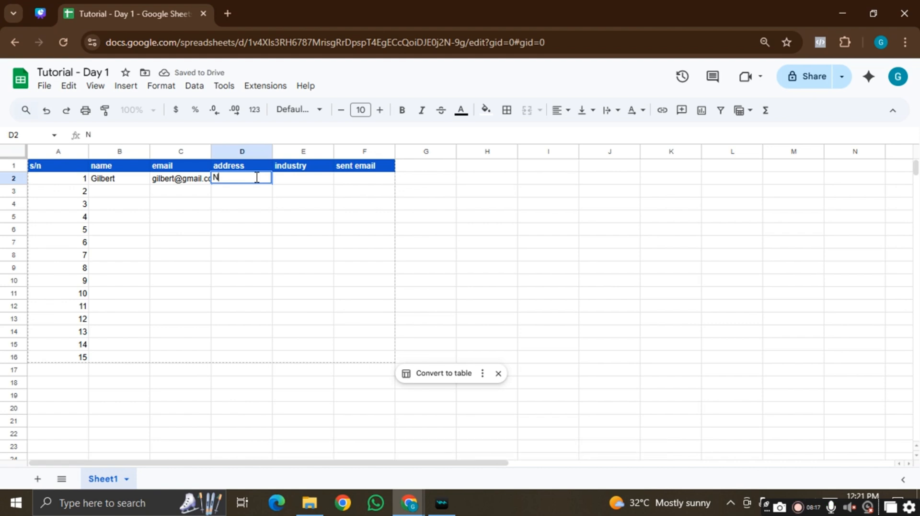
{"action": "key", "text": "BackSpace"}
{"action": "key", "text": "BackSpace"}
{"action": "type", "text": "ger"}
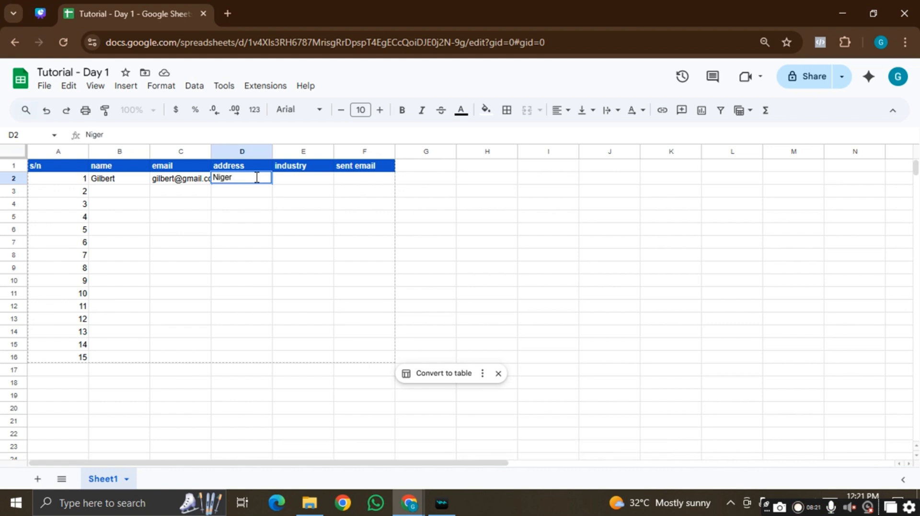
{"action": "type", "text": "ia"}
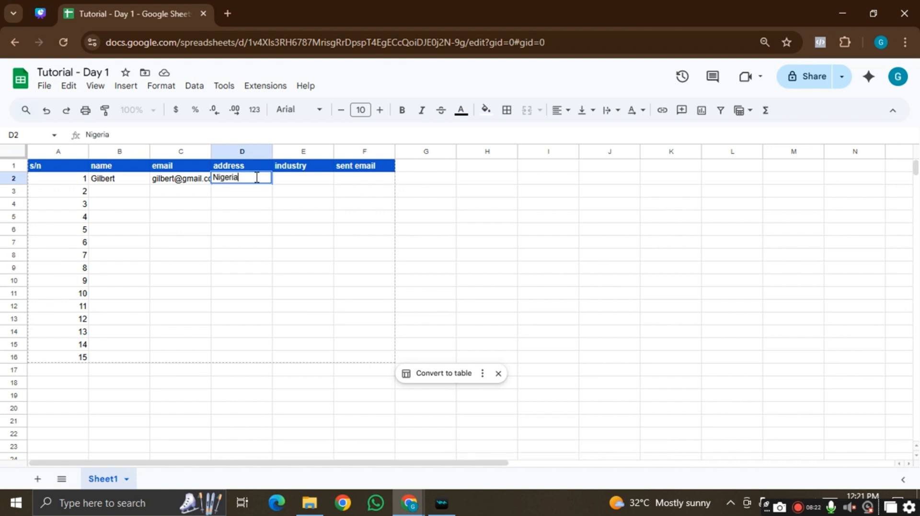
{"action": "double_click", "coordinate": [292, 176]}
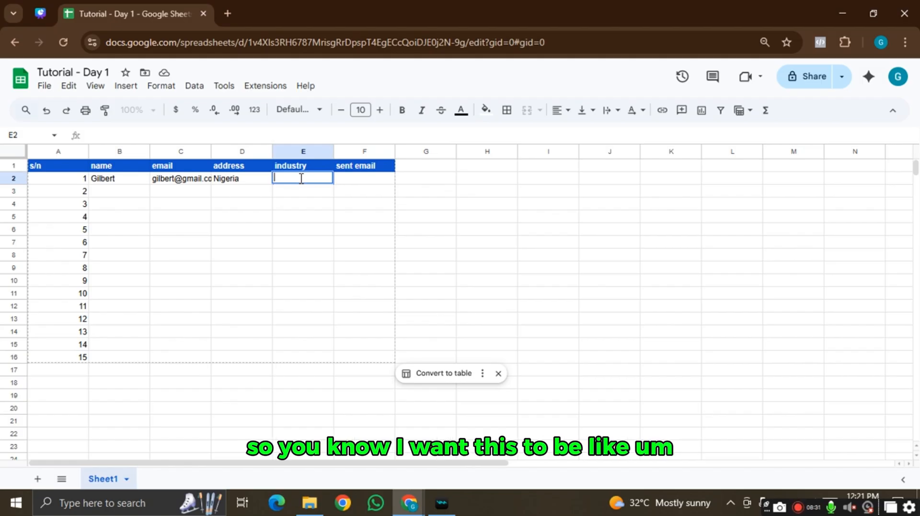
- Add a dropdown to E2 with the options Marketing, Sales and Admin
{"action": "left_click", "coordinate": [117, 87]}
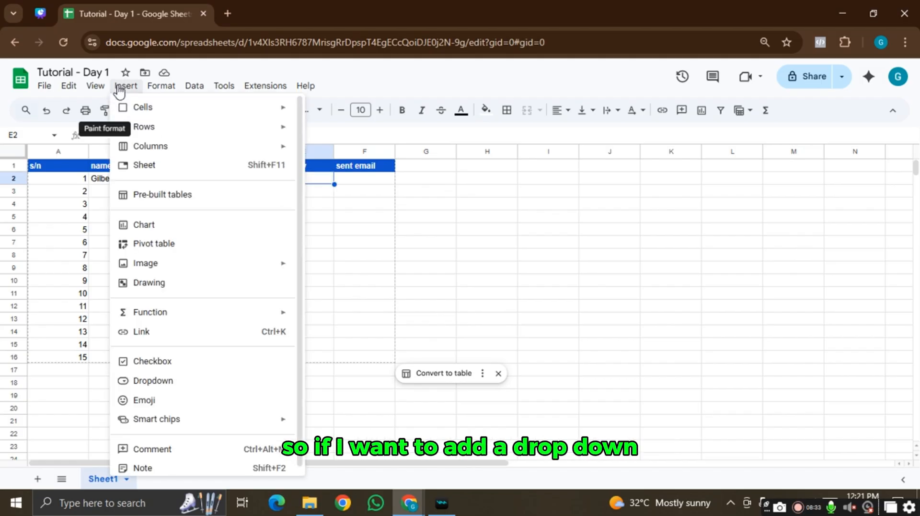
{"action": "left_click", "coordinate": [192, 384]}
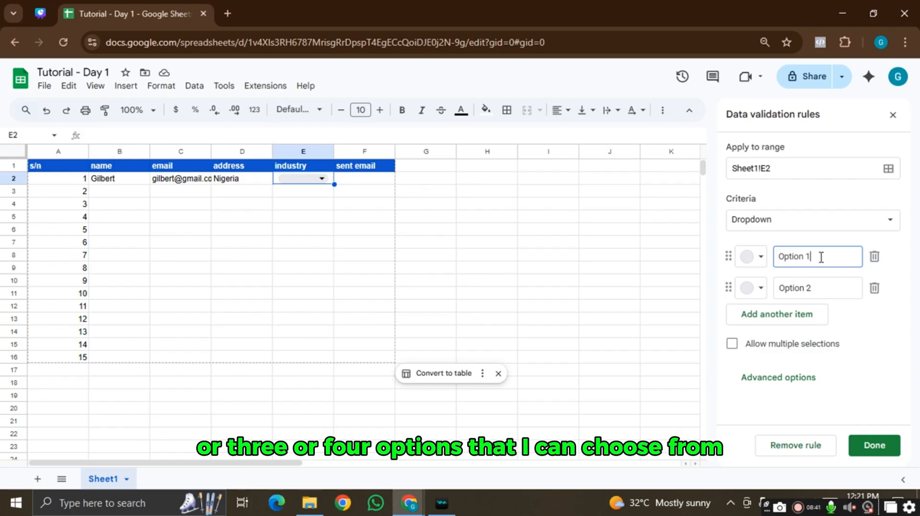
{"action": "left_click_drag", "start_coordinate": [822, 257], "coordinate": [754, 263]}
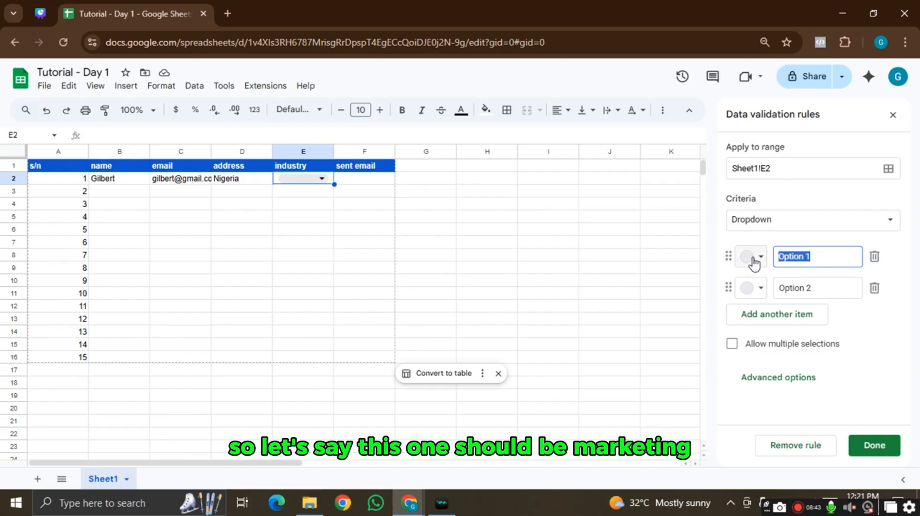
{"action": "type", "text": "Marketi"}
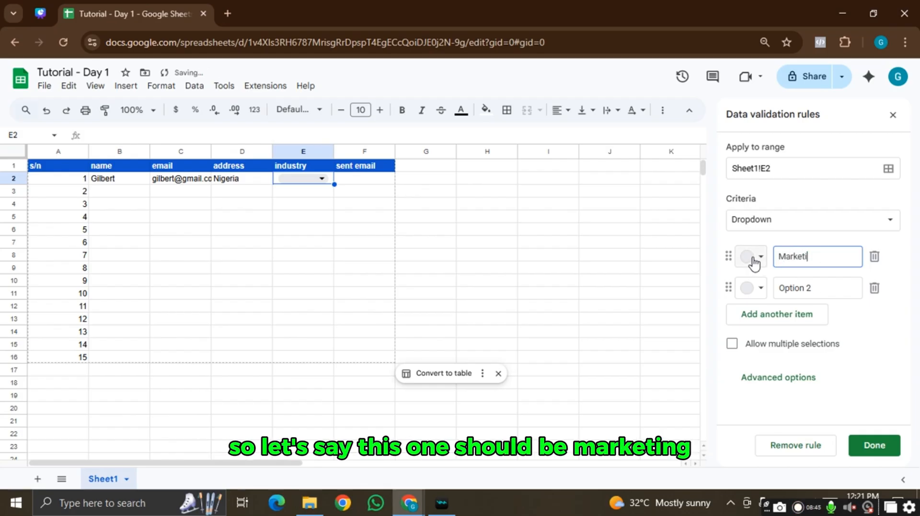
{"action": "type", "text": "ng"}
{"action": "left_click", "coordinate": [830, 285]}
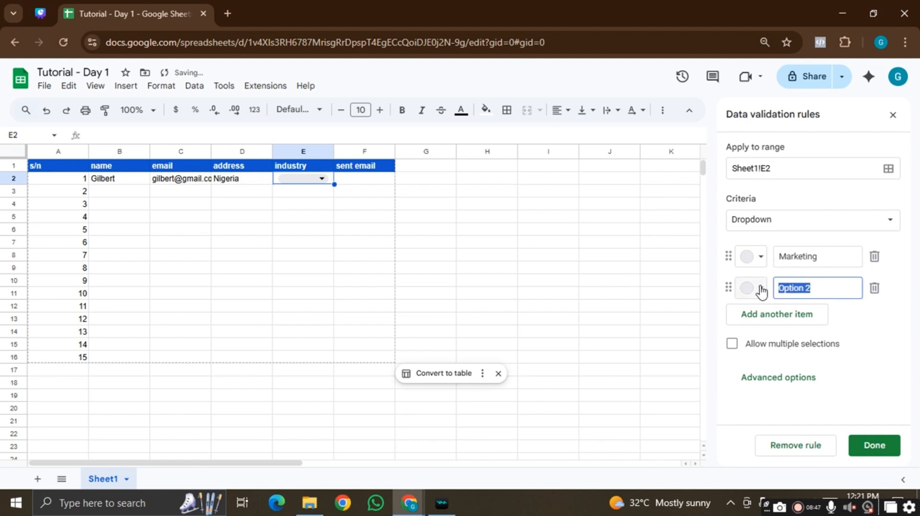
{"action": "type", "text": "Sales"}
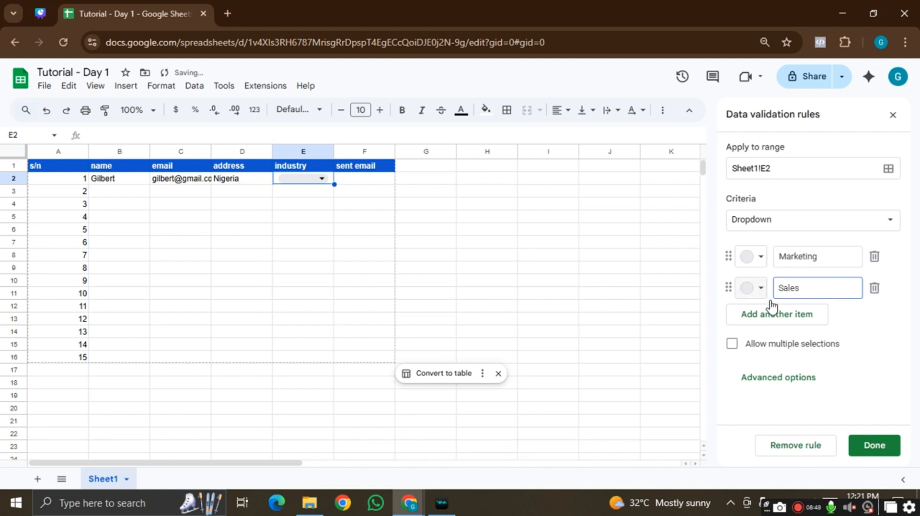
{"action": "left_click", "coordinate": [803, 314]}
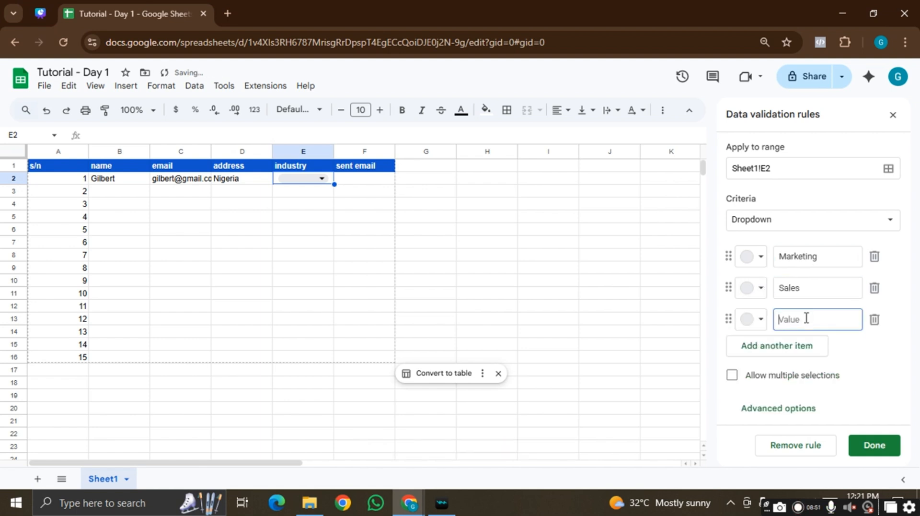
{"action": "type", "text": "Admin"}
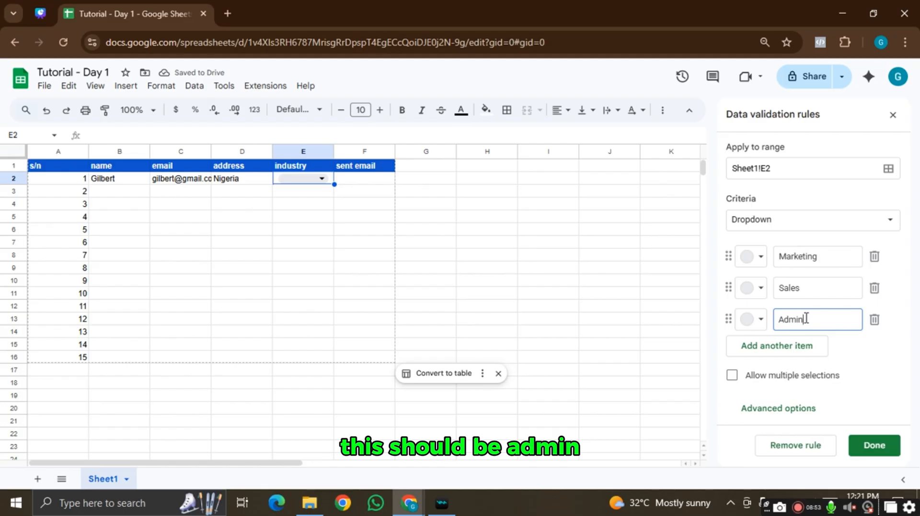
- Colour the dropdown options: Marketing light pink, Sales light blue, Admin dark green
{"action": "left_click", "coordinate": [753, 257]}
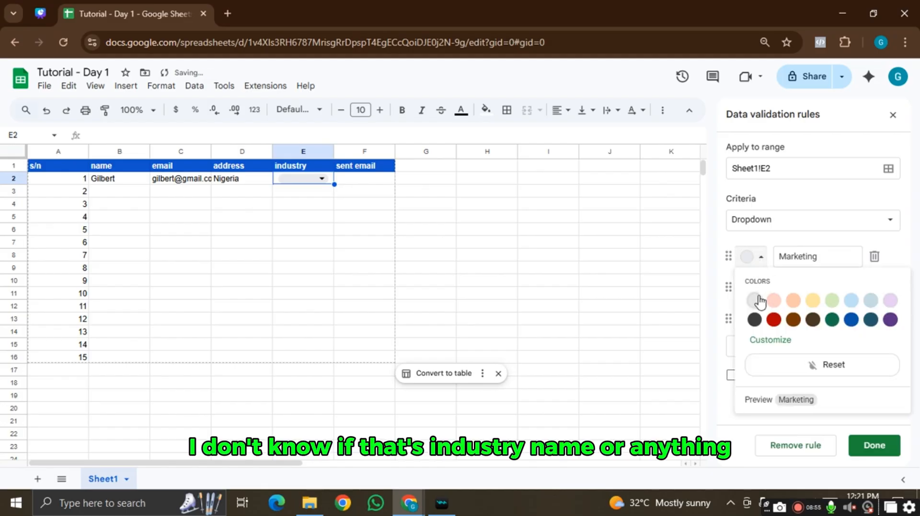
{"action": "left_click", "coordinate": [774, 300]}
{"action": "left_click", "coordinate": [753, 288]}
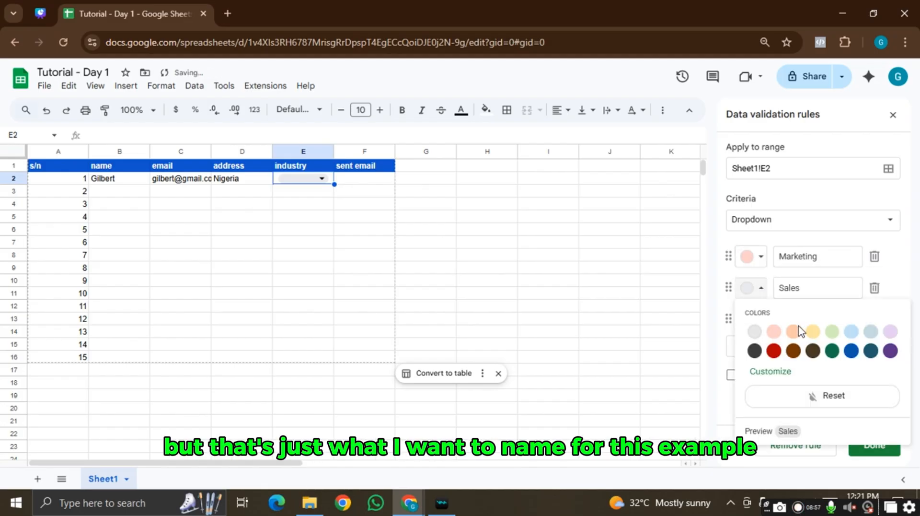
{"action": "left_click", "coordinate": [851, 331]}
{"action": "left_click", "coordinate": [750, 320]}
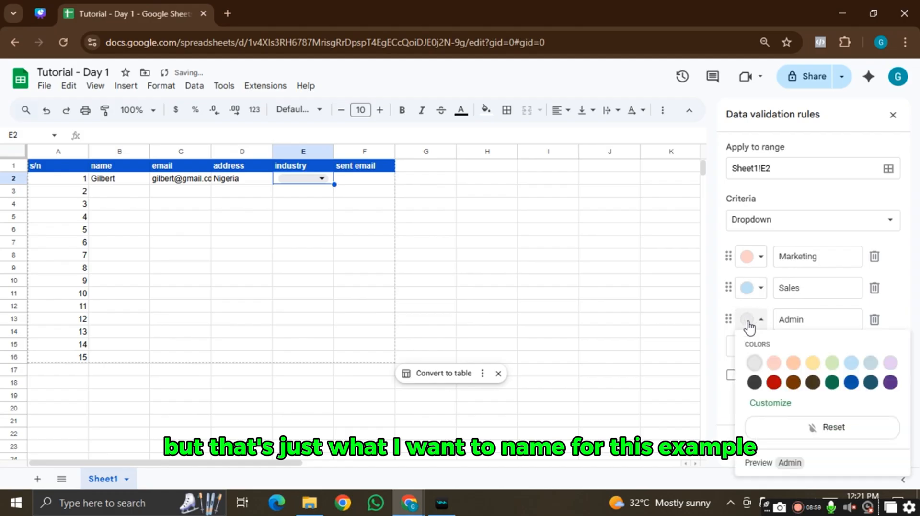
{"action": "left_click", "coordinate": [832, 382]}
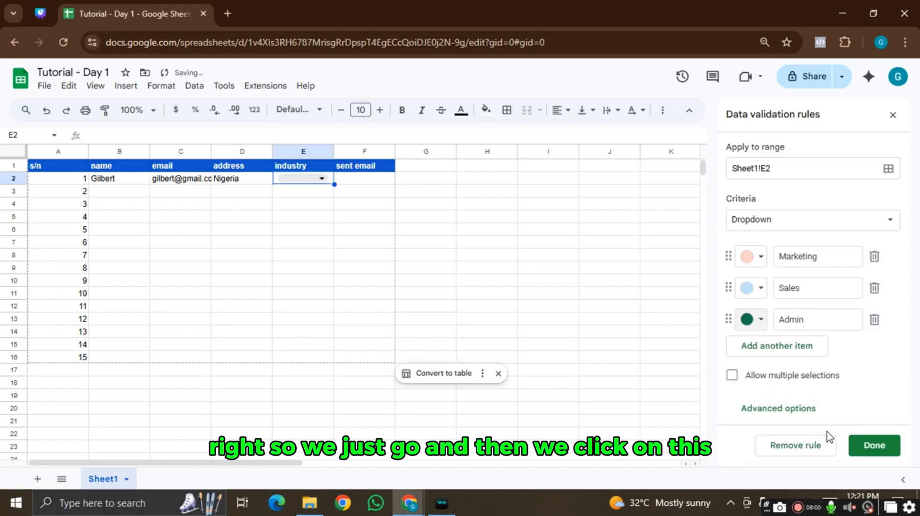
{"action": "left_click", "coordinate": [874, 446]}
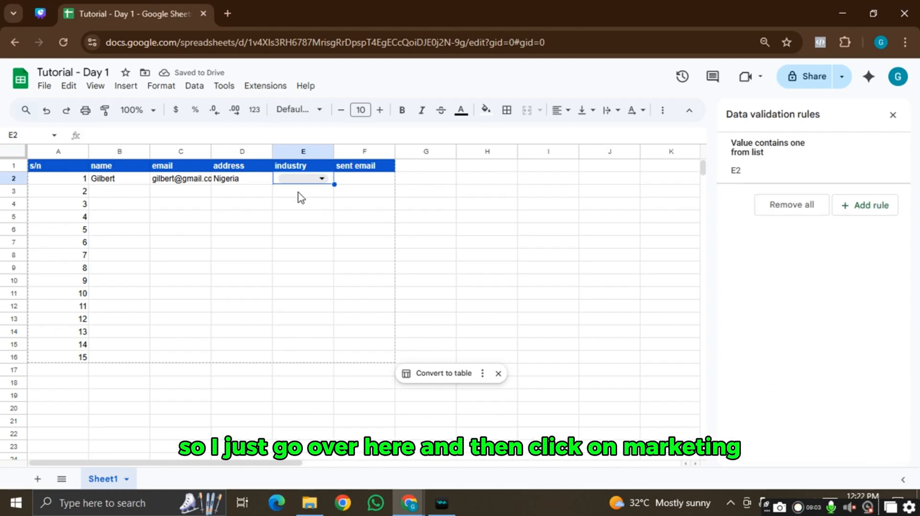
- Set E2 to Marketing, extend the dropdown to E3, and set E3 to Sales
{"action": "left_click", "coordinate": [311, 181]}
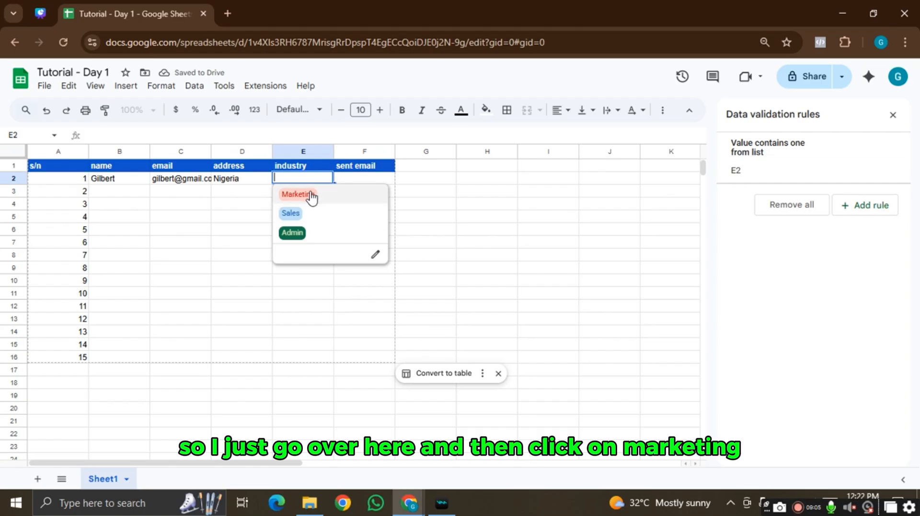
{"action": "left_click", "coordinate": [345, 197]}
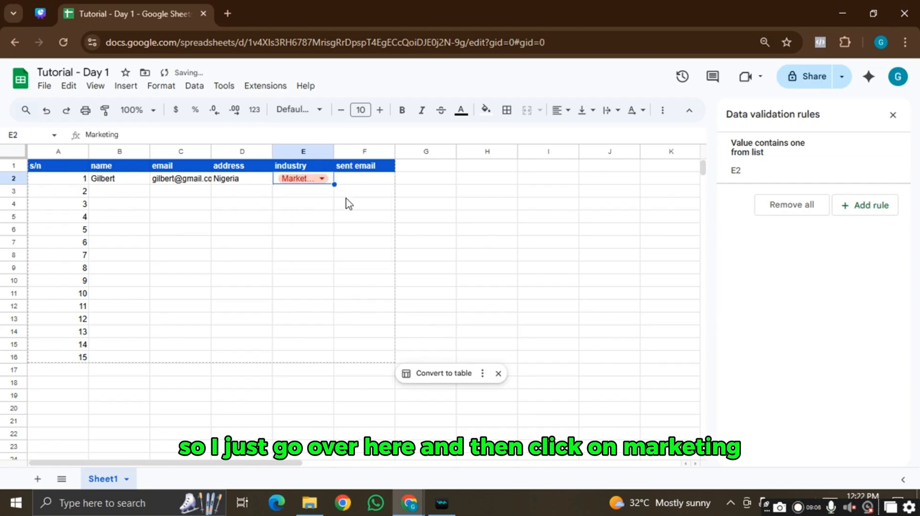
{"action": "left_click", "coordinate": [322, 178]}
{"action": "left_click", "coordinate": [431, 191]}
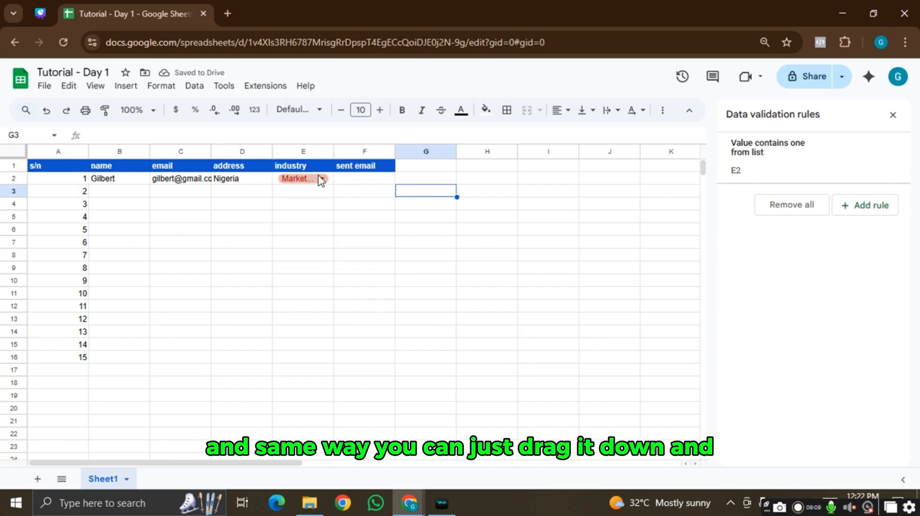
{"action": "left_click", "coordinate": [332, 178]}
{"action": "left_click_drag", "start_coordinate": [334, 185], "coordinate": [331, 210]}
{"action": "left_click", "coordinate": [322, 190]}
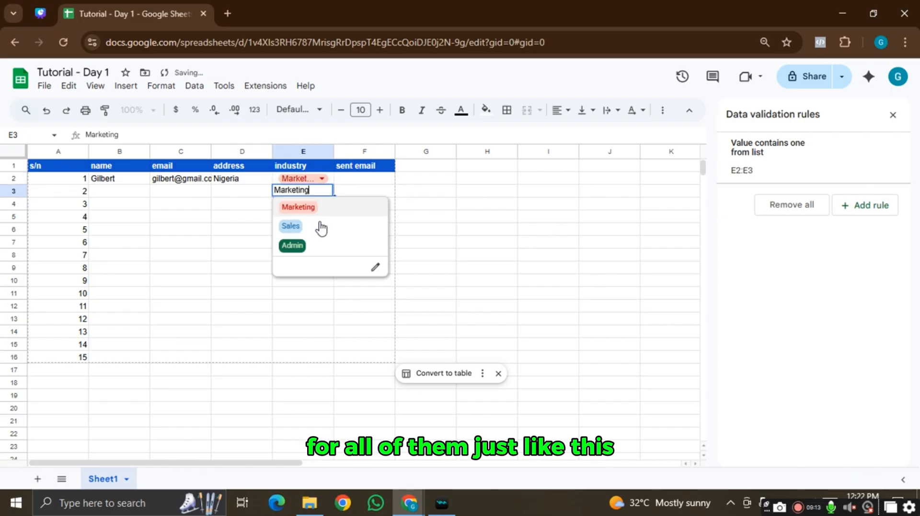
{"action": "left_click", "coordinate": [321, 229]}
{"action": "left_click", "coordinate": [450, 222]}
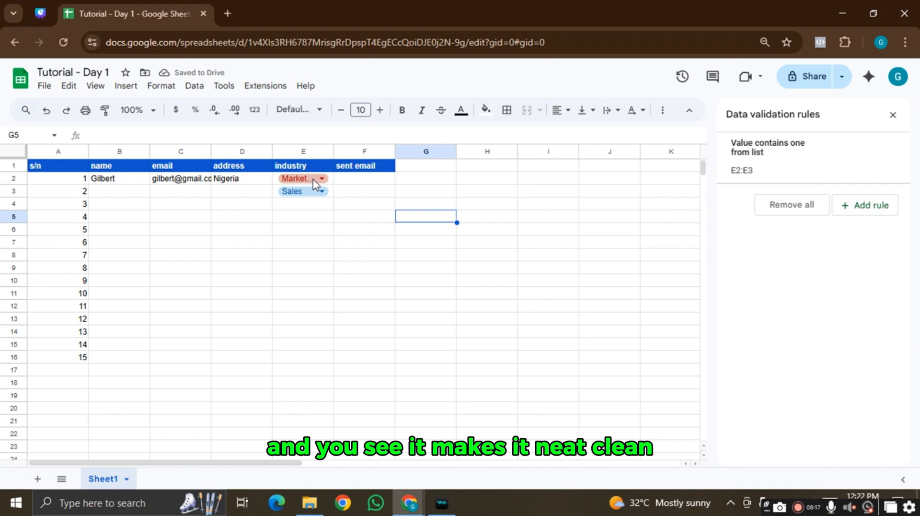
- Insert checkboxes in F2:F12 and leave the F2 checkbox ticked
{"action": "left_click", "coordinate": [365, 180]}
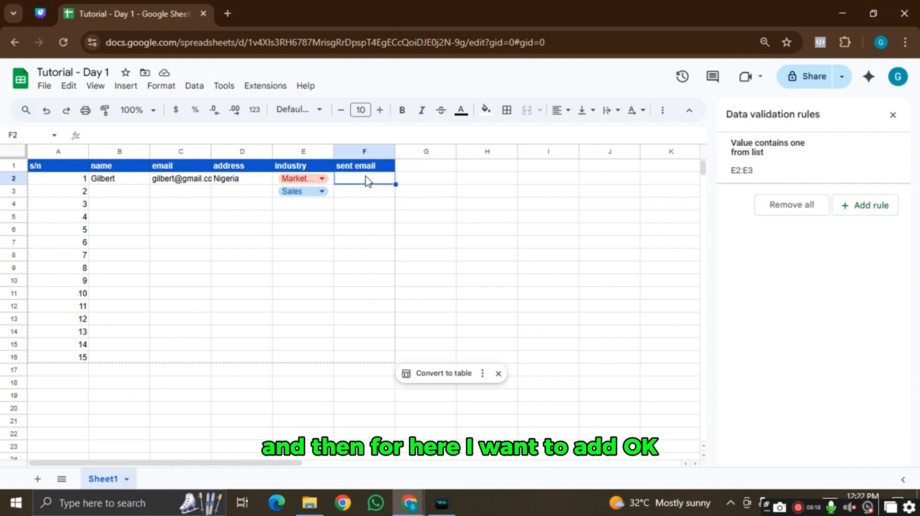
{"action": "left_click", "coordinate": [124, 86]}
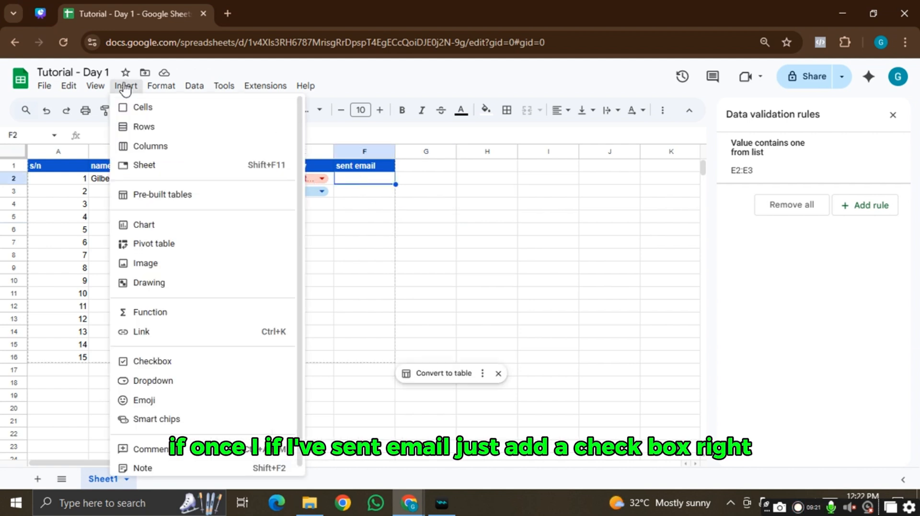
{"action": "left_click", "coordinate": [152, 365]}
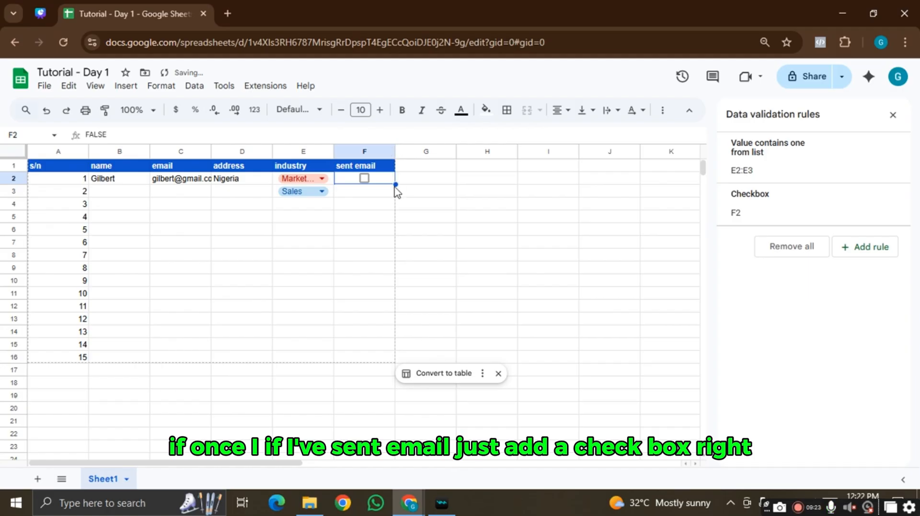
{"action": "left_click_drag", "start_coordinate": [395, 185], "coordinate": [388, 310]}
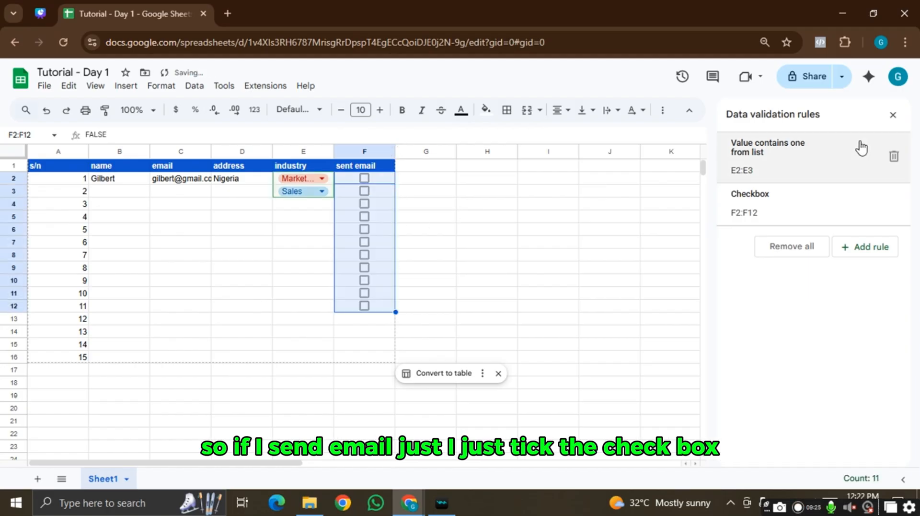
{"action": "left_click", "coordinate": [365, 178]}
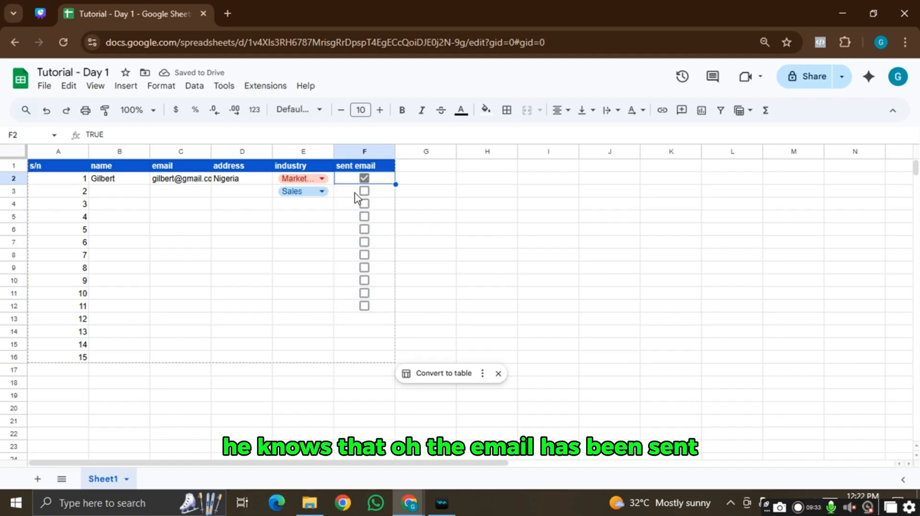
{"action": "left_click", "coordinate": [365, 179]}
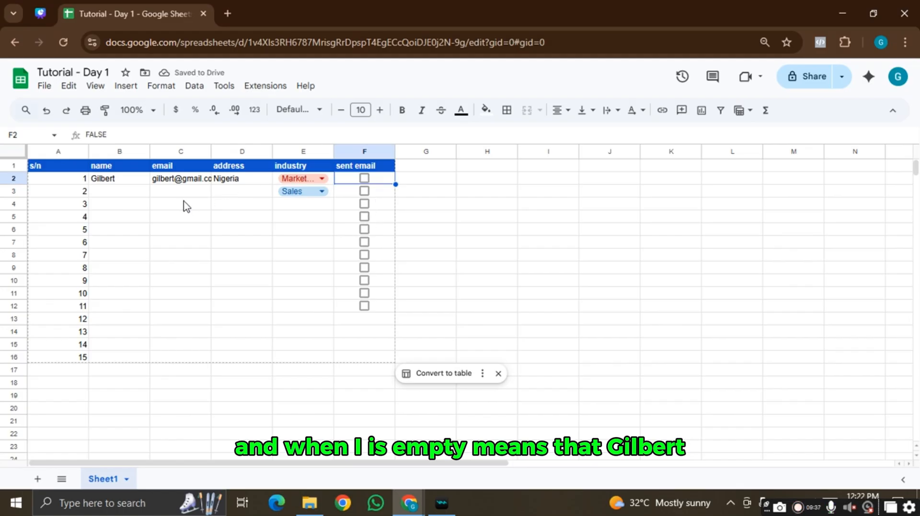
{"action": "left_click", "coordinate": [364, 179]}
{"action": "left_click", "coordinate": [406, 205]}
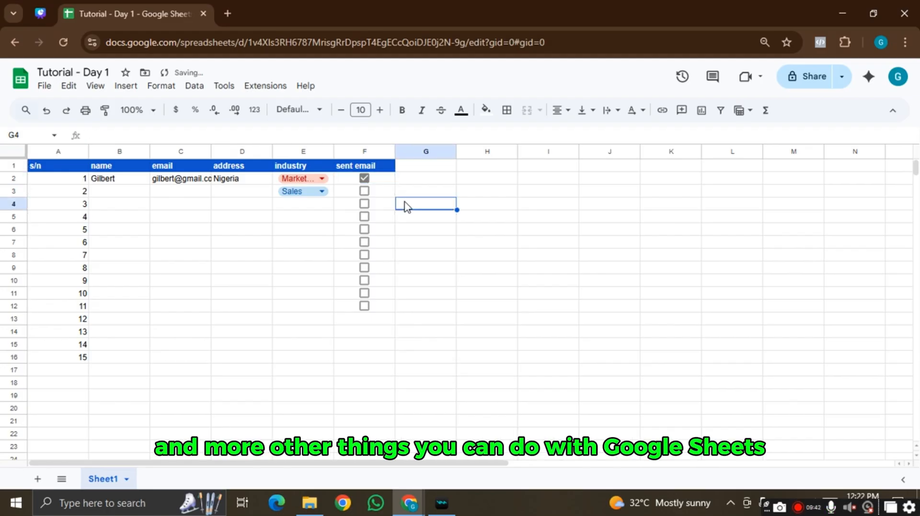
{"action": "left_click", "coordinate": [383, 182]}
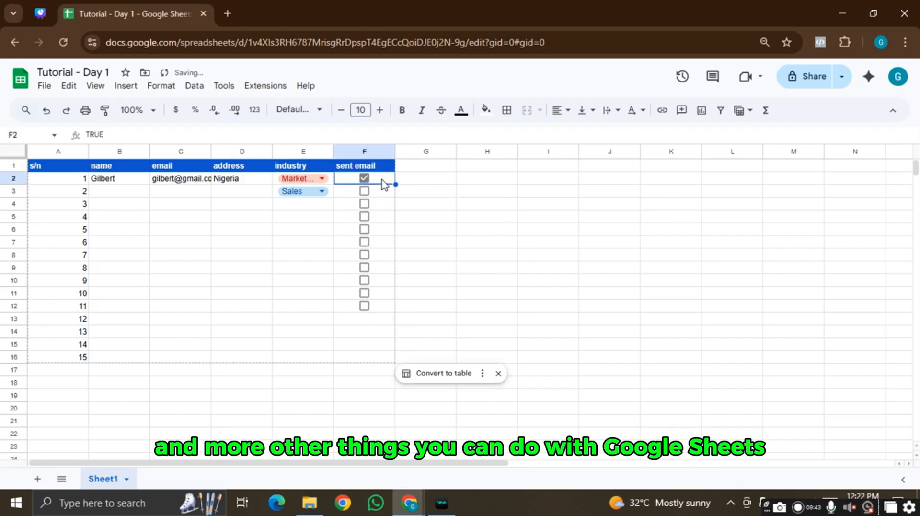
{"action": "left_click", "coordinate": [266, 88]}
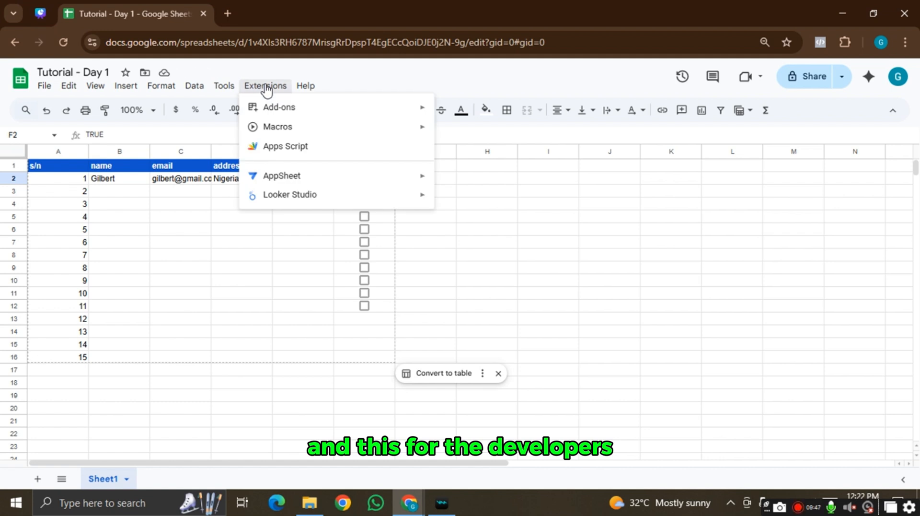
{"action": "left_click", "coordinate": [286, 146]}
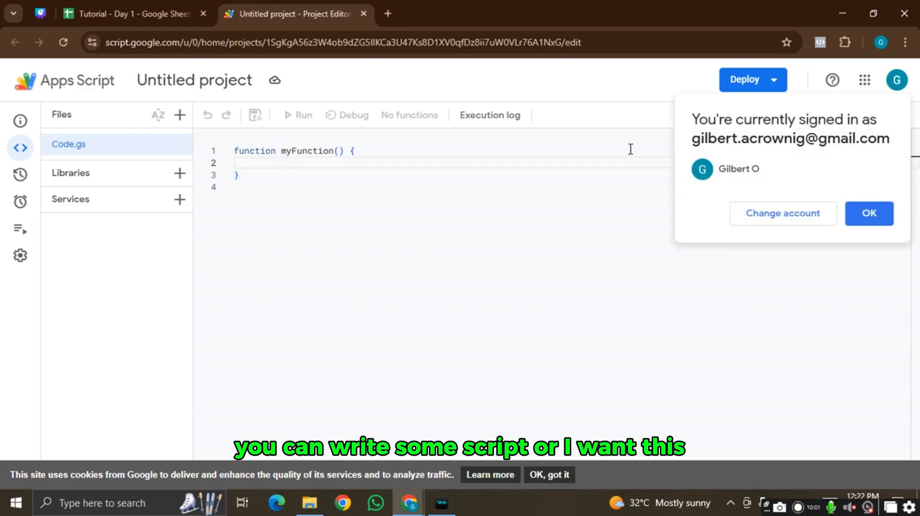
{"action": "left_click", "coordinate": [867, 214]}
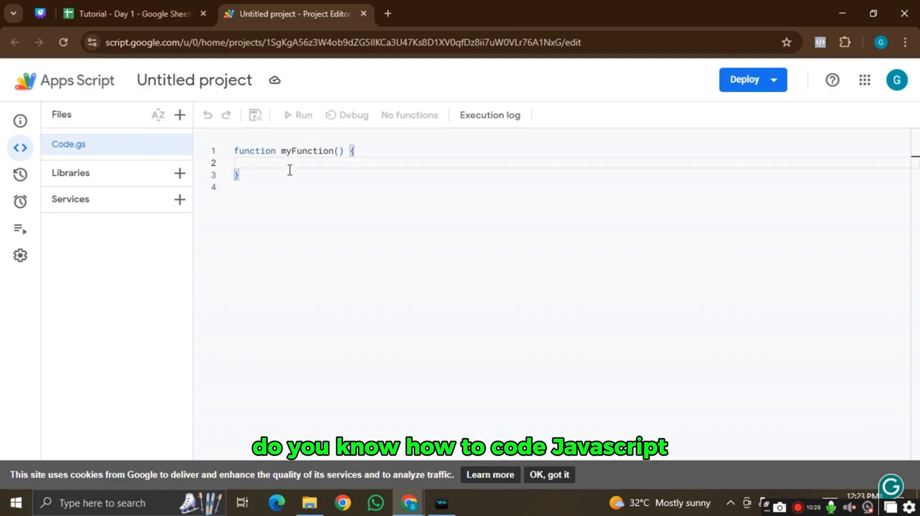
{"action": "left_click", "coordinate": [364, 14]}
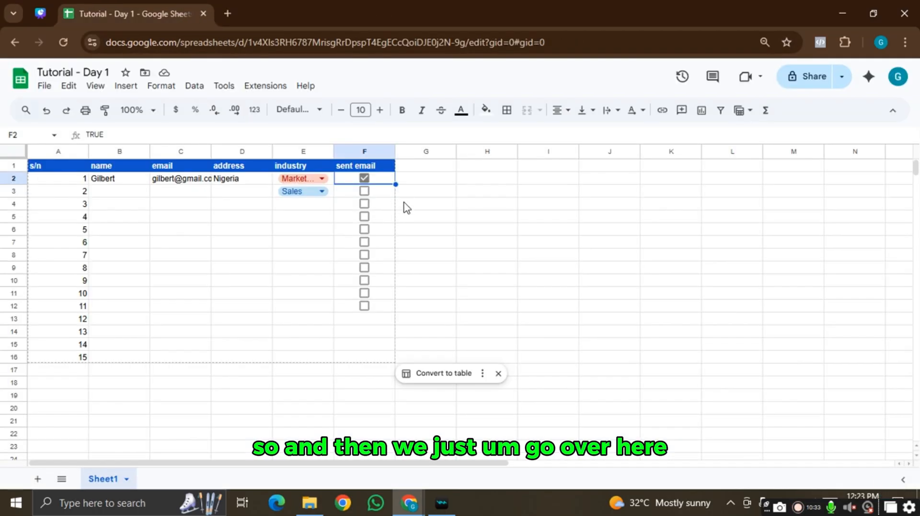
{"action": "left_click", "coordinate": [259, 87]}
{"action": "mouse_move", "coordinate": [282, 109]}
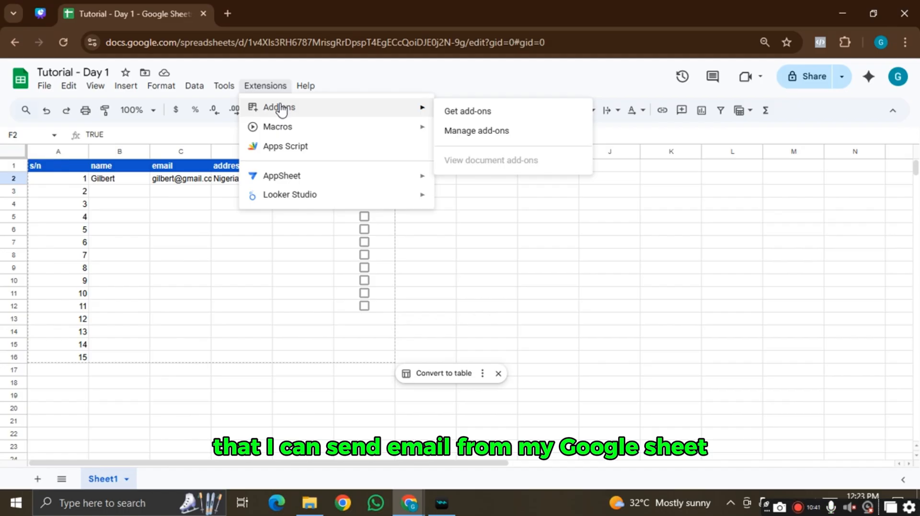
{"action": "left_click", "coordinate": [465, 117]}
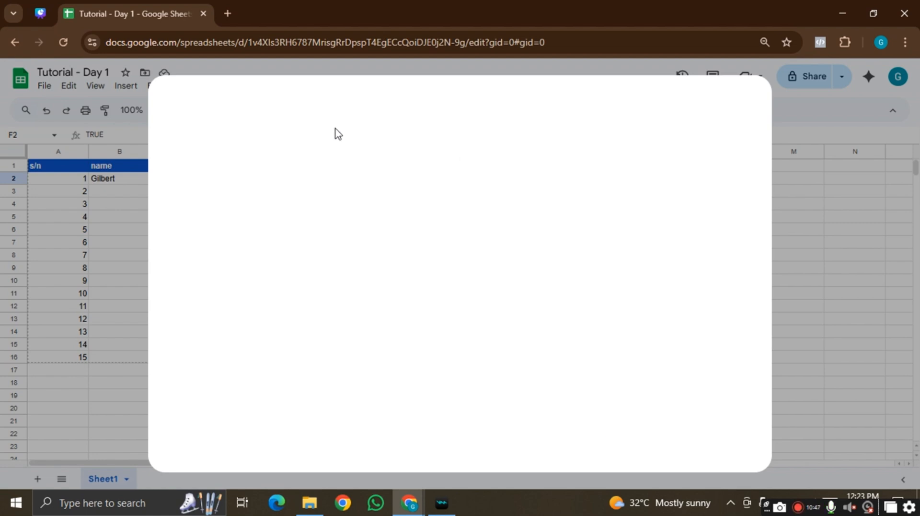
{"action": "left_click", "coordinate": [492, 106]}
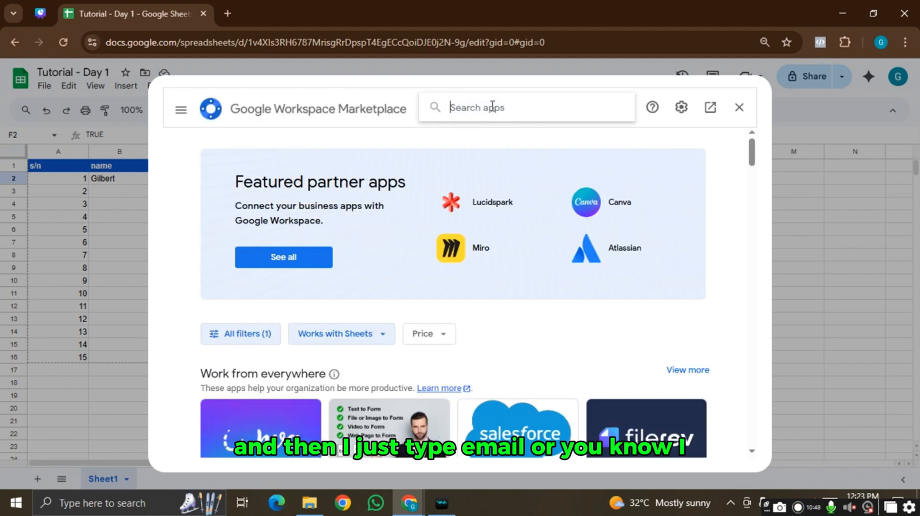
{"action": "type", "text": "email"}
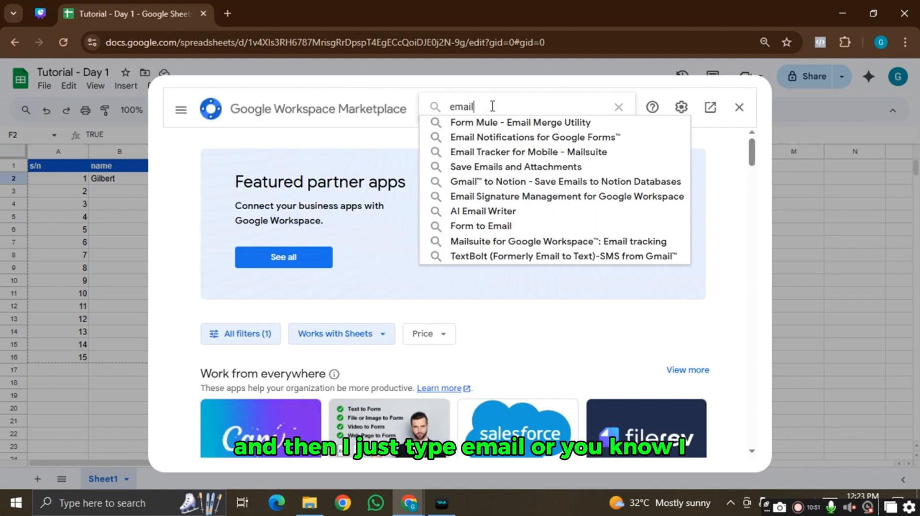
{"action": "key", "text": "Return"}
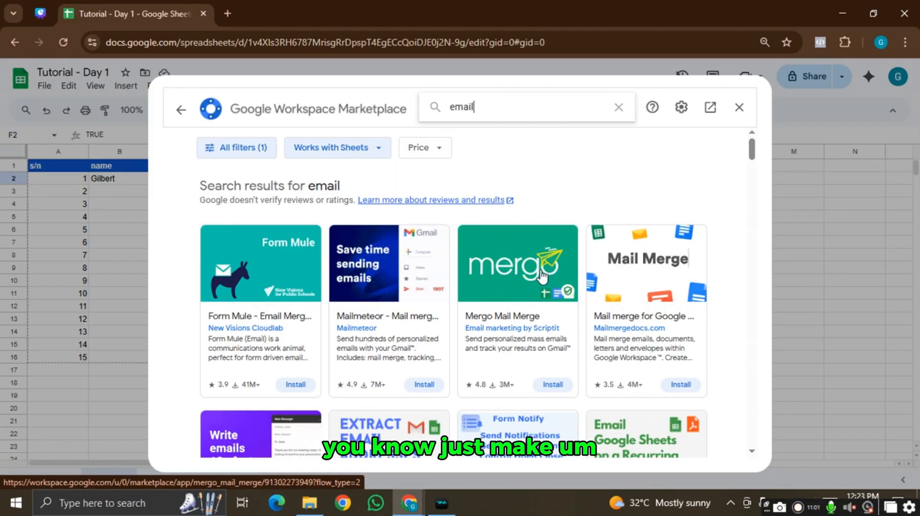
{"action": "scroll", "coordinate": [538, 264], "scroll_direction": "down", "scroll_amount": 1}
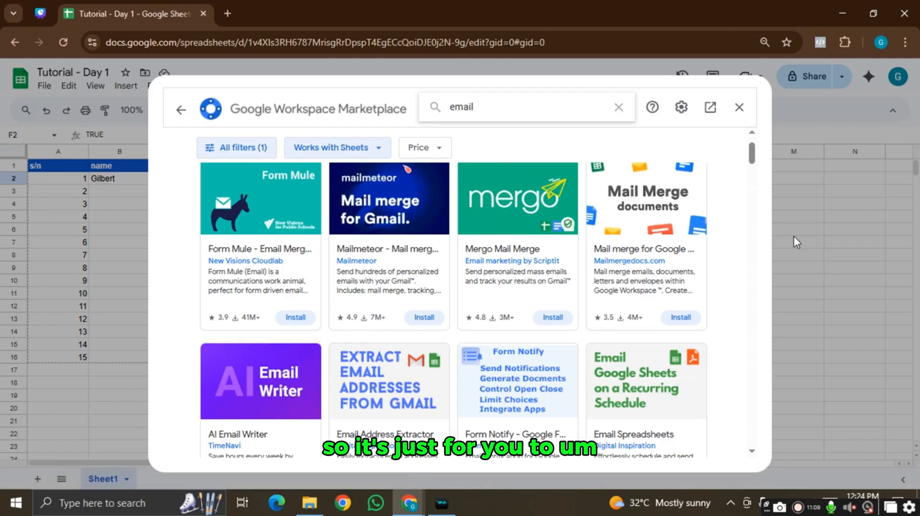
{"action": "key", "text": "Escape"}
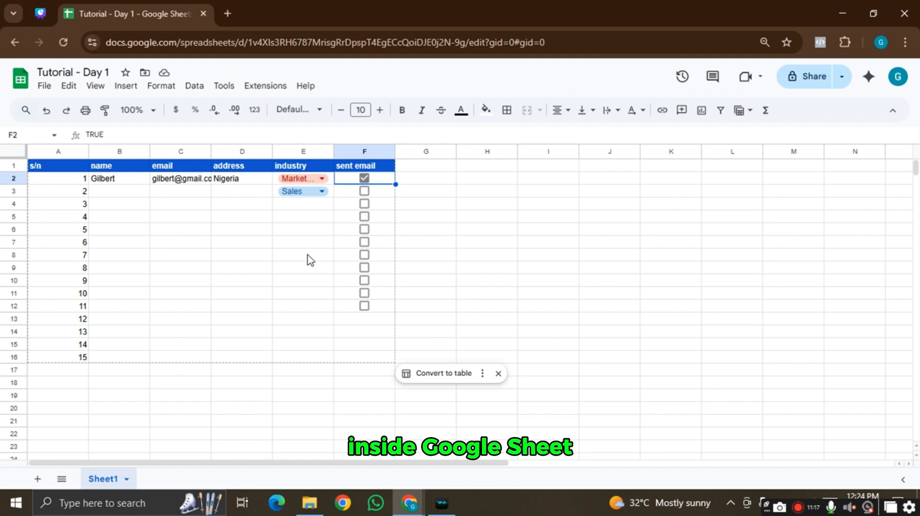
{"action": "left_click", "coordinate": [460, 220]}
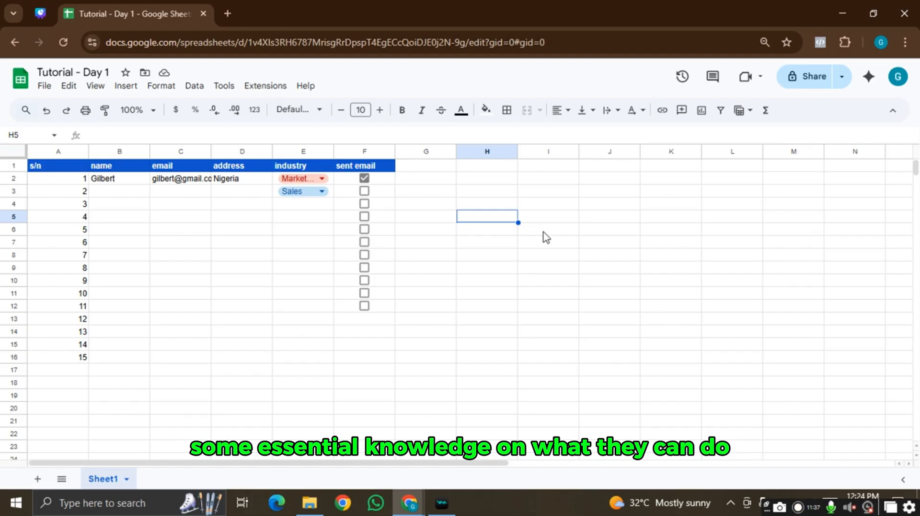
{"action": "left_click", "coordinate": [40, 12]}
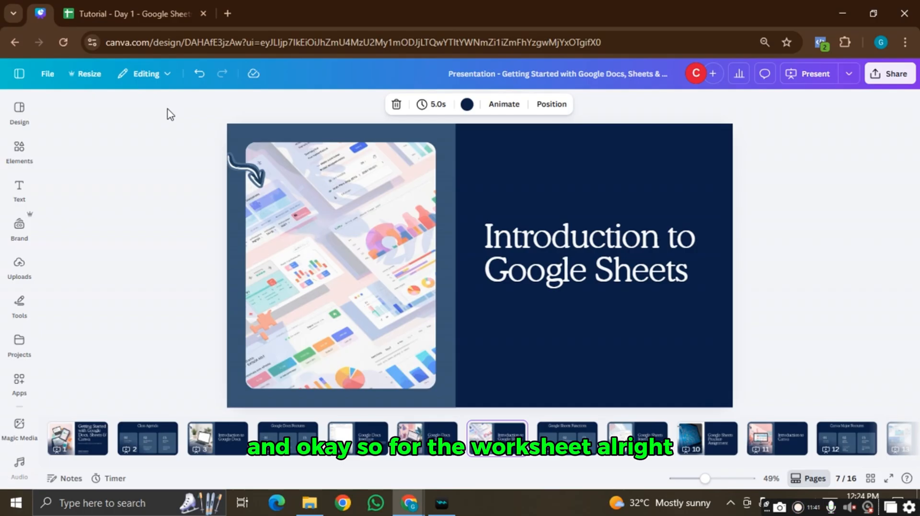
{"action": "key", "text": "Right"}
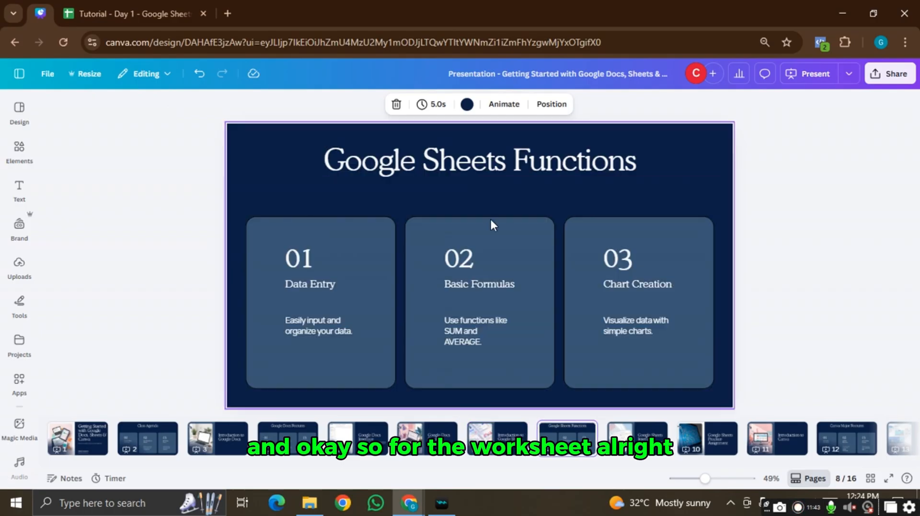
{"action": "left_click", "coordinate": [134, 7]}
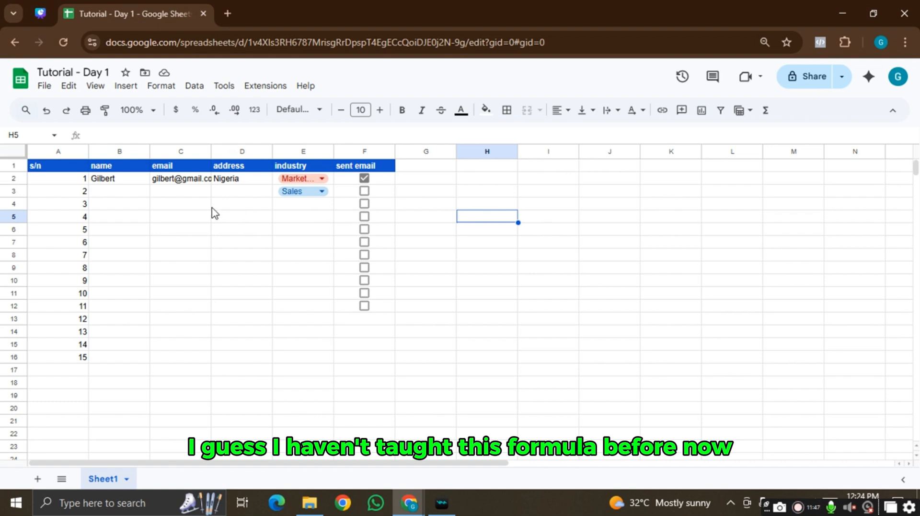
- Enter =SUM(A2:A16) in cell D5 so it shows 120
{"action": "left_click", "coordinate": [224, 218]}
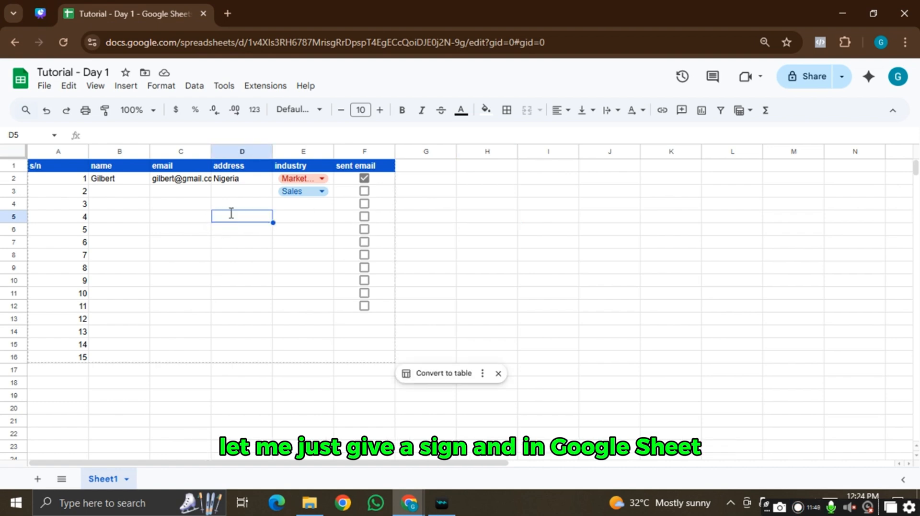
{"action": "double_click", "coordinate": [231, 214]}
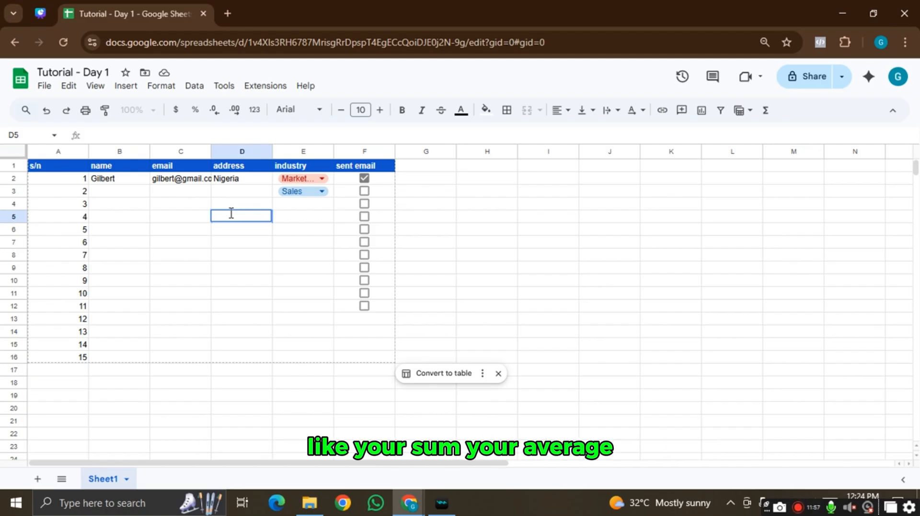
{"action": "type", "text": "="}
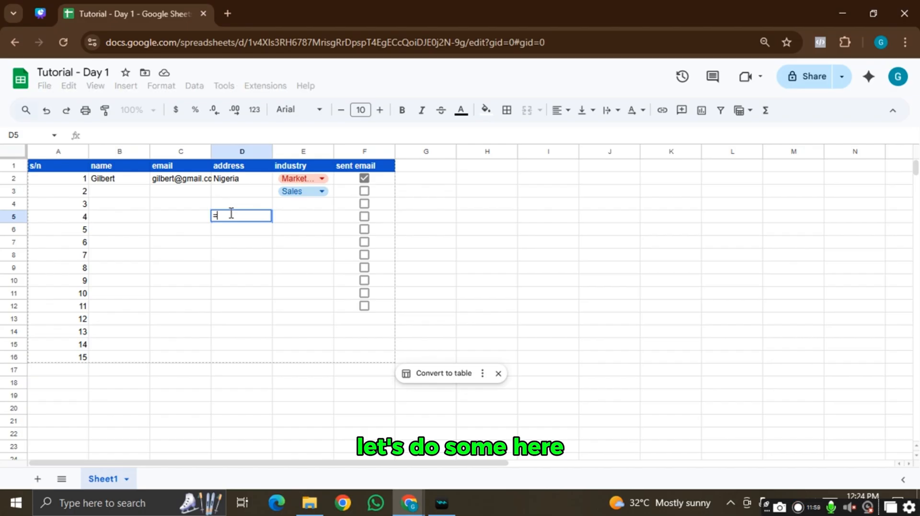
{"action": "type", "text": "s"}
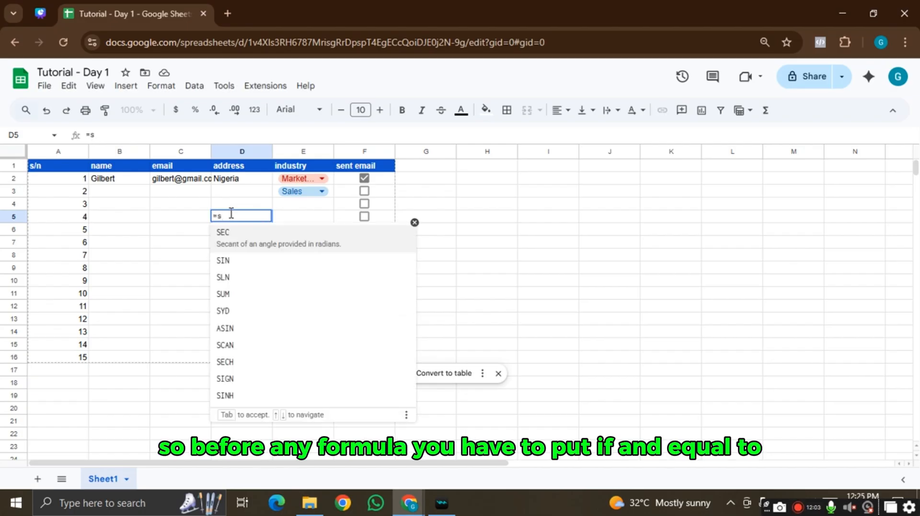
{"action": "type", "text": "um"}
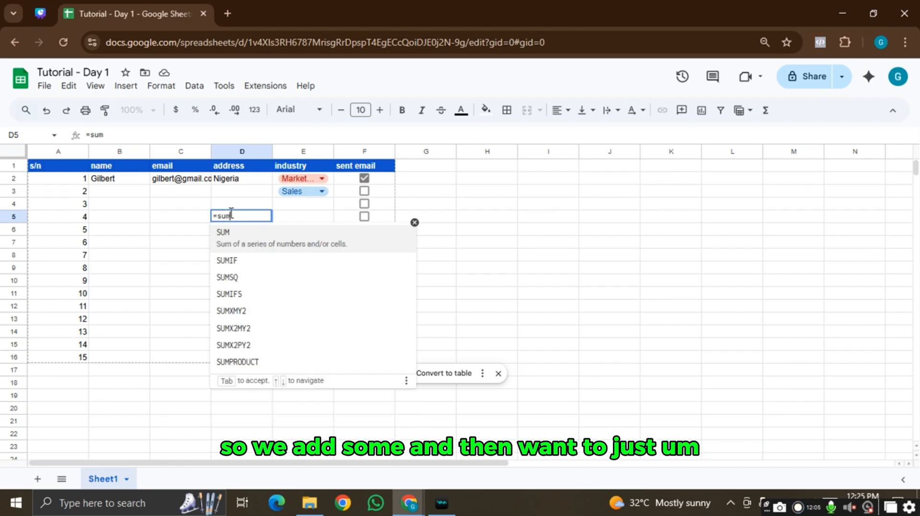
{"action": "left_click", "coordinate": [301, 247]}
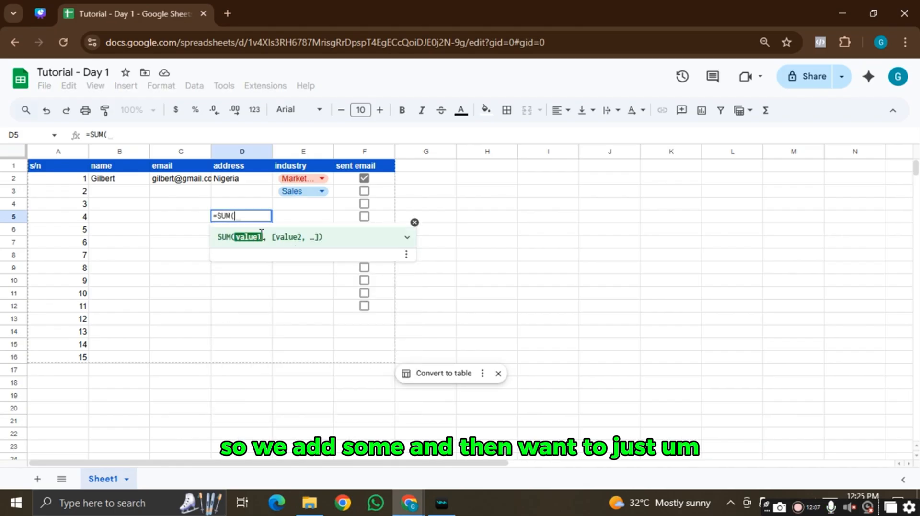
{"action": "type", "text": "a"}
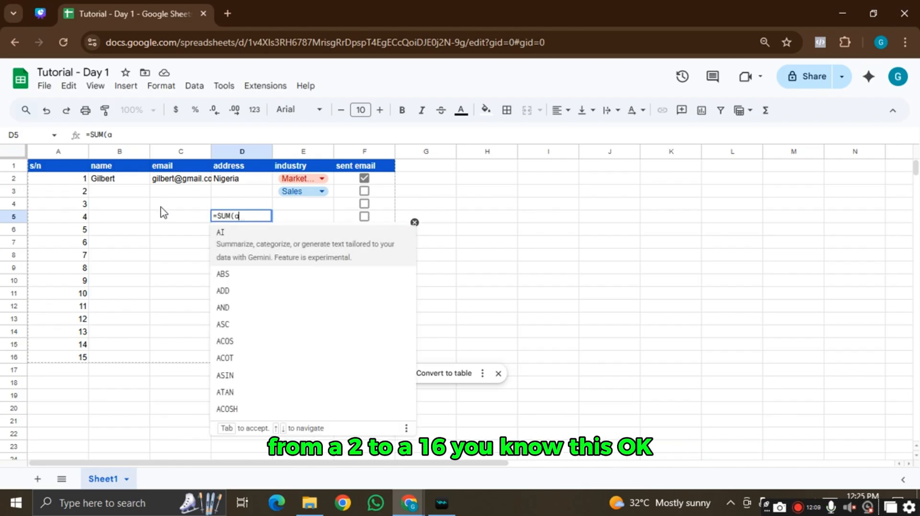
{"action": "type", "text": "2:"}
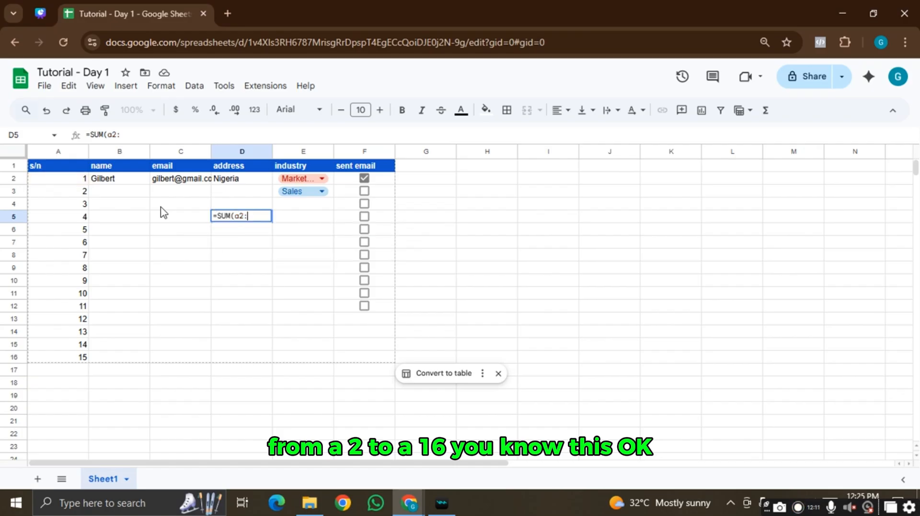
{"action": "type", "text": "a16"}
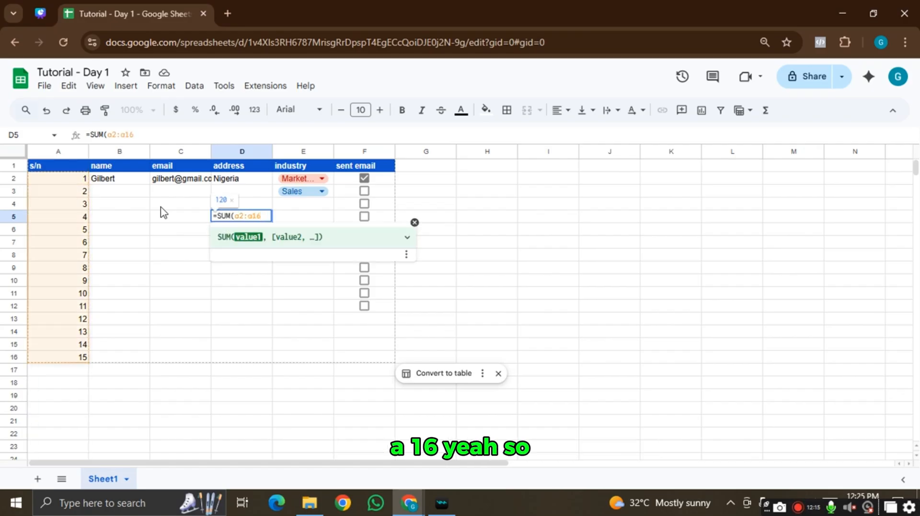
{"action": "type", "text": ")"}
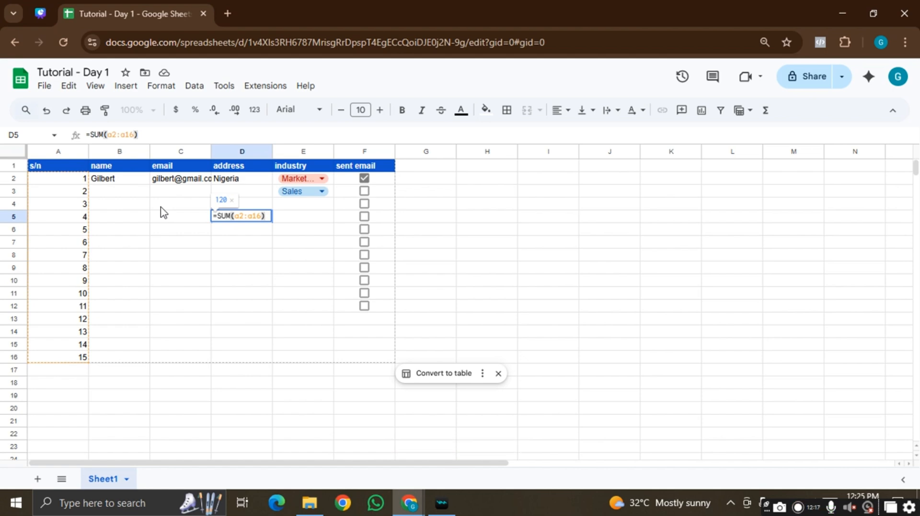
{"action": "key", "text": "Return"}
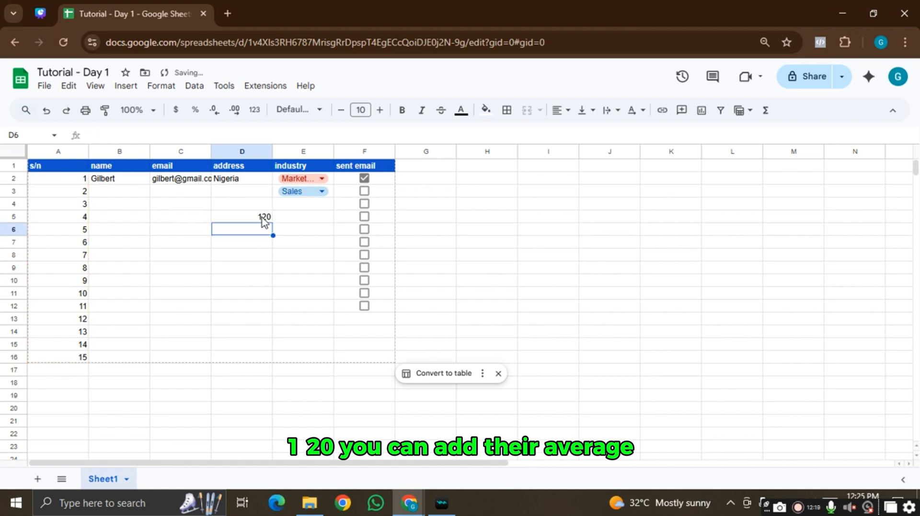
- Change the D5 formula from SUM to AVERAGE over A2:A16
{"action": "left_click", "coordinate": [262, 217]}
{"action": "left_click", "coordinate": [118, 138]}
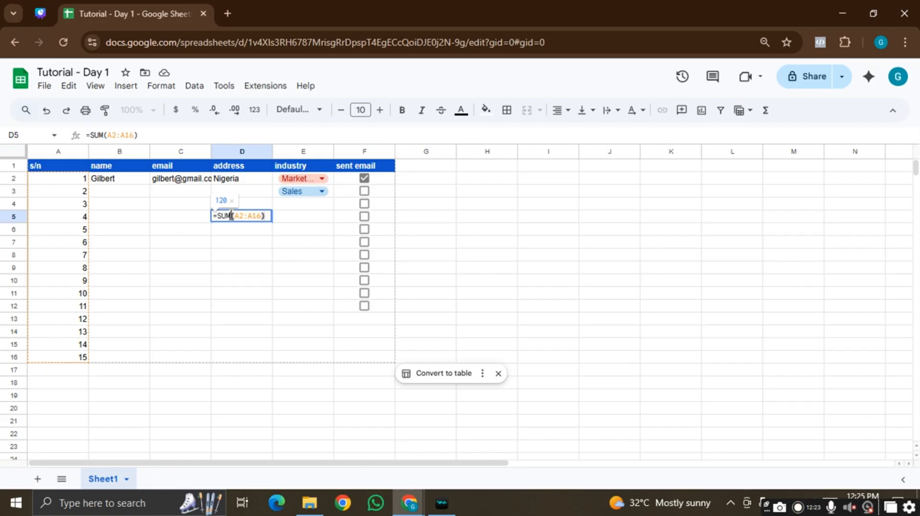
{"action": "left_click_drag", "start_coordinate": [231, 215], "coordinate": [222, 215]}
{"action": "type", "text": "aver"}
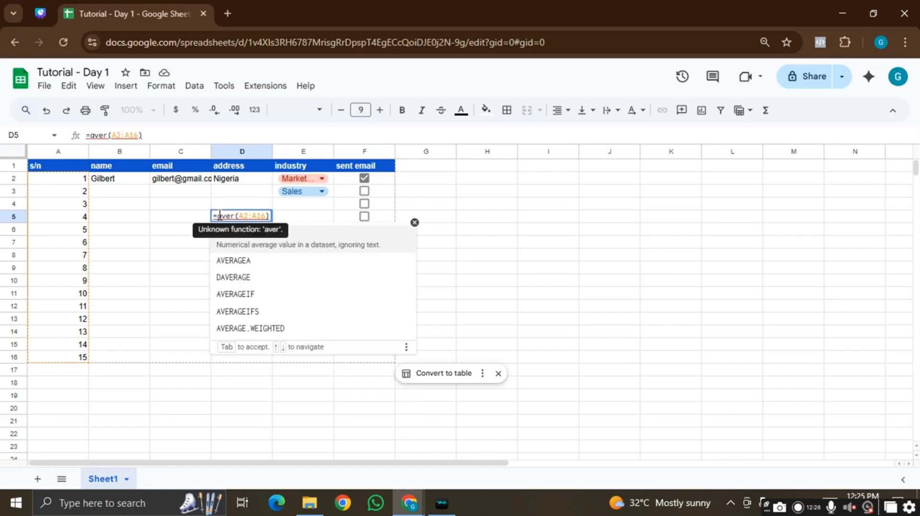
{"action": "left_click", "coordinate": [258, 247]}
{"action": "key", "text": "Return"}
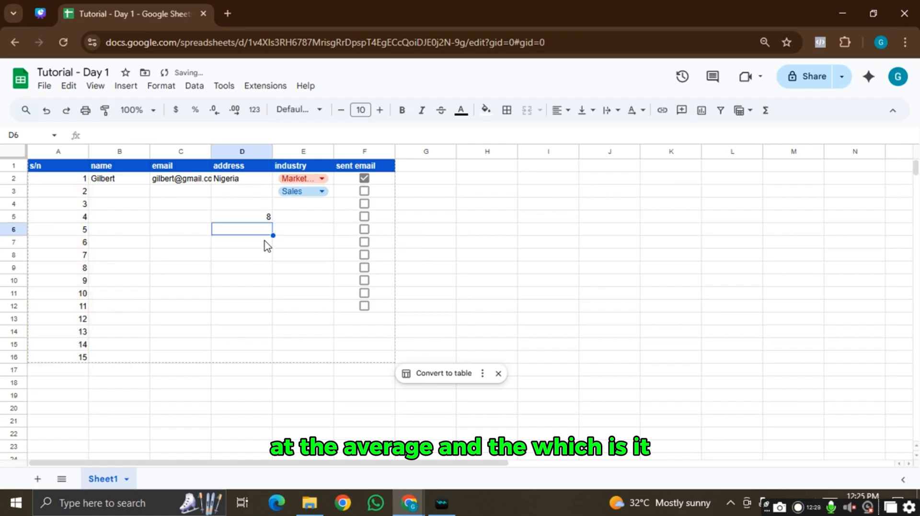
- Edit D5 to =AVERAGE(A2,A16), replacing the range colon with a comma
{"action": "left_click", "coordinate": [260, 221]}
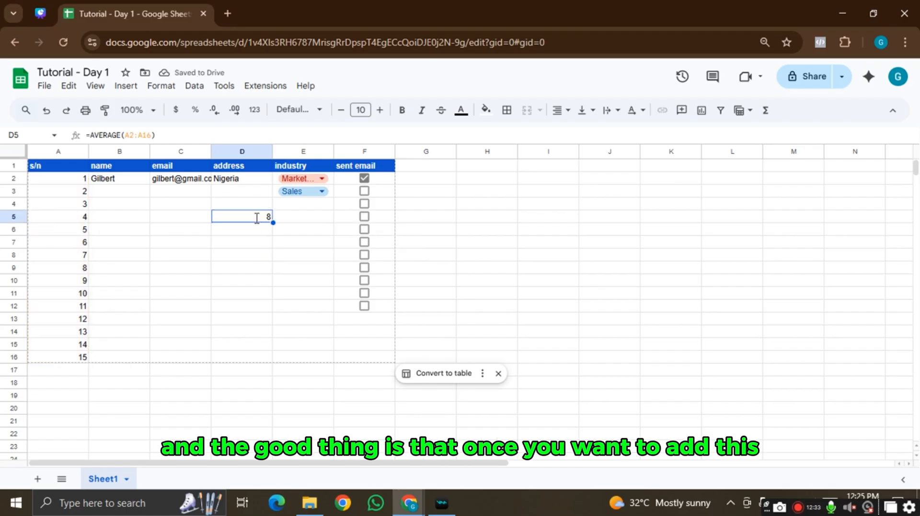
{"action": "double_click", "coordinate": [257, 218]}
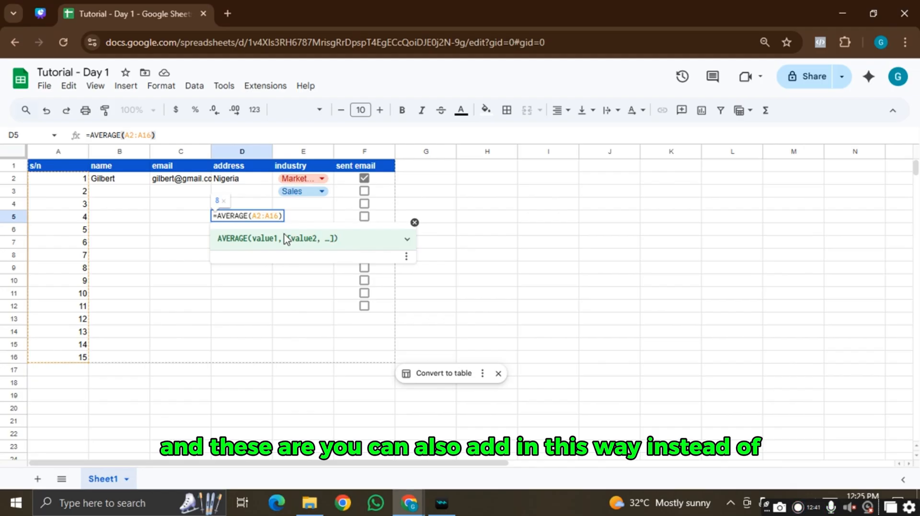
{"action": "key", "text": "BackSpace"}
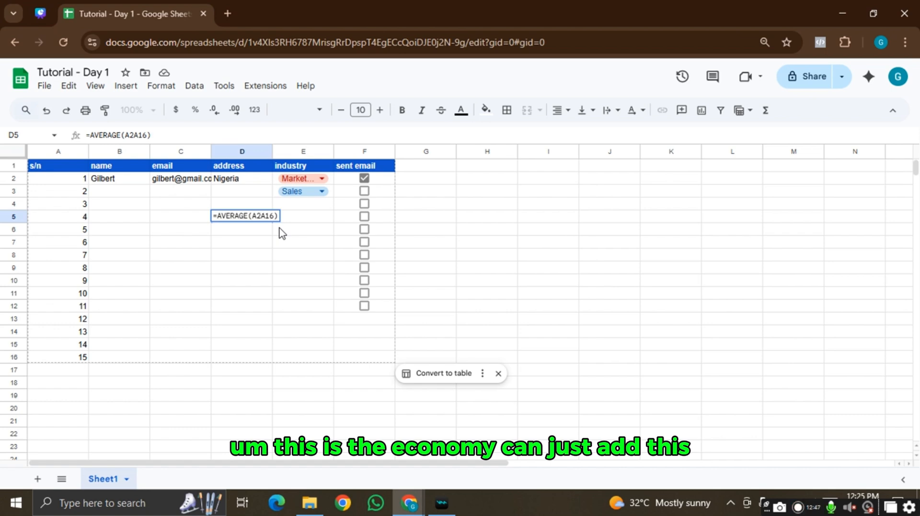
{"action": "type", "text": ","}
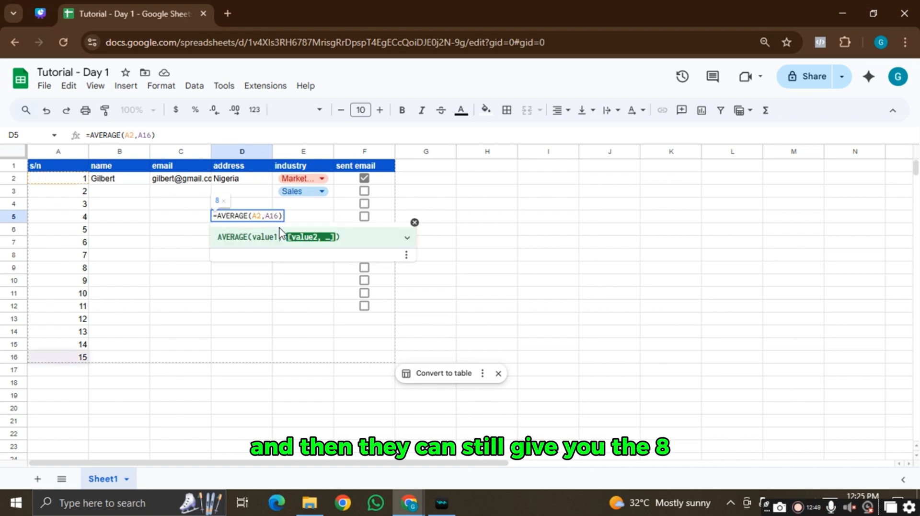
{"action": "key", "text": "Return"}
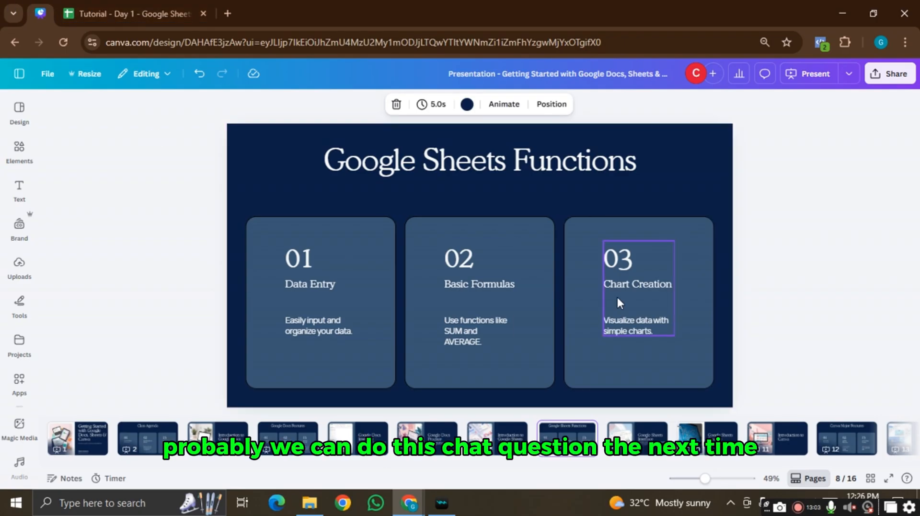
- Scroll the Canva deck to slide 12, Canva Major Features
{"action": "scroll", "coordinate": [621, 303], "scroll_direction": "down", "scroll_amount": 2}
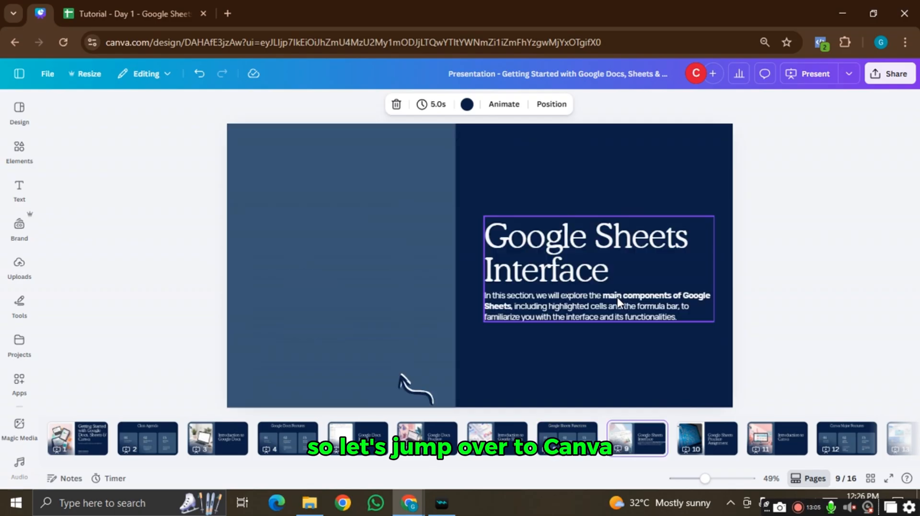
{"action": "scroll", "coordinate": [621, 303], "scroll_direction": "down", "scroll_amount": 2}
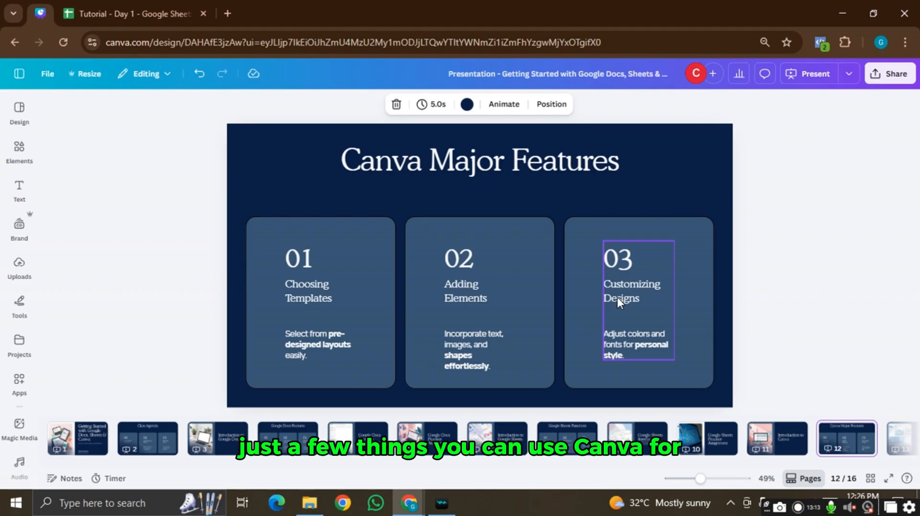
- Go to canva.com in a new Chrome tab
{"action": "left_click", "coordinate": [225, 17]}
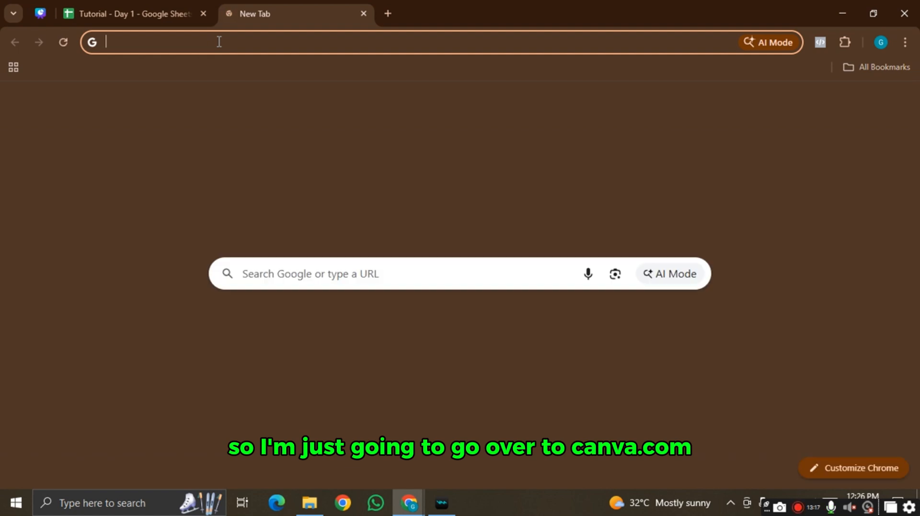
{"action": "type", "text": "canava"}
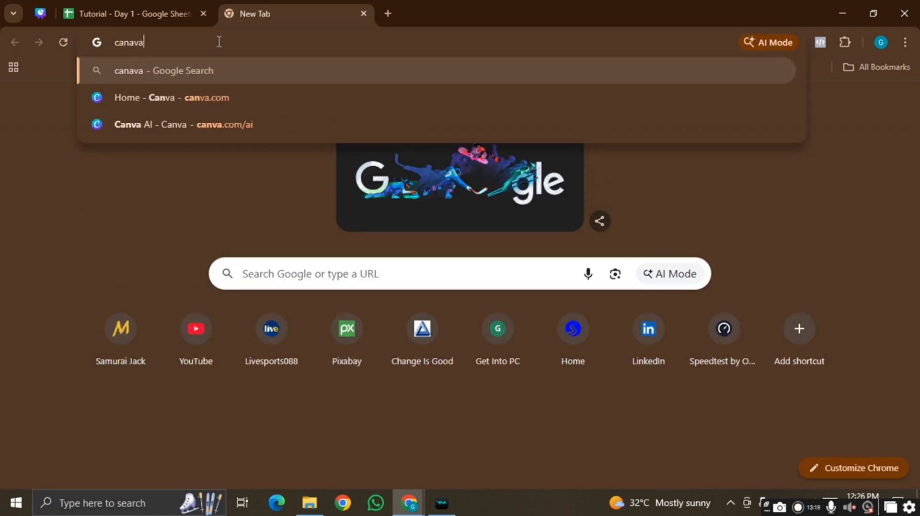
{"action": "key", "text": "BackSpace"}
{"action": "key", "text": "BackSpace"}
{"action": "key", "text": "BackSpace"}
{"action": "type", "text": "va."}
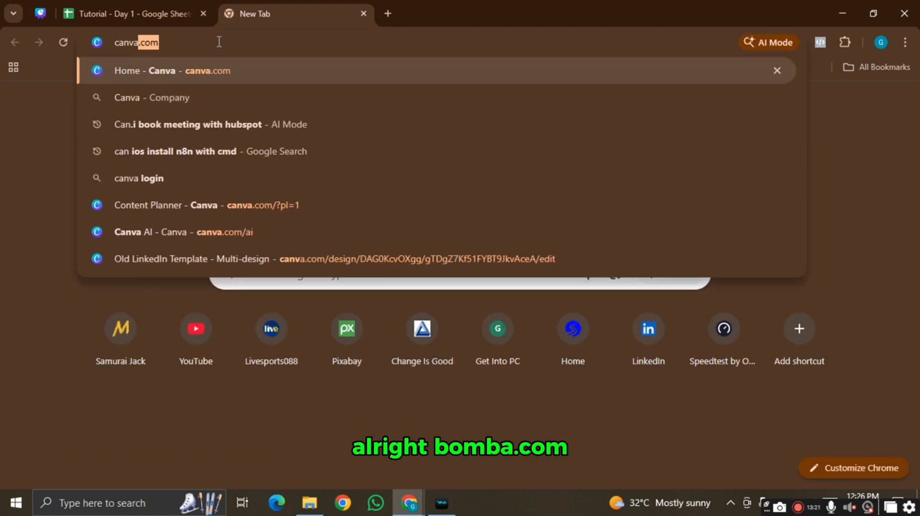
{"action": "type", "text": "com"}
{"action": "key", "text": "Return"}
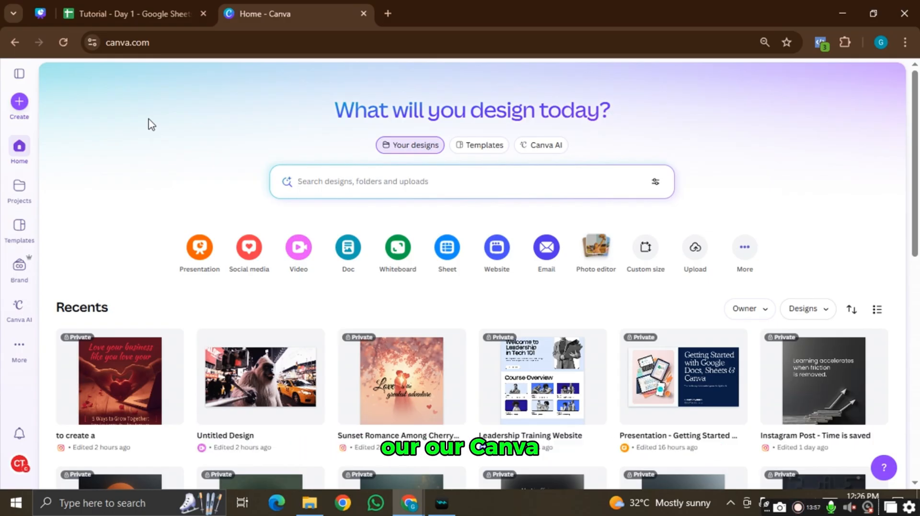
{"action": "left_click", "coordinate": [23, 282]}
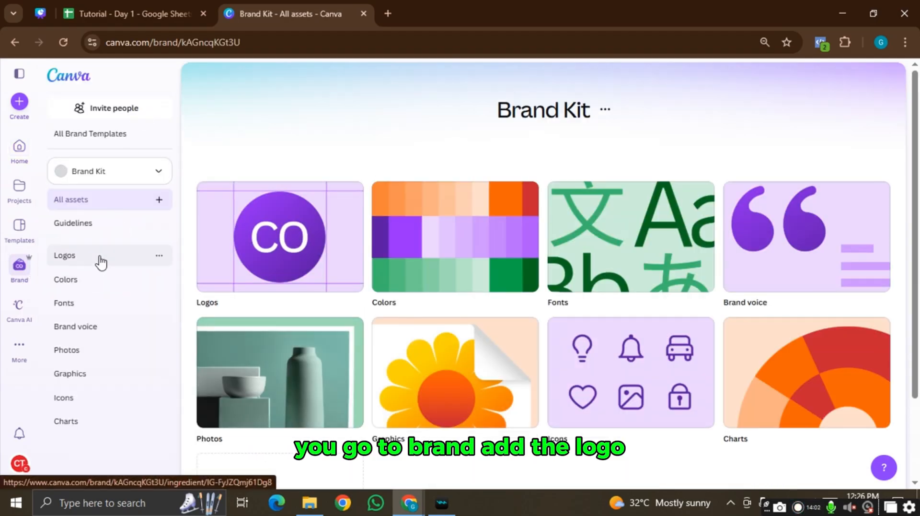
{"action": "left_click", "coordinate": [101, 261]}
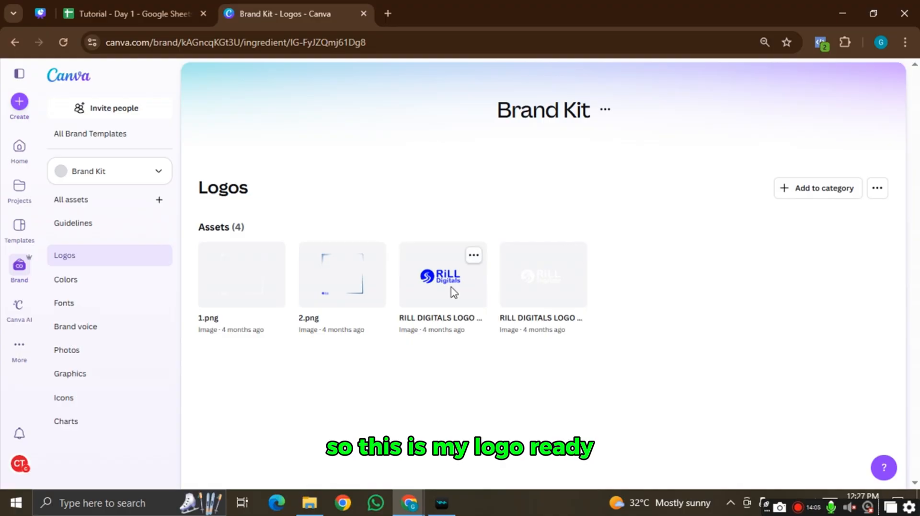
{"action": "left_click", "coordinate": [75, 282]}
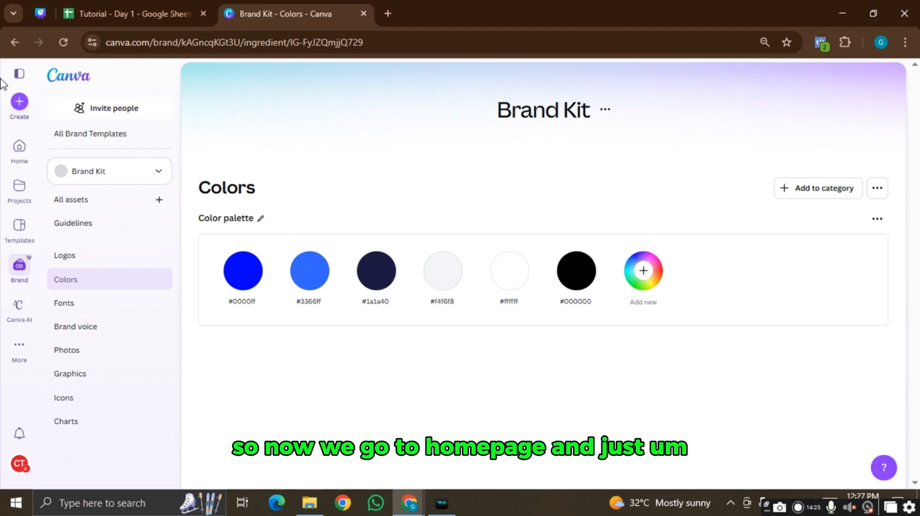
{"action": "left_click", "coordinate": [21, 148]}
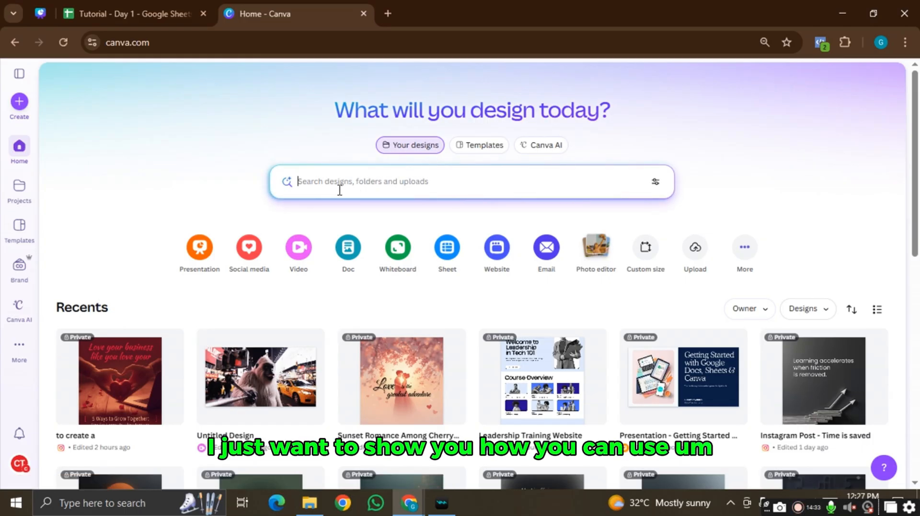
- Create a blank Instagram Post (4:5) from the Social media design types
{"action": "left_click", "coordinate": [18, 110]}
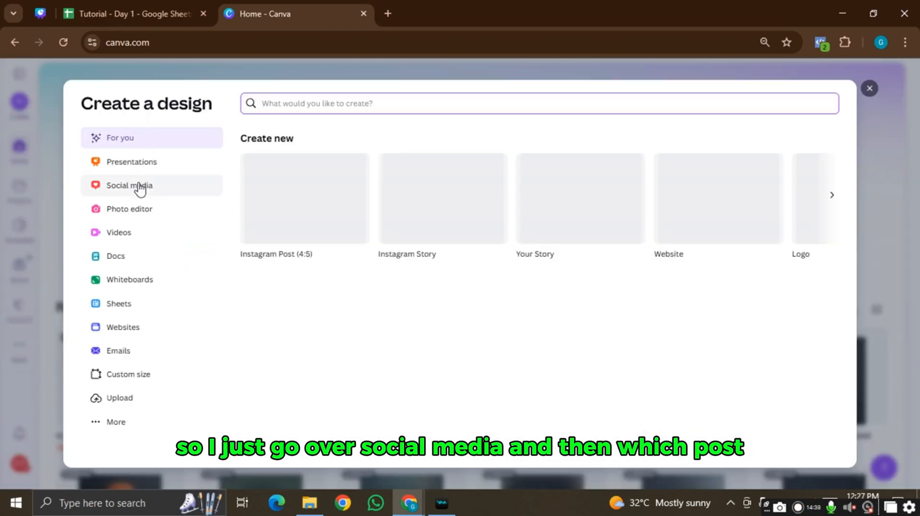
{"action": "left_click", "coordinate": [140, 189]}
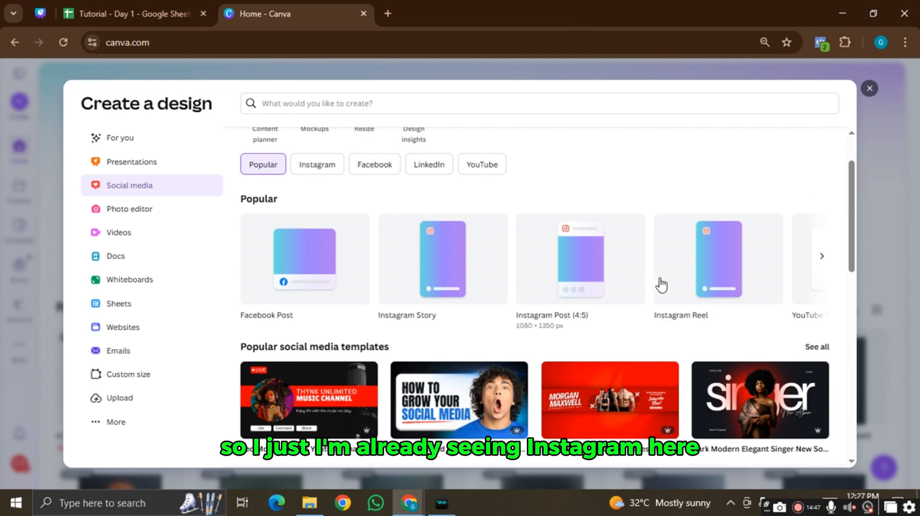
{"action": "left_click", "coordinate": [582, 287]}
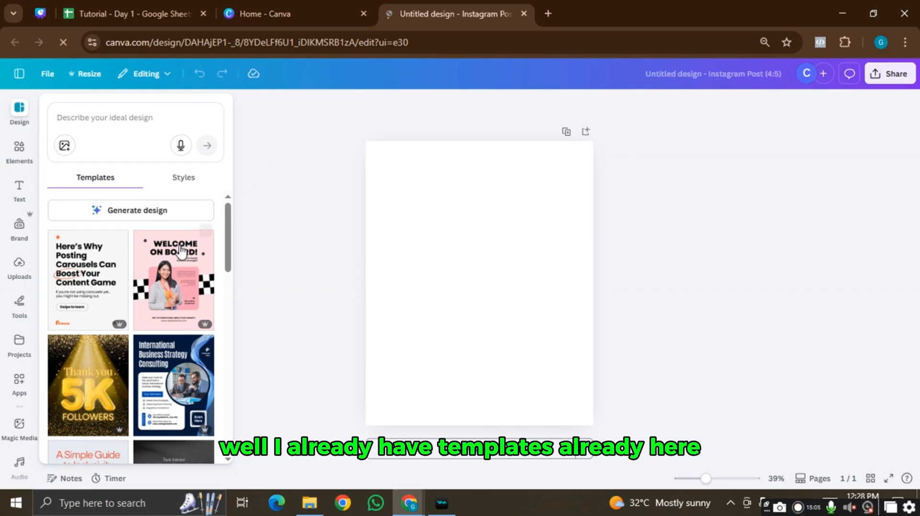
- Browse the templates, then start the design prompt: 'I need a design post where two lovers are'
{"action": "scroll", "coordinate": [181, 262], "scroll_direction": "down", "scroll_amount": 5}
{"action": "scroll", "coordinate": [182, 261], "scroll_direction": "down", "scroll_amount": 8}
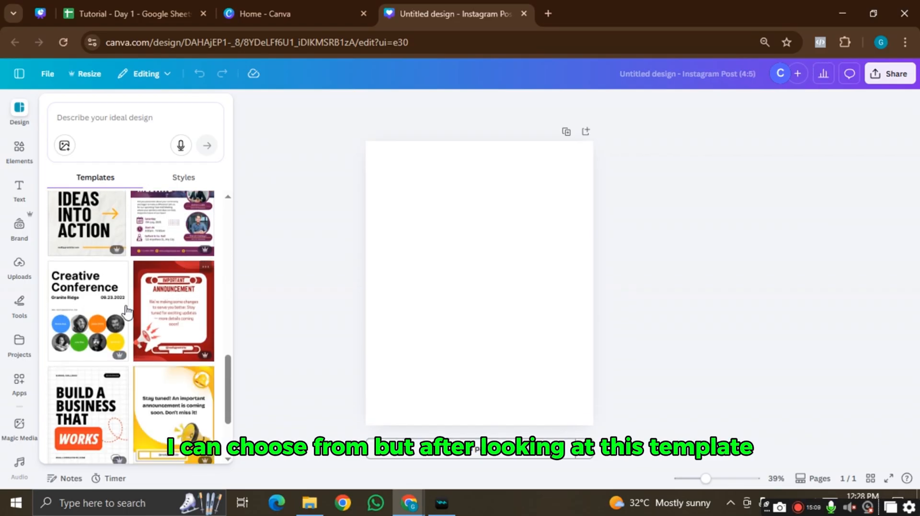
{"action": "scroll", "coordinate": [127, 312], "scroll_direction": "down", "scroll_amount": 10}
{"action": "scroll", "coordinate": [127, 312], "scroll_direction": "down", "scroll_amount": 5}
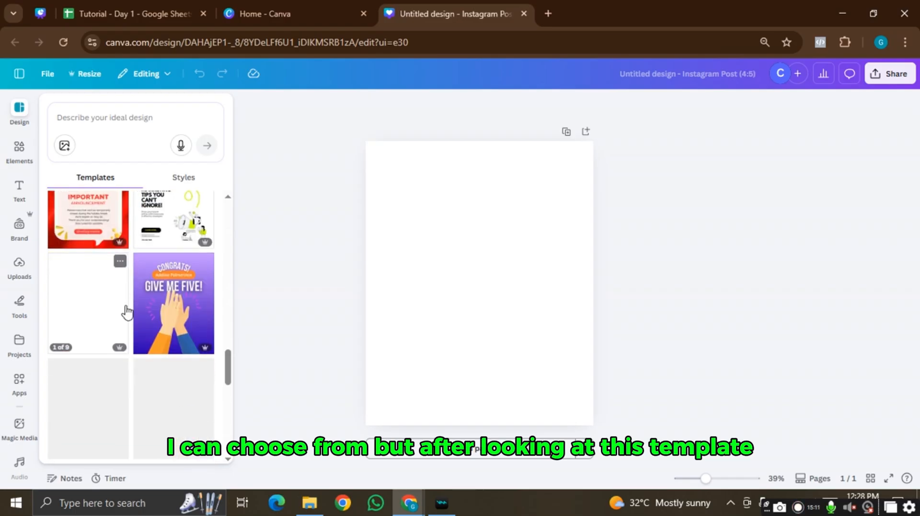
{"action": "scroll", "coordinate": [127, 312], "scroll_direction": "up", "scroll_amount": 5}
{"action": "scroll", "coordinate": [127, 312], "scroll_direction": "up", "scroll_amount": 18}
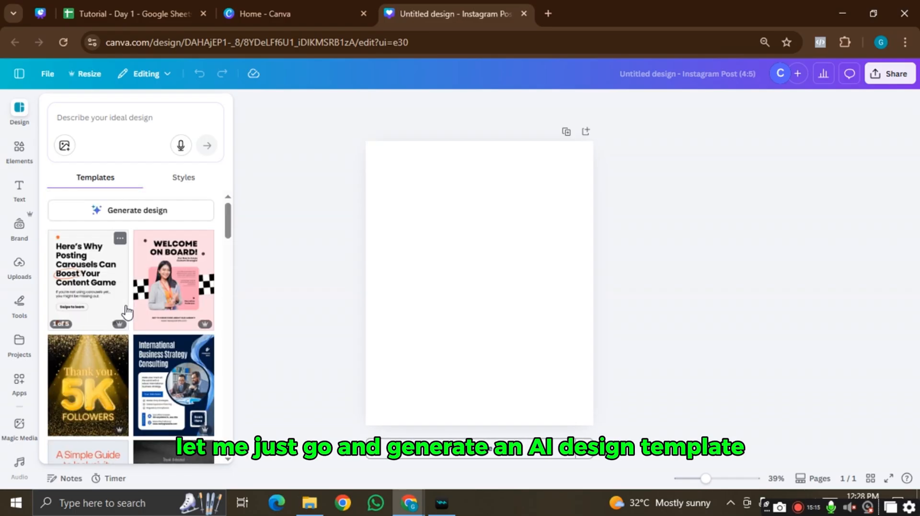
{"action": "left_click", "coordinate": [135, 116]}
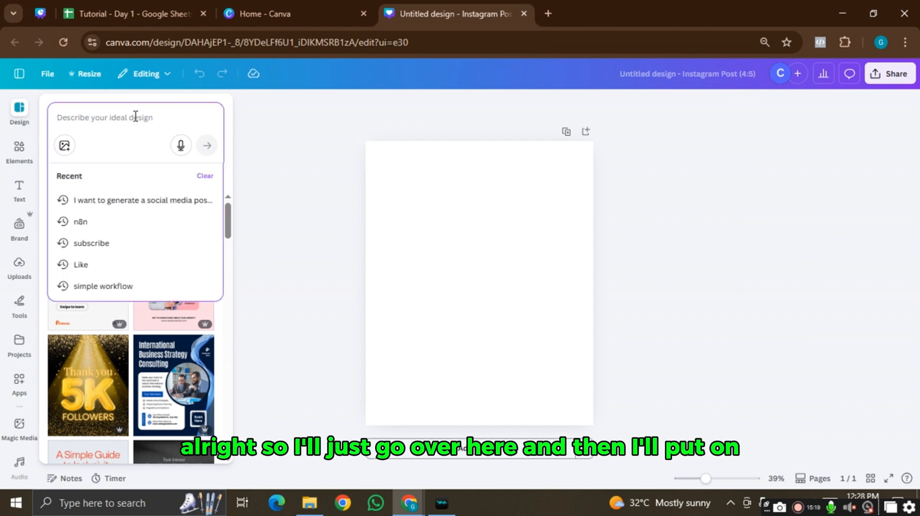
{"action": "type", "text": "I need"}
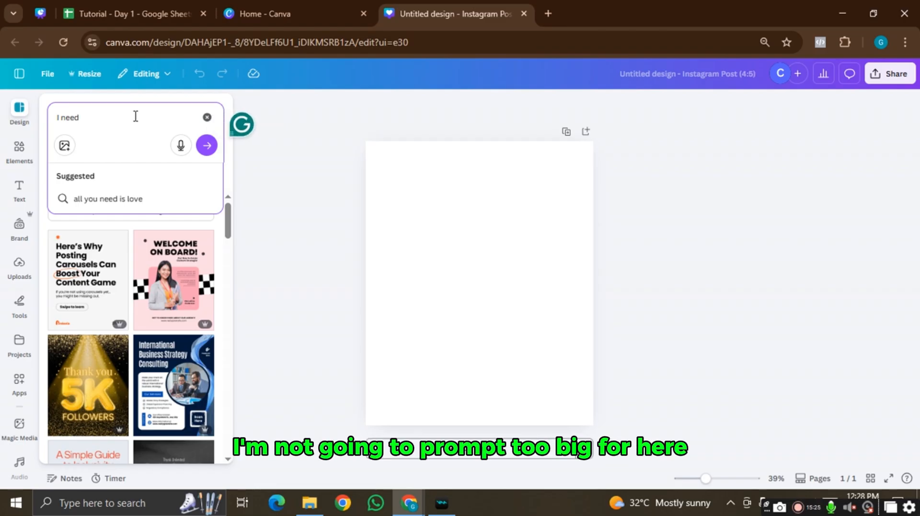
{"action": "type", "text": " a d"}
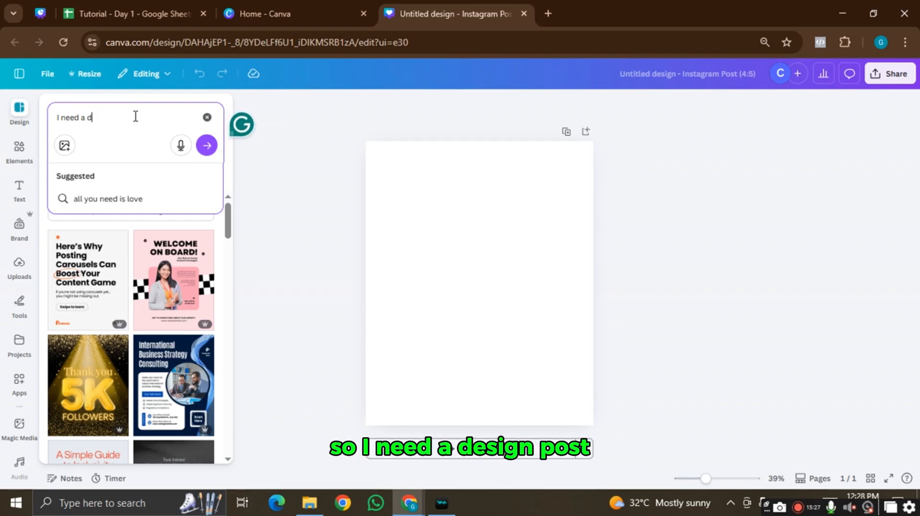
{"action": "type", "text": "esign pos"}
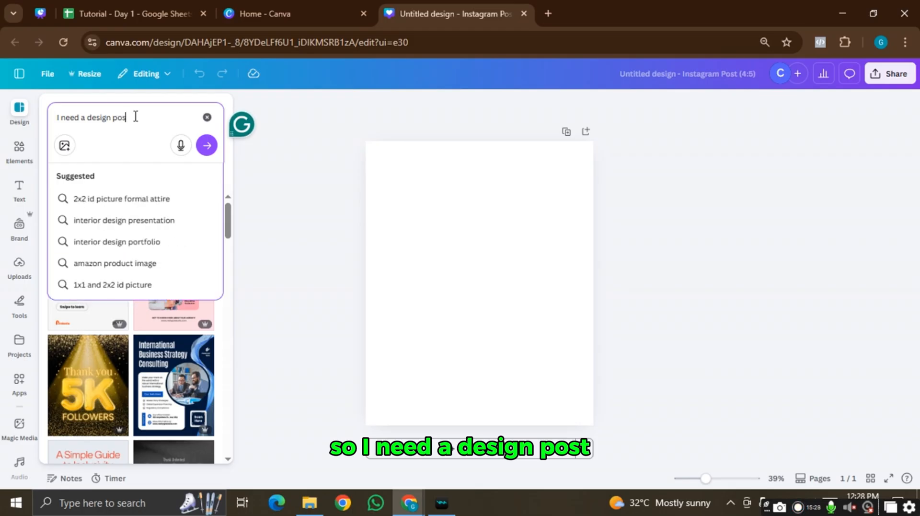
{"action": "type", "text": "t wher"}
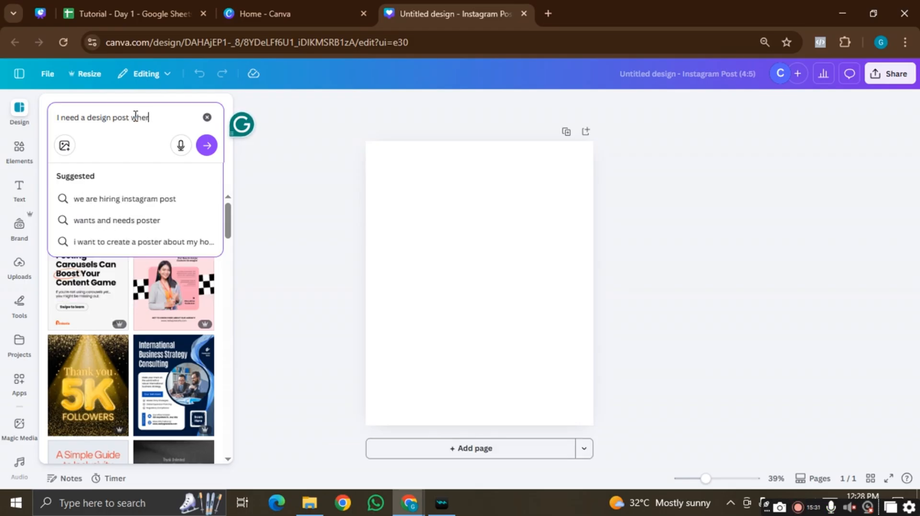
{"action": "type", "text": "e t"}
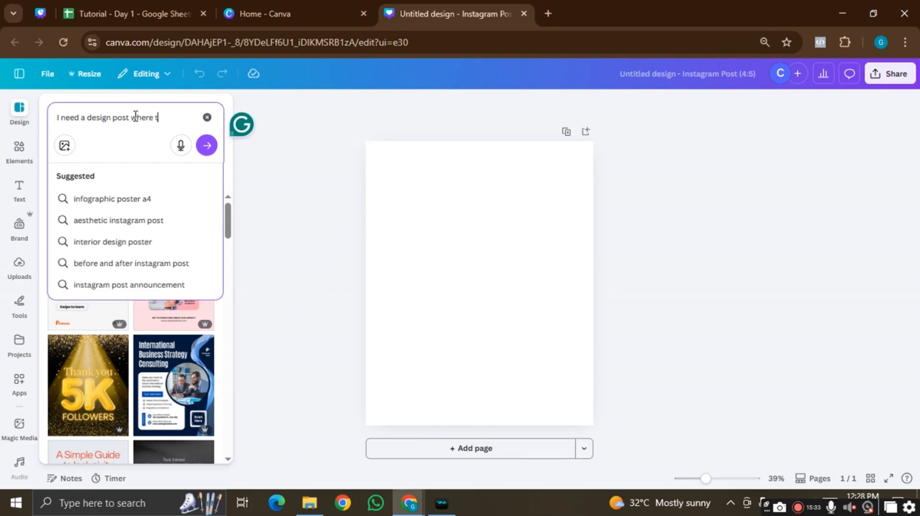
{"action": "type", "text": "wo lovers are hugging"}
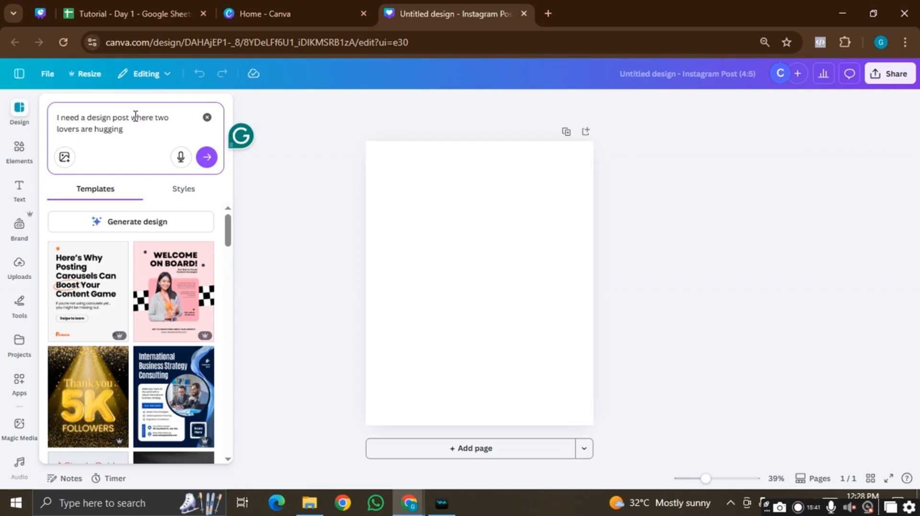
- Generate a Magic Design from the 'two lovers are hugging' prompt and wait until it's ready
{"action": "key", "text": "Return"}
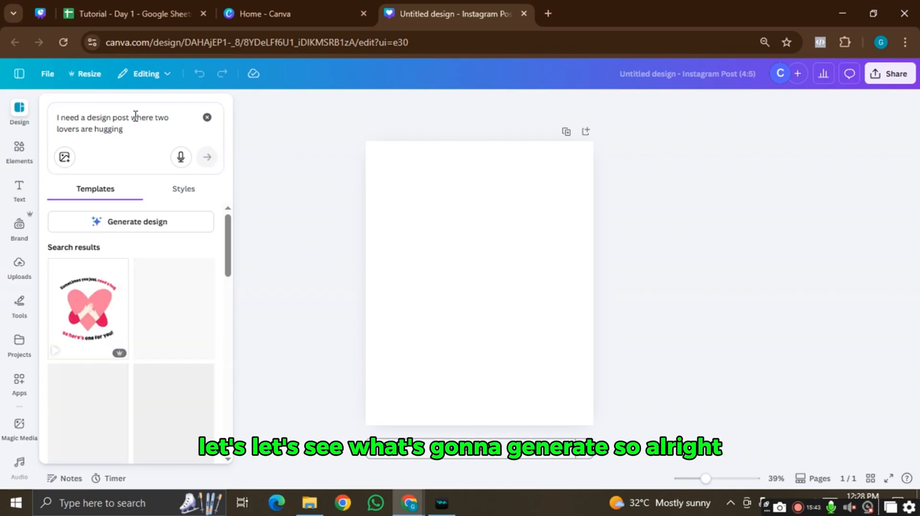
{"action": "left_click", "coordinate": [127, 222]}
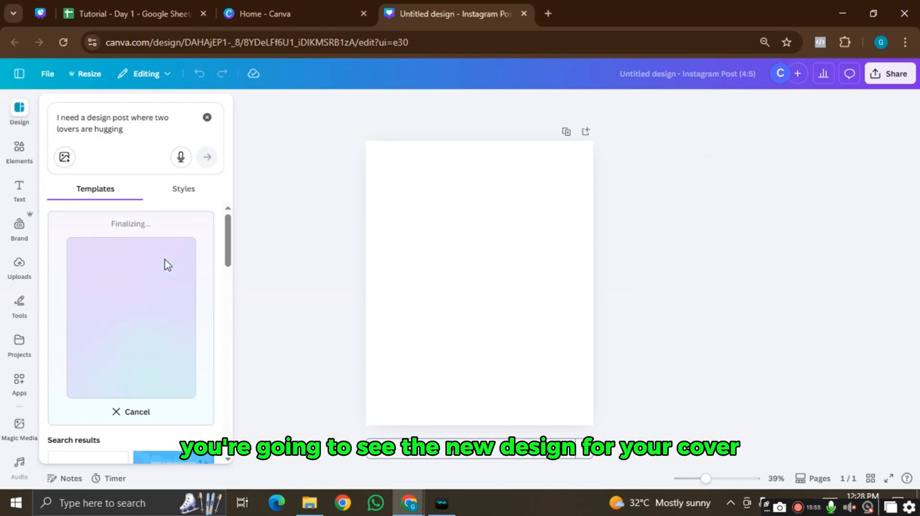
{"action": "scroll", "coordinate": [168, 265], "scroll_direction": "down", "scroll_amount": 2}
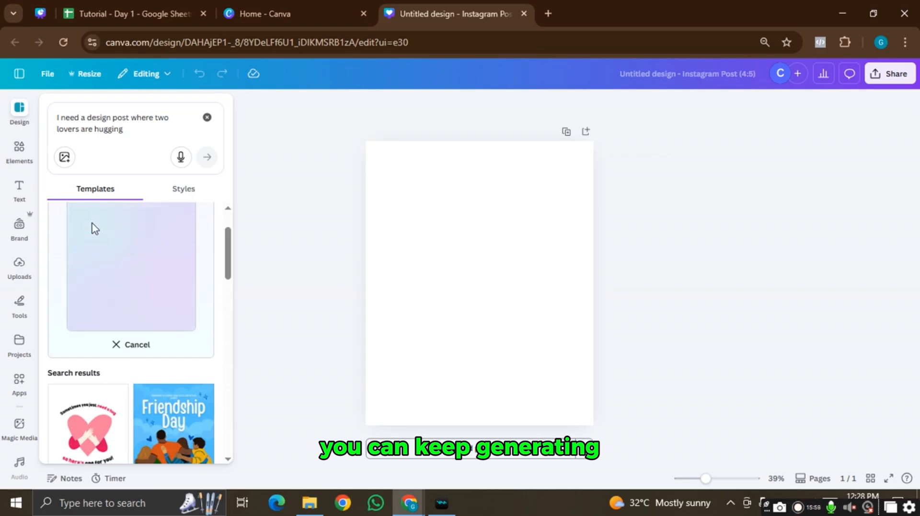
{"action": "scroll", "coordinate": [95, 228], "scroll_direction": "up", "scroll_amount": 2}
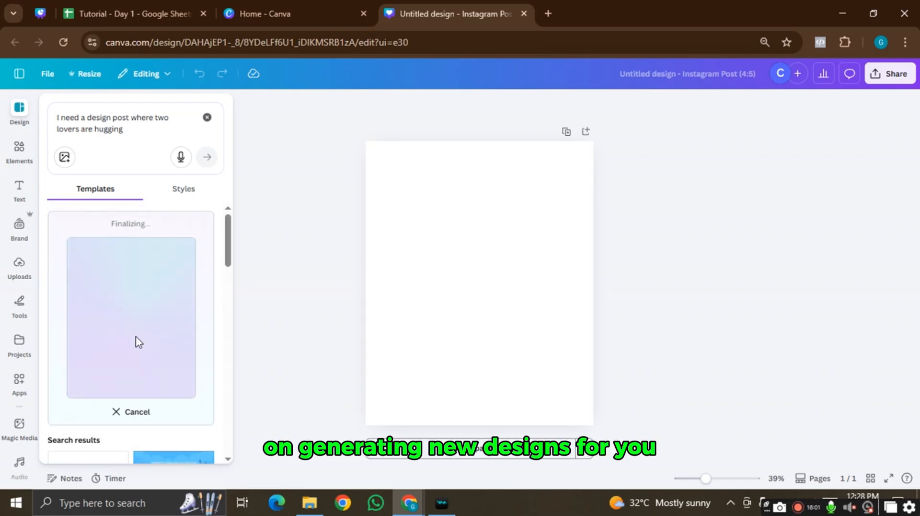
{"action": "scroll", "coordinate": [128, 287], "scroll_direction": "down", "scroll_amount": 6}
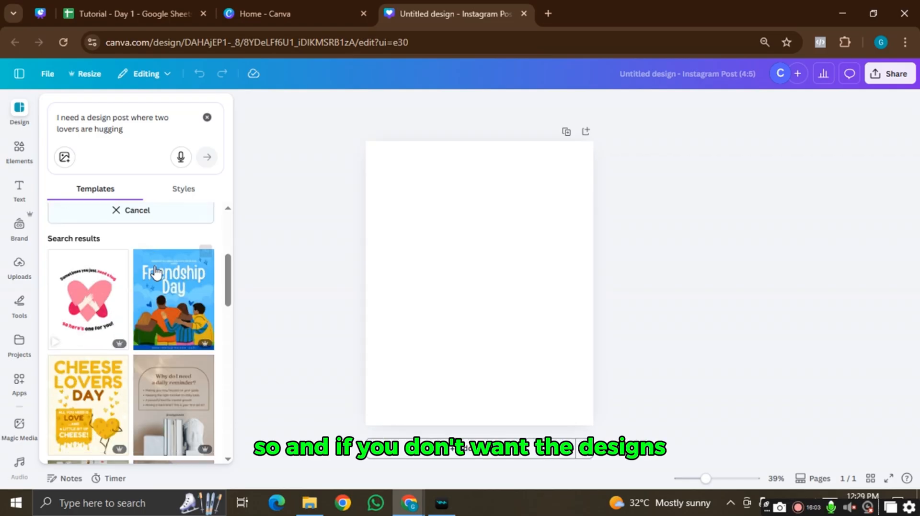
{"action": "scroll", "coordinate": [156, 272], "scroll_direction": "down", "scroll_amount": 10}
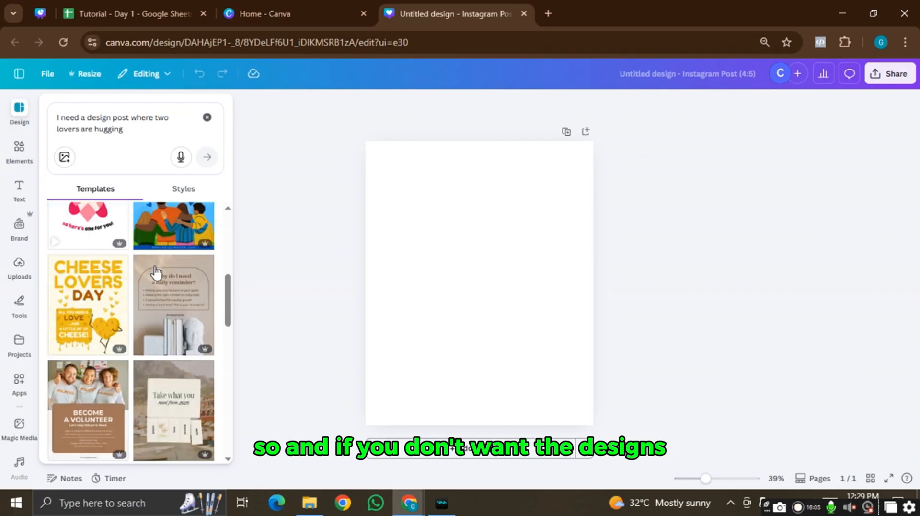
{"action": "scroll", "coordinate": [156, 273], "scroll_direction": "down", "scroll_amount": 4}
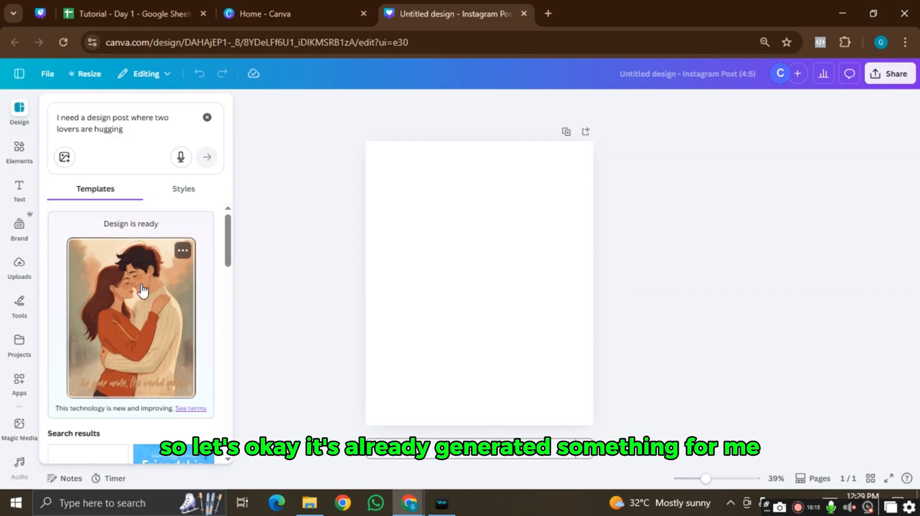
- Apply the hugging-couple design and move its 'In your arms, the world quiets' caption to mid-image
{"action": "left_click", "coordinate": [143, 291]}
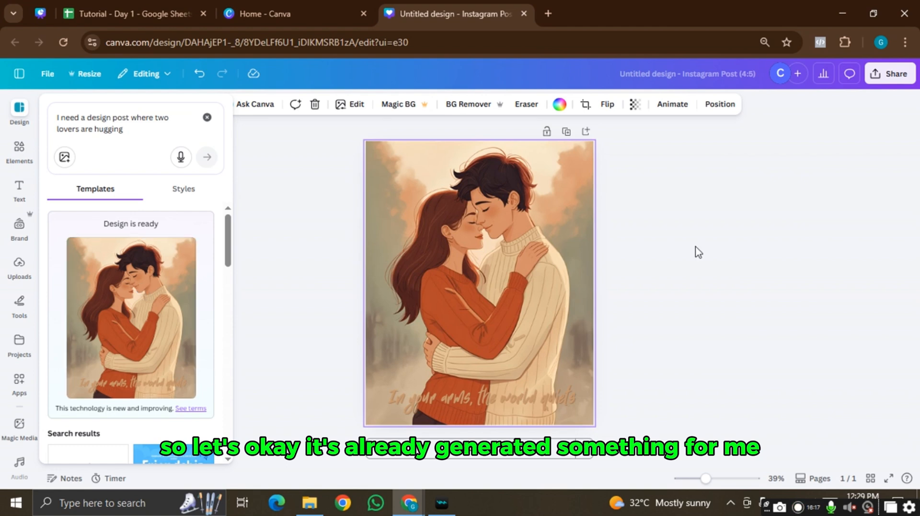
{"action": "left_click", "coordinate": [529, 401]}
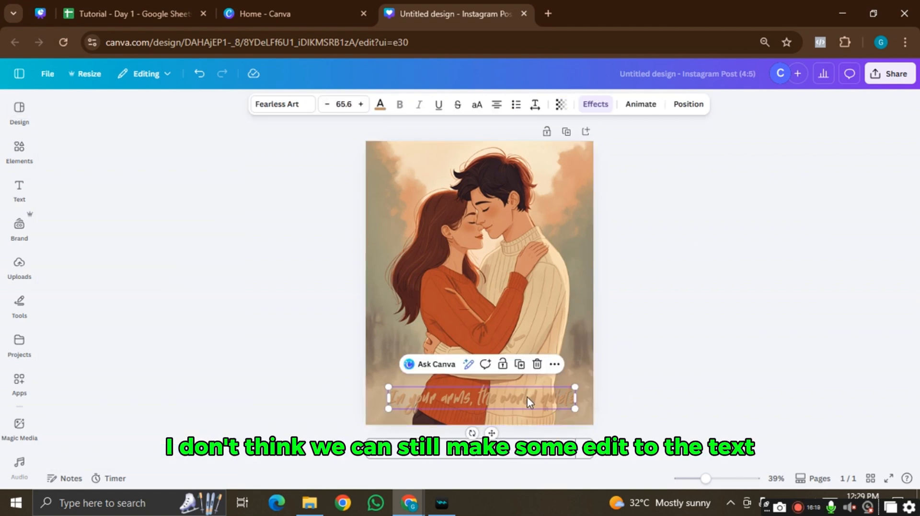
{"action": "left_click_drag", "start_coordinate": [529, 387], "coordinate": [524, 283]}
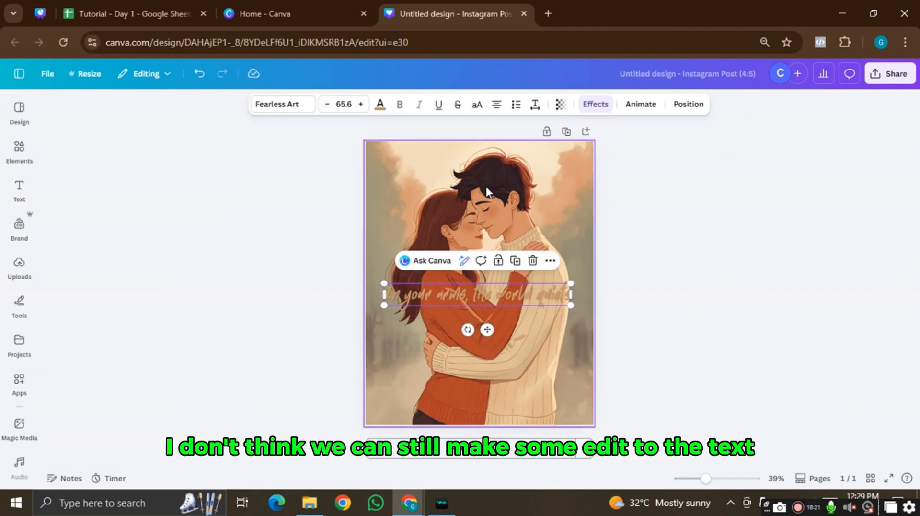
{"action": "left_click", "coordinate": [486, 180]}
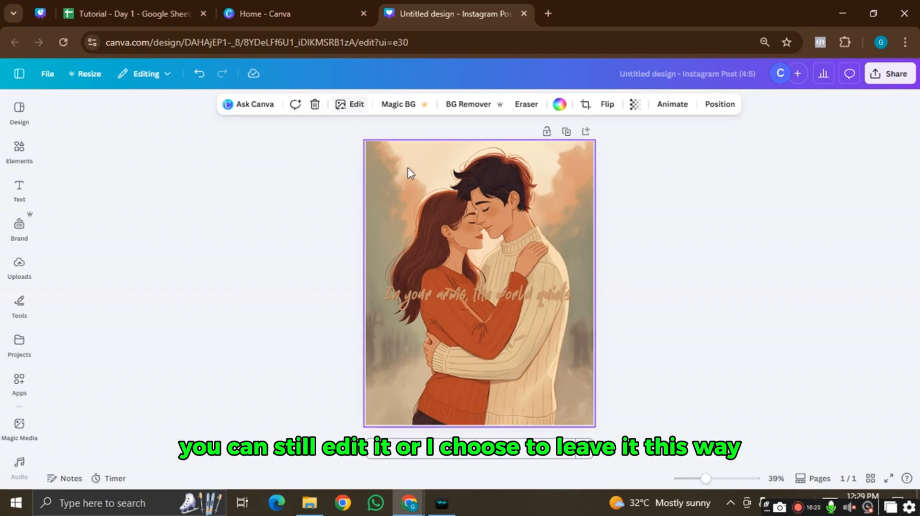
{"action": "left_click", "coordinate": [444, 295]}
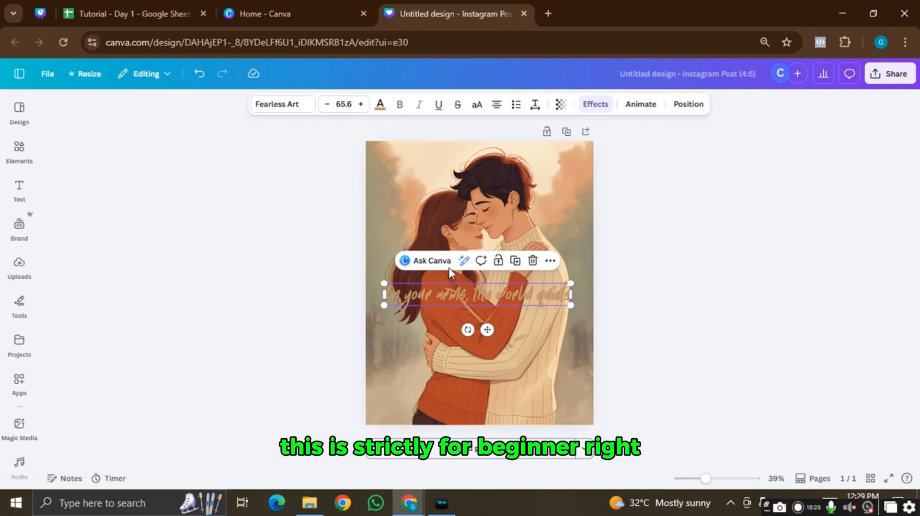
{"action": "left_click", "coordinate": [305, 107]}
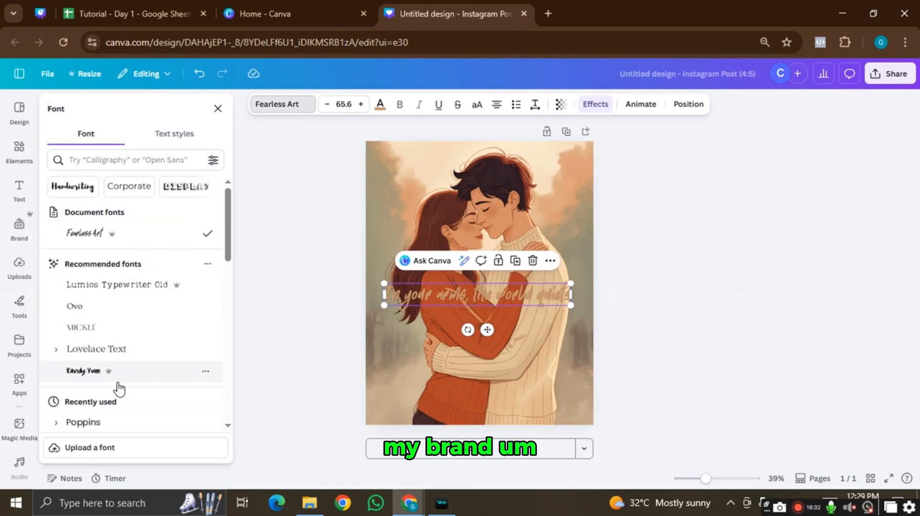
- Change the caption font to Poppins and its colour to the black Brand Kit swatch
{"action": "left_click", "coordinate": [93, 422]}
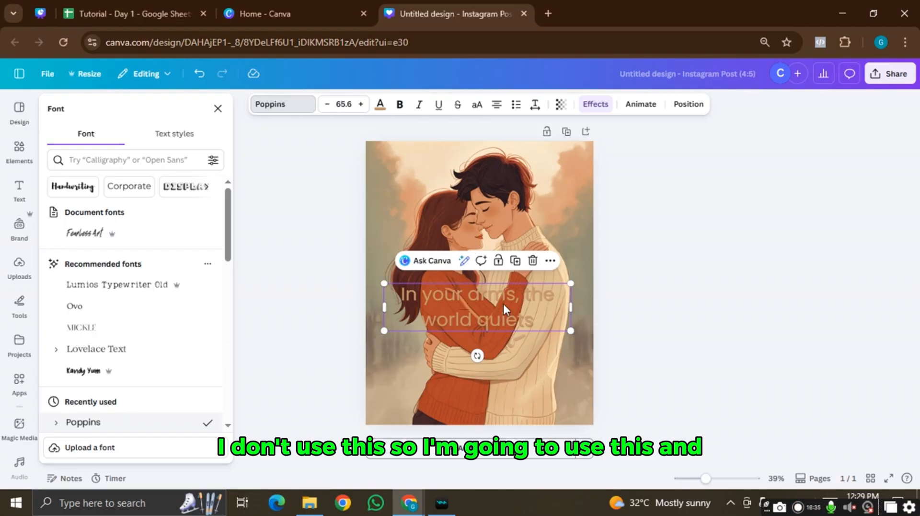
{"action": "left_click", "coordinate": [380, 104]}
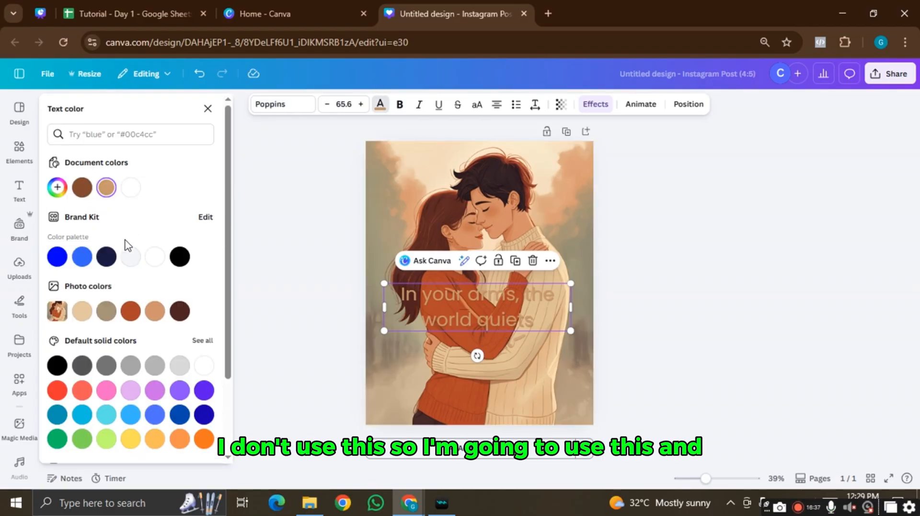
{"action": "left_click", "coordinate": [179, 259]}
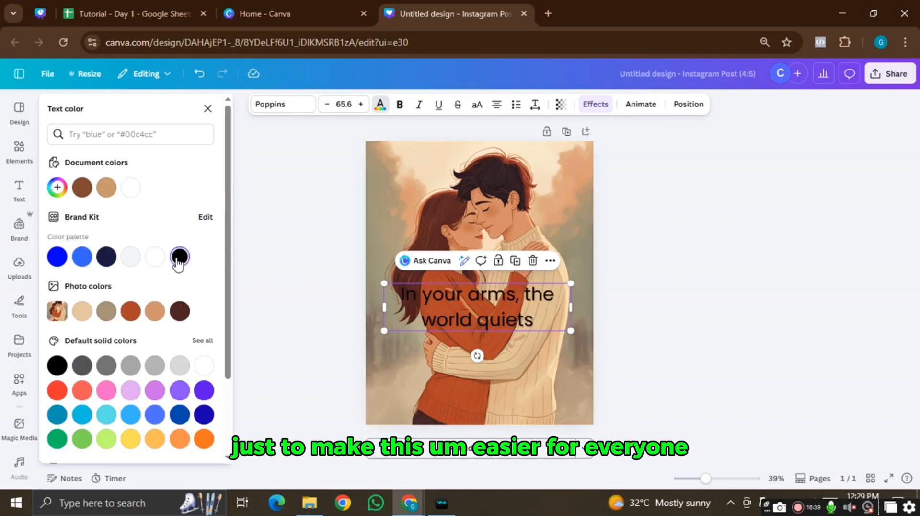
- Add a white Shadow effect to the caption with transparency 86 and blur about 29
{"action": "left_click", "coordinate": [596, 104]}
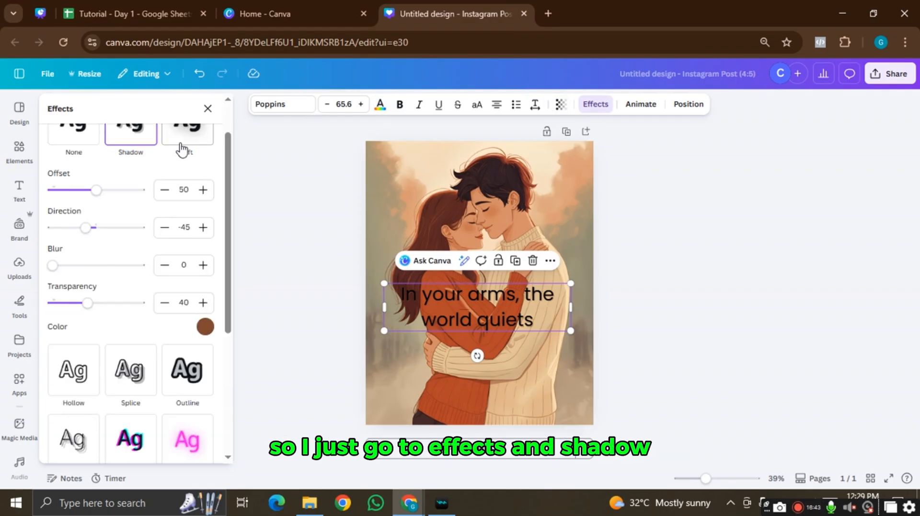
{"action": "scroll", "coordinate": [163, 173], "scroll_direction": "up", "scroll_amount": 2}
{"action": "scroll", "coordinate": [153, 187], "scroll_direction": "down", "scroll_amount": 1}
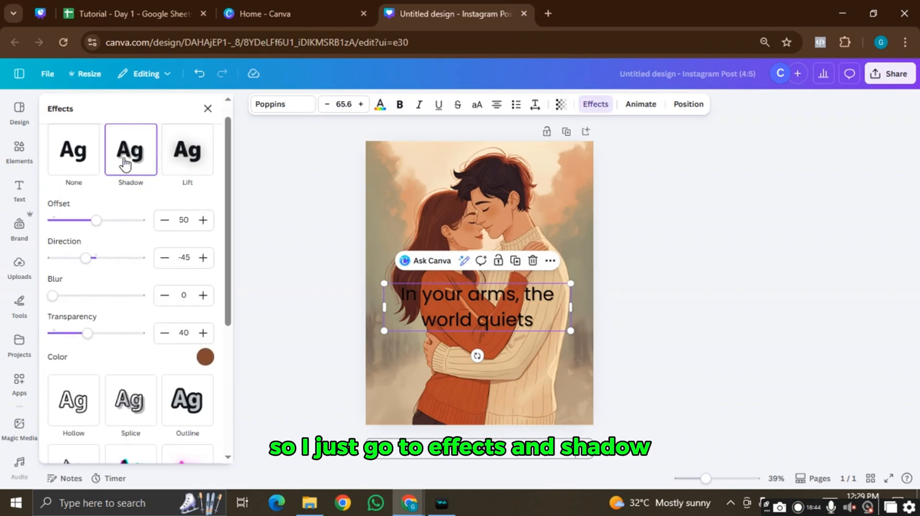
{"action": "left_click", "coordinate": [204, 358]}
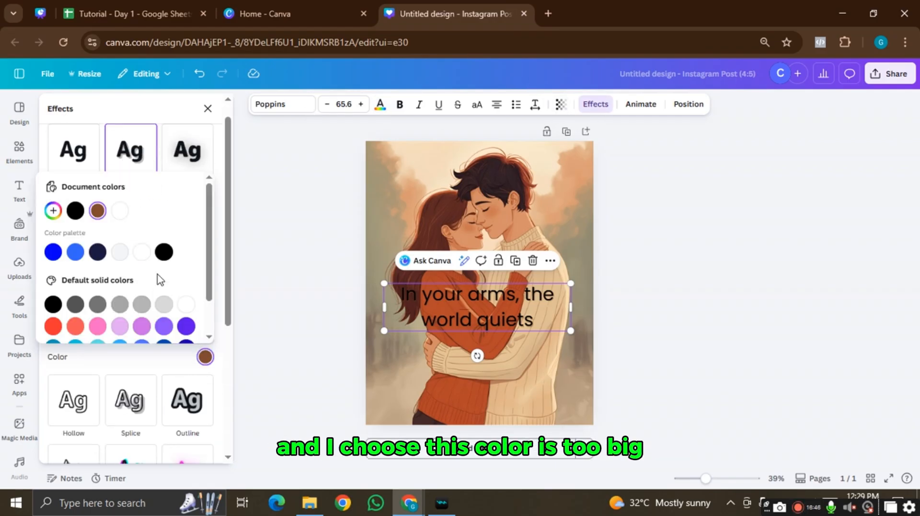
{"action": "left_click", "coordinate": [120, 254]}
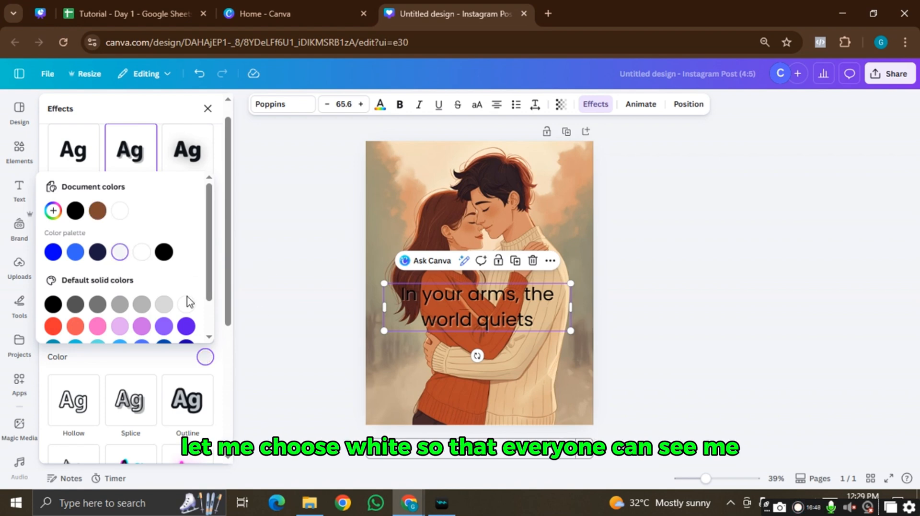
{"action": "left_click", "coordinate": [141, 251]}
{"action": "scroll", "coordinate": [101, 271], "scroll_direction": "down", "scroll_amount": 1}
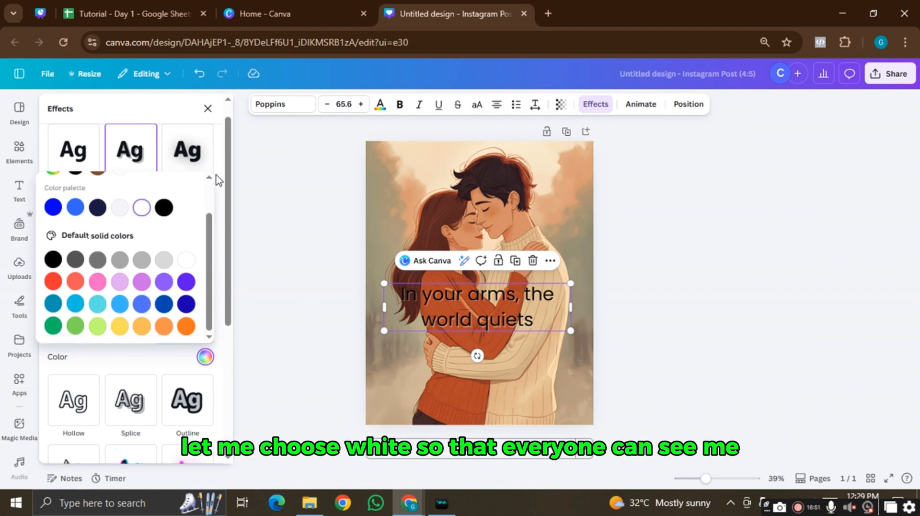
{"action": "left_click", "coordinate": [218, 171]}
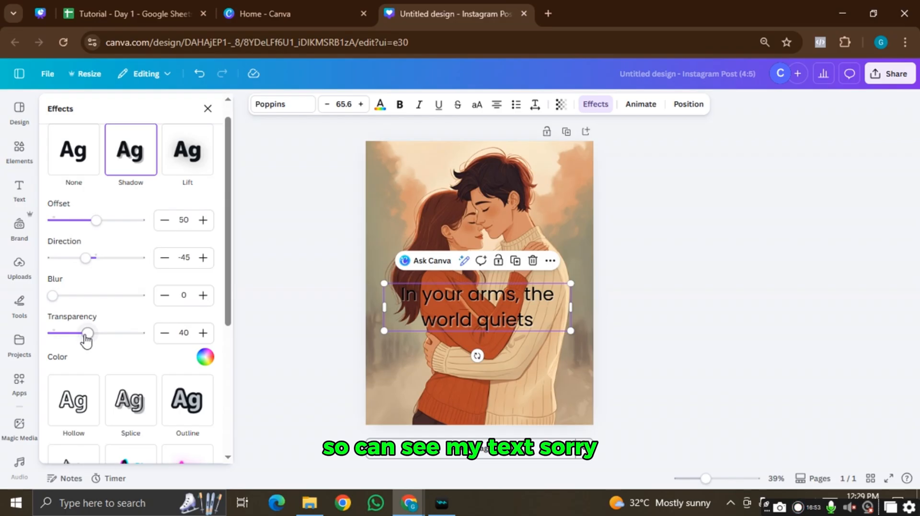
{"action": "left_click_drag", "start_coordinate": [87, 338], "coordinate": [129, 342]}
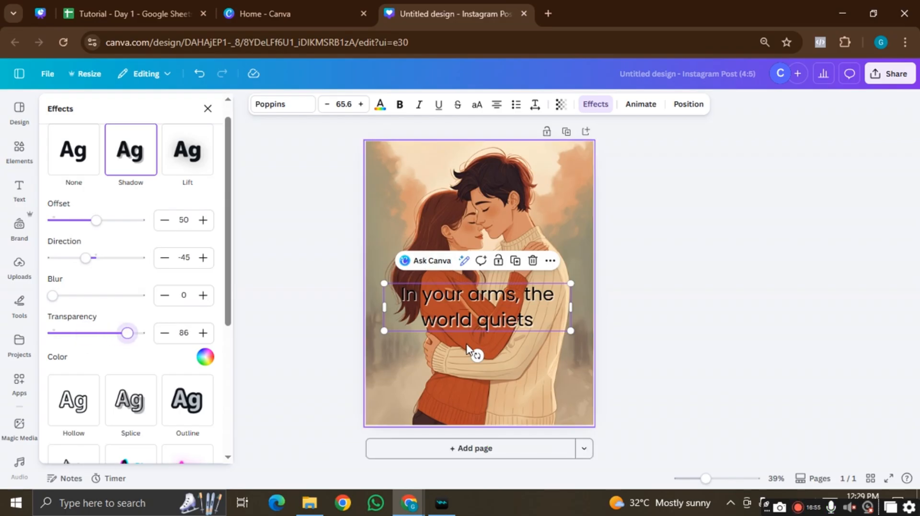
{"action": "left_click_drag", "start_coordinate": [57, 301], "coordinate": [77, 317]}
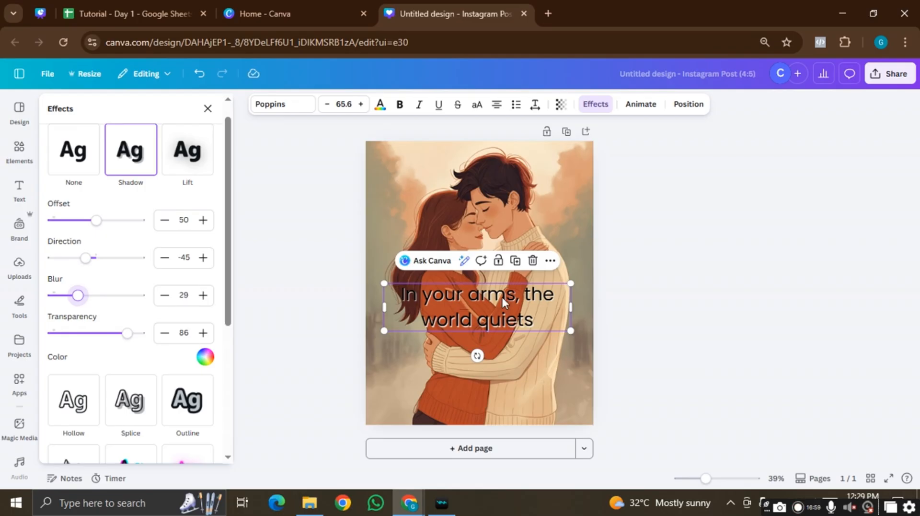
{"action": "left_click", "coordinate": [495, 306]}
{"action": "left_click_drag", "start_coordinate": [496, 302], "coordinate": [432, 295]}
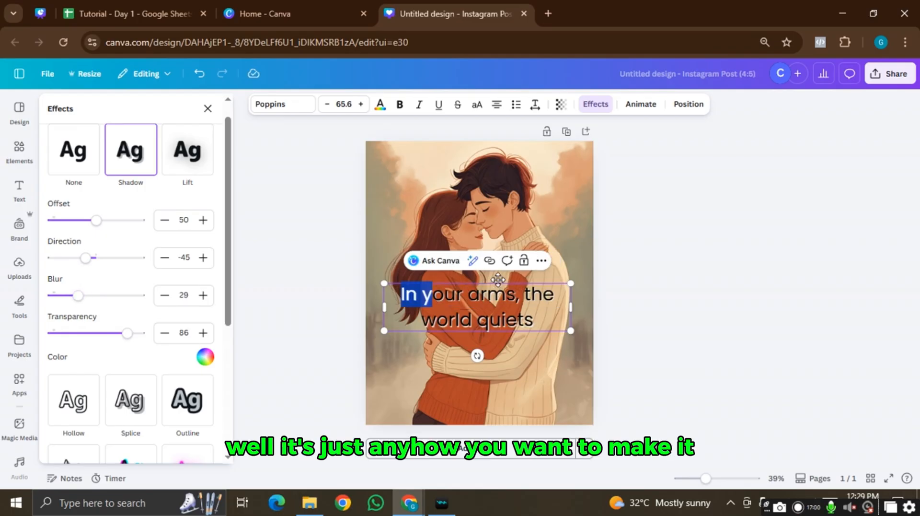
- Select all the caption text and make it bold
{"action": "left_click", "coordinate": [640, 280]}
{"action": "left_click", "coordinate": [757, 298]}
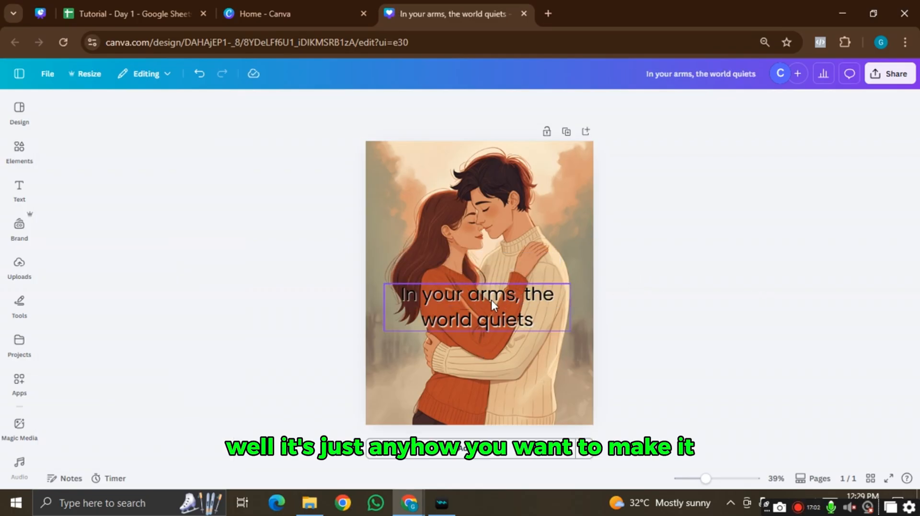
{"action": "left_click", "coordinate": [524, 311]}
{"action": "left_click", "coordinate": [520, 312]}
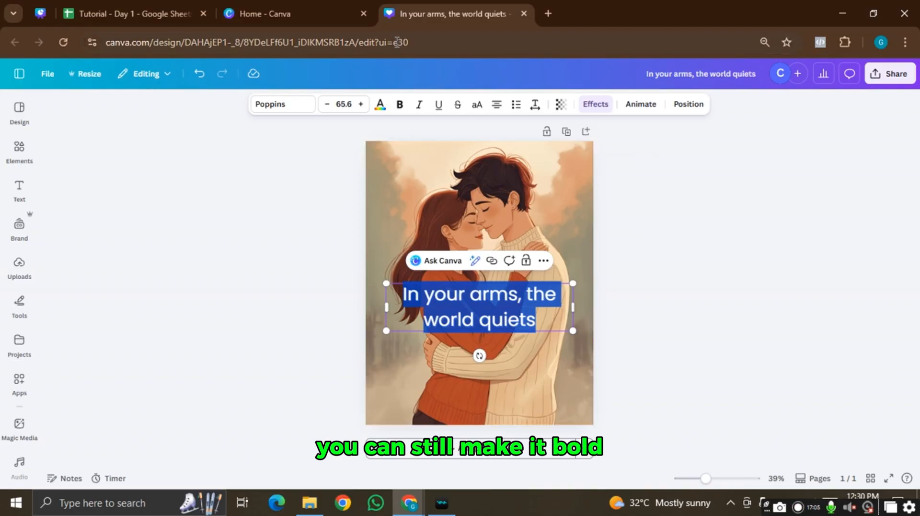
{"action": "left_click", "coordinate": [400, 104]}
{"action": "left_click", "coordinate": [623, 209]}
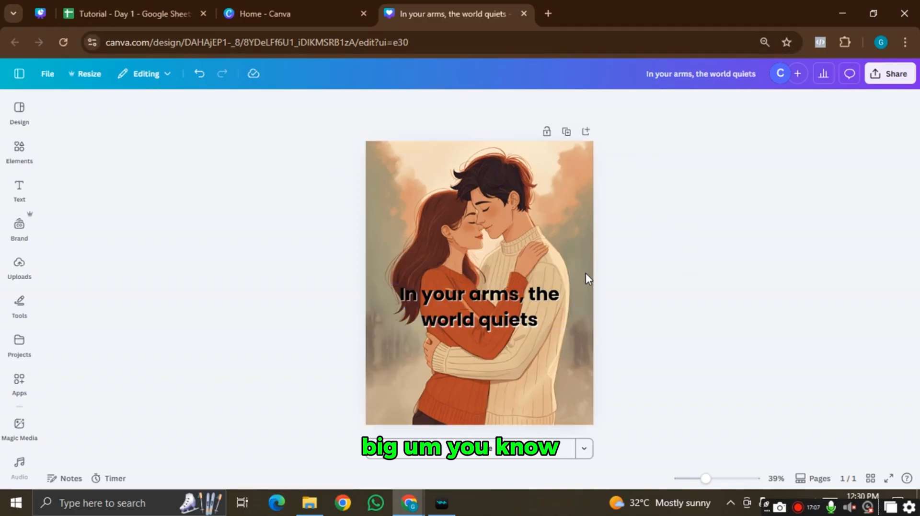
- Move the caption down to the lower part of the hugging-couple image
{"action": "left_click_drag", "start_coordinate": [513, 283], "coordinate": [521, 263]}
{"action": "left_click_drag", "start_coordinate": [516, 266], "coordinate": [516, 346]}
{"action": "left_click", "coordinate": [657, 270]}
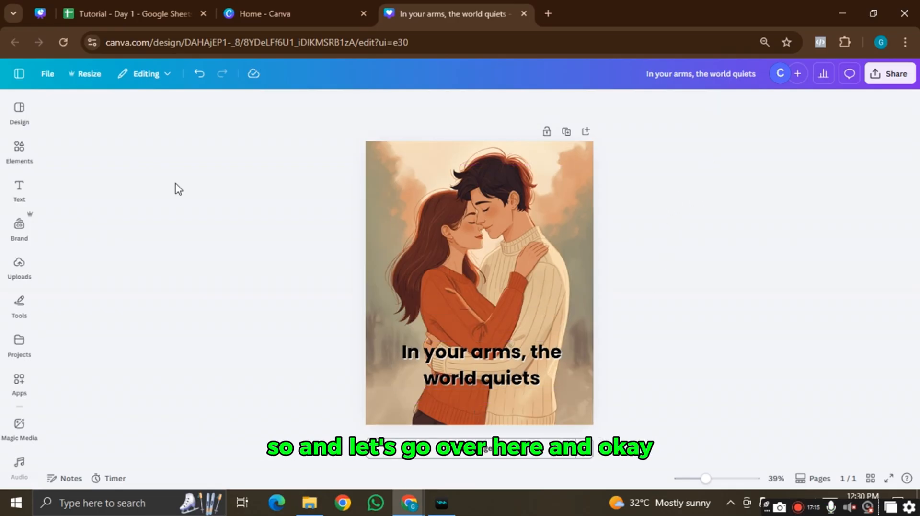
- Browse the Elements, Projects, Design and Audio side panels, then let them close
{"action": "left_click", "coordinate": [19, 151]}
{"action": "scroll", "coordinate": [19, 240], "scroll_direction": "down", "scroll_amount": 2}
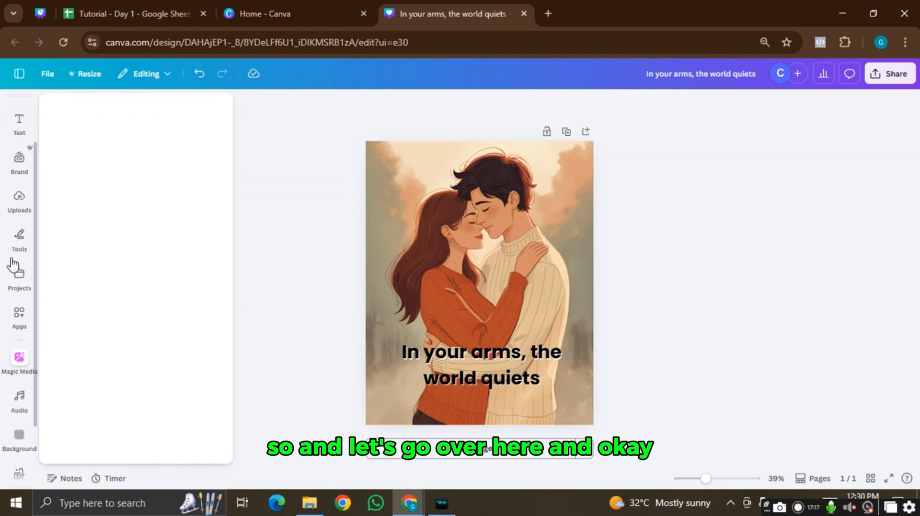
{"action": "left_click", "coordinate": [18, 273]}
{"action": "scroll", "coordinate": [15, 225], "scroll_direction": "up", "scroll_amount": 2}
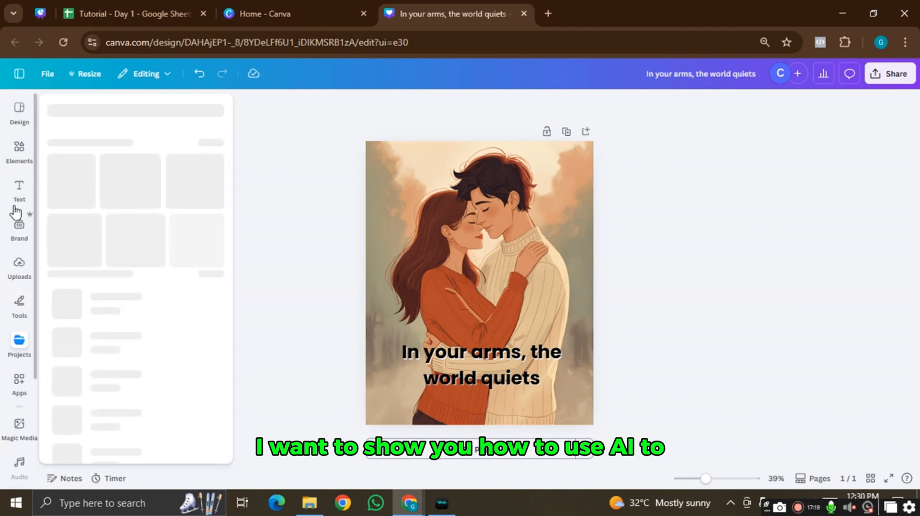
{"action": "left_click", "coordinate": [19, 150]}
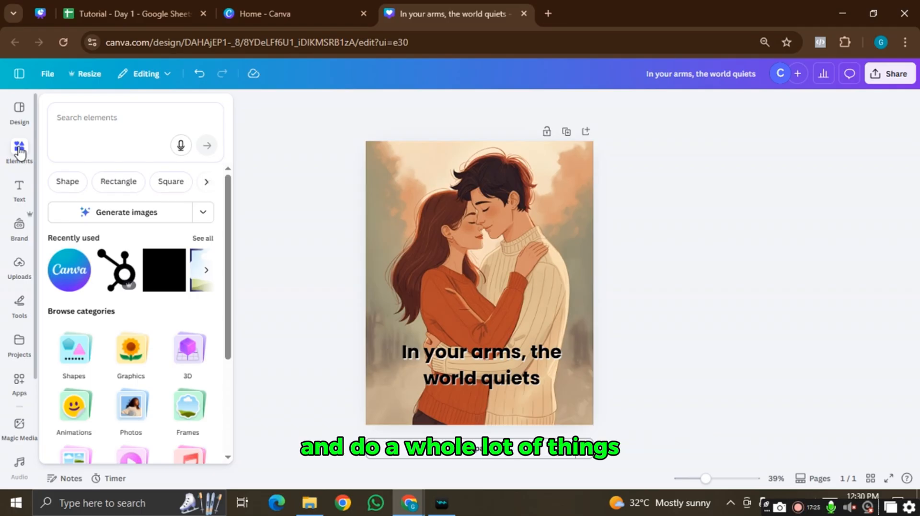
{"action": "left_click", "coordinate": [19, 115]}
{"action": "left_click", "coordinate": [12, 116]}
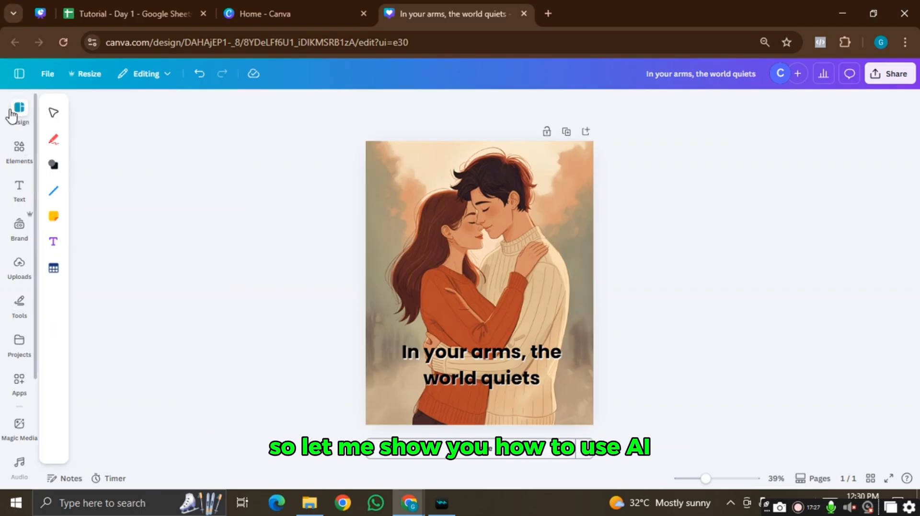
{"action": "left_click", "coordinate": [12, 115]}
{"action": "scroll", "coordinate": [21, 312], "scroll_direction": "down", "scroll_amount": 3}
{"action": "left_click", "coordinate": [20, 314]}
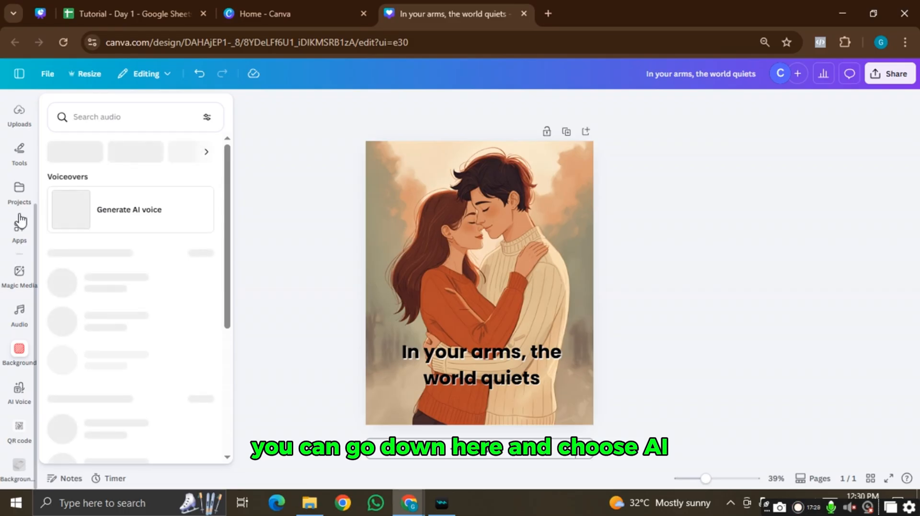
{"action": "scroll", "coordinate": [22, 341], "scroll_direction": "up", "scroll_amount": 3}
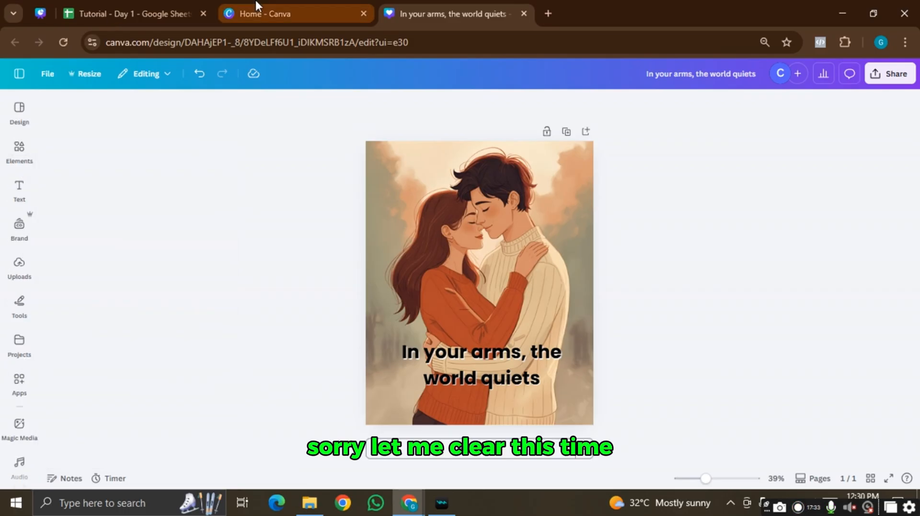
- Close the quote design tab, dismiss the Create a design window, and go to Canva AI
{"action": "left_click", "coordinate": [524, 14]}
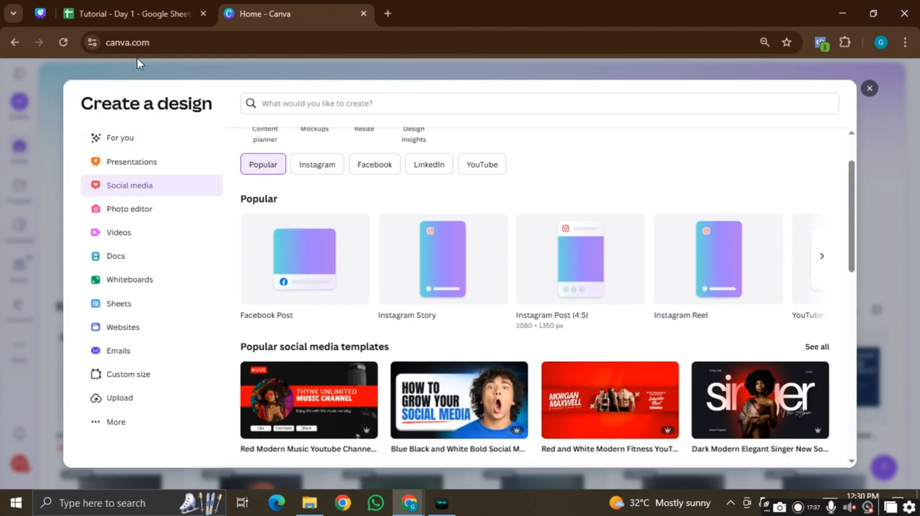
{"action": "left_click", "coordinate": [869, 89]}
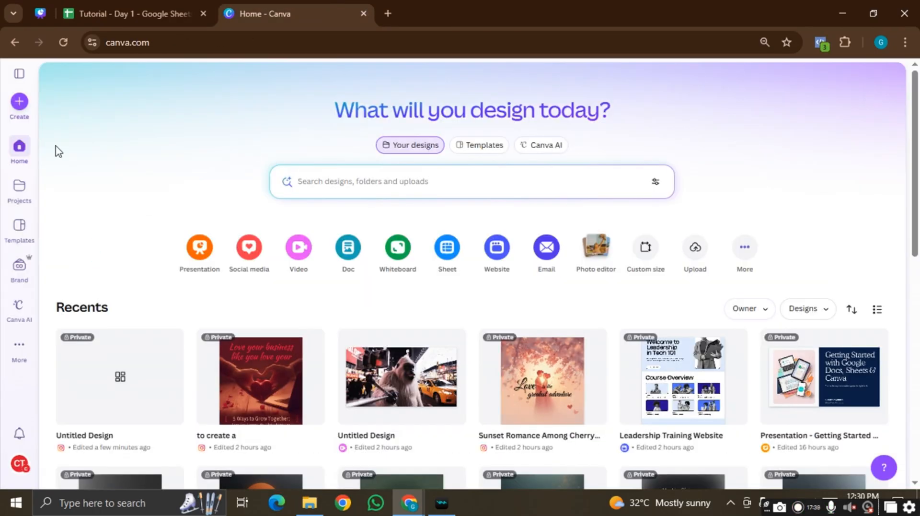
{"action": "left_click", "coordinate": [19, 307]}
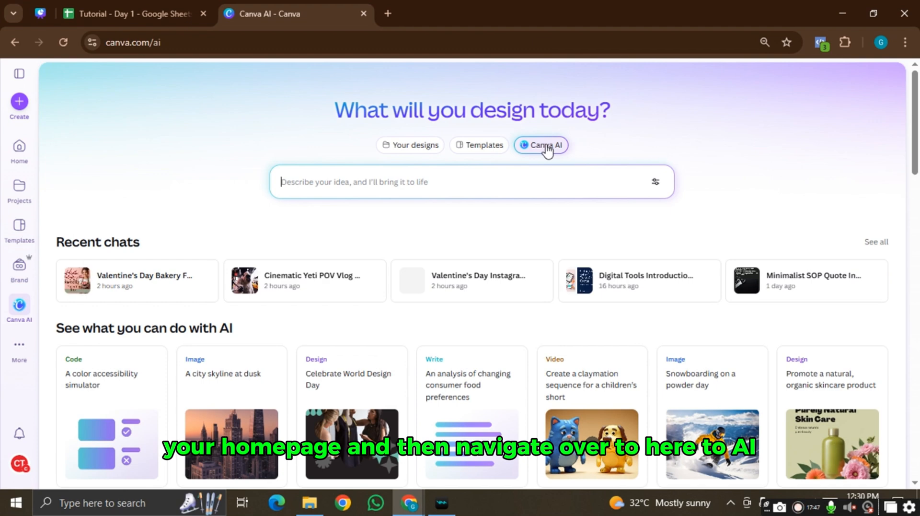
- Set Canva AI to generate a Design in Social media with the Instagram Post format
{"action": "left_click", "coordinate": [454, 186]}
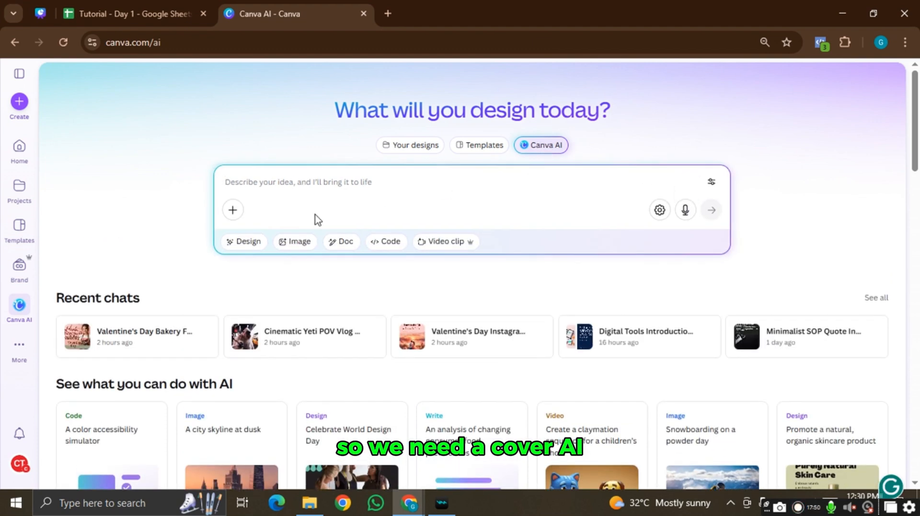
{"action": "left_click", "coordinate": [237, 244]}
{"action": "left_click", "coordinate": [320, 241]}
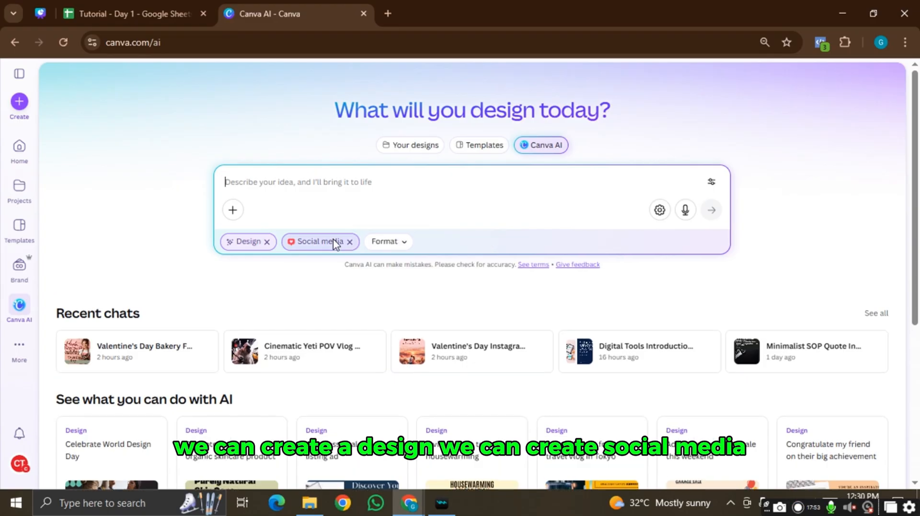
{"action": "left_click", "coordinate": [349, 242]}
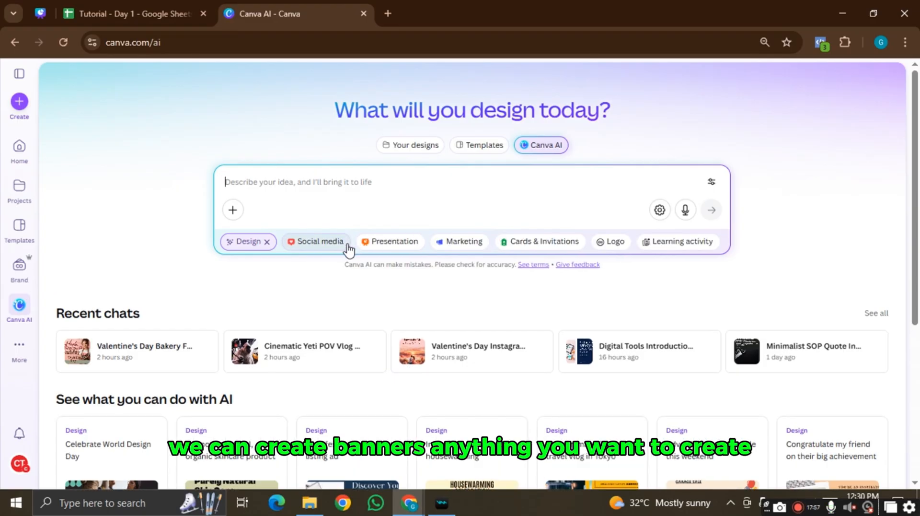
{"action": "left_click", "coordinate": [331, 244]}
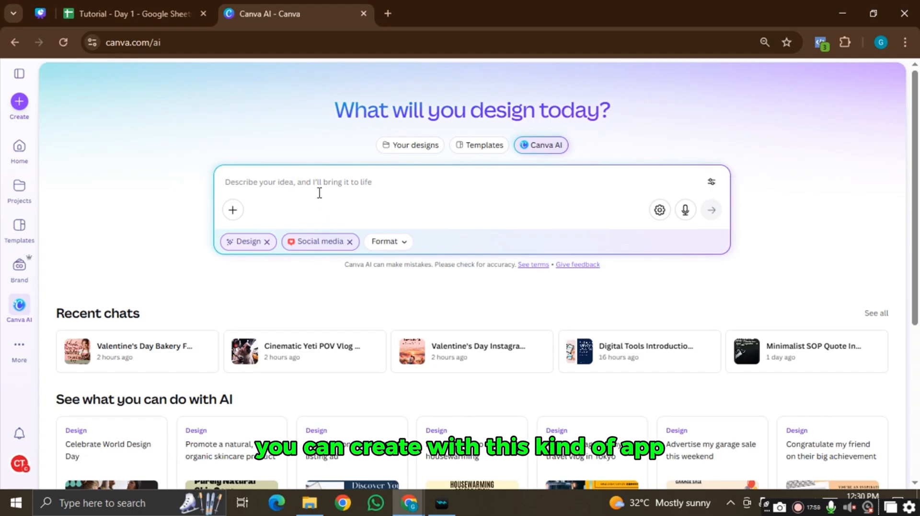
{"action": "left_click", "coordinate": [394, 244]}
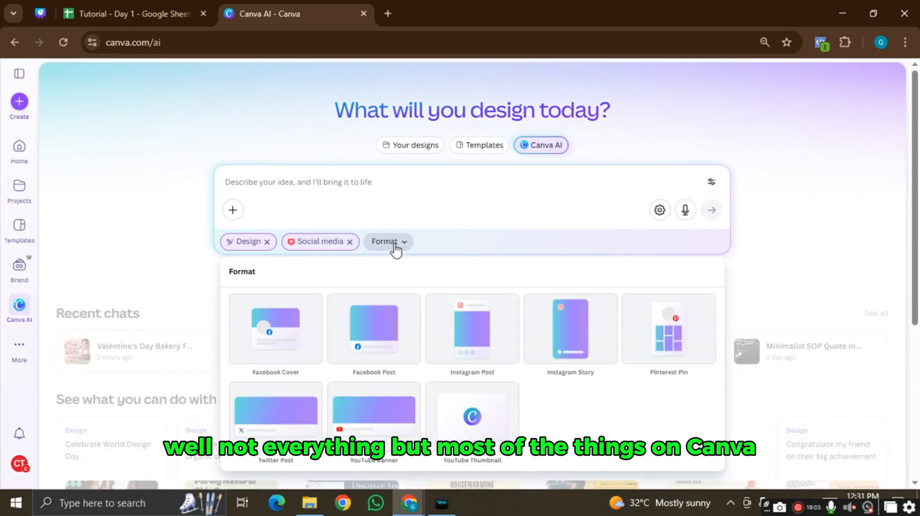
{"action": "left_click", "coordinate": [468, 355]}
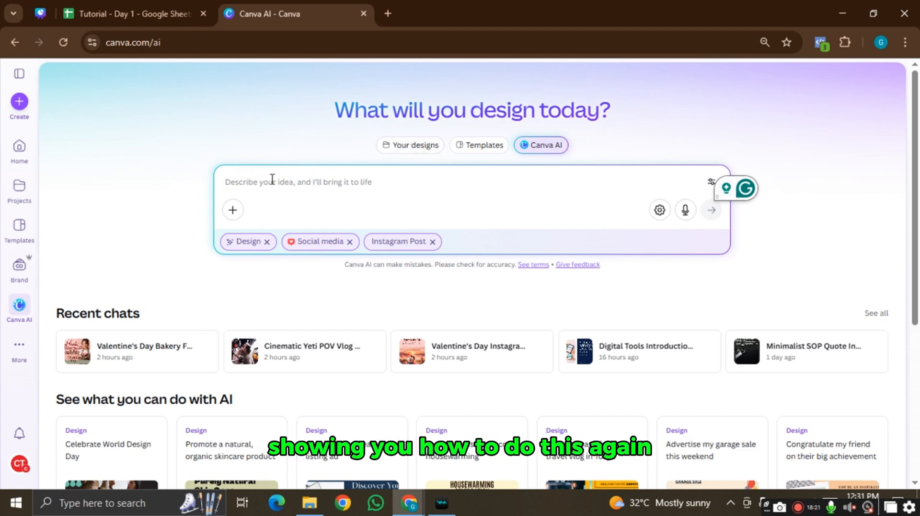
- Clear the design filters, switch to Video clip generation, and show the More tools list
{"action": "left_click", "coordinate": [267, 242]}
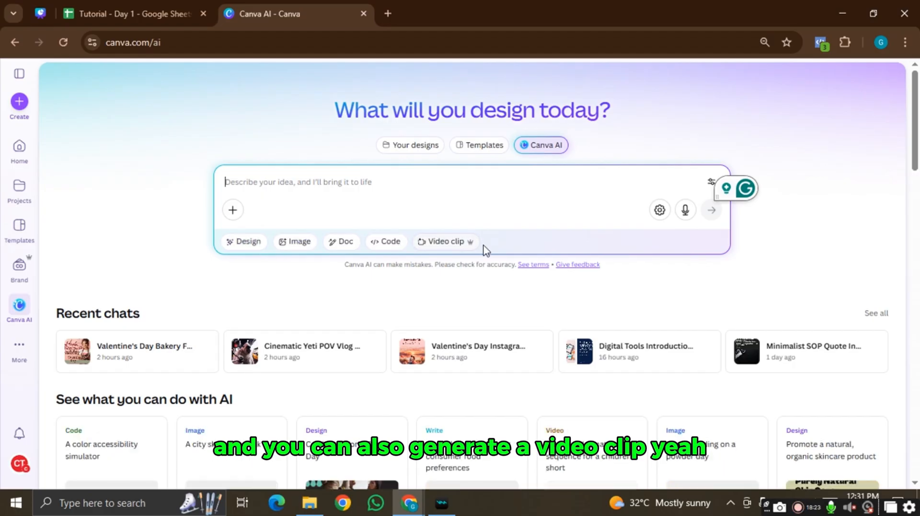
{"action": "left_click", "coordinate": [455, 247]}
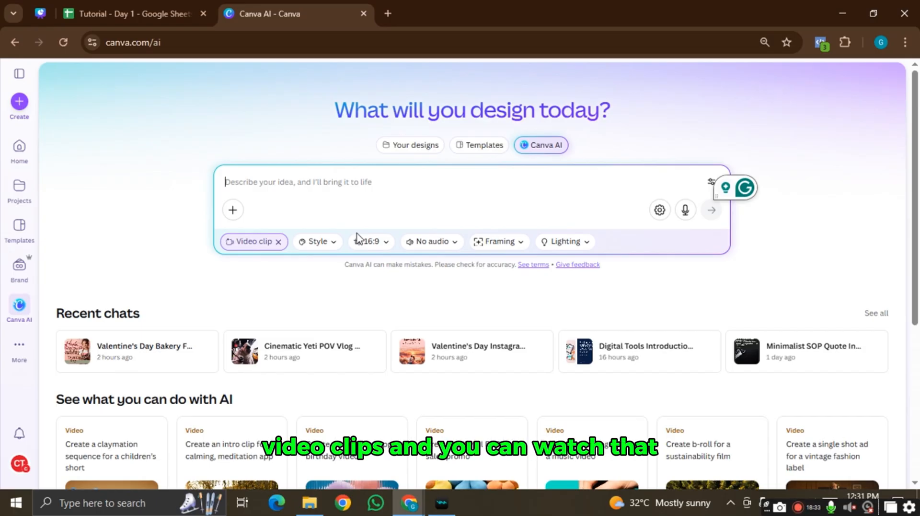
{"action": "left_click", "coordinate": [20, 353]}
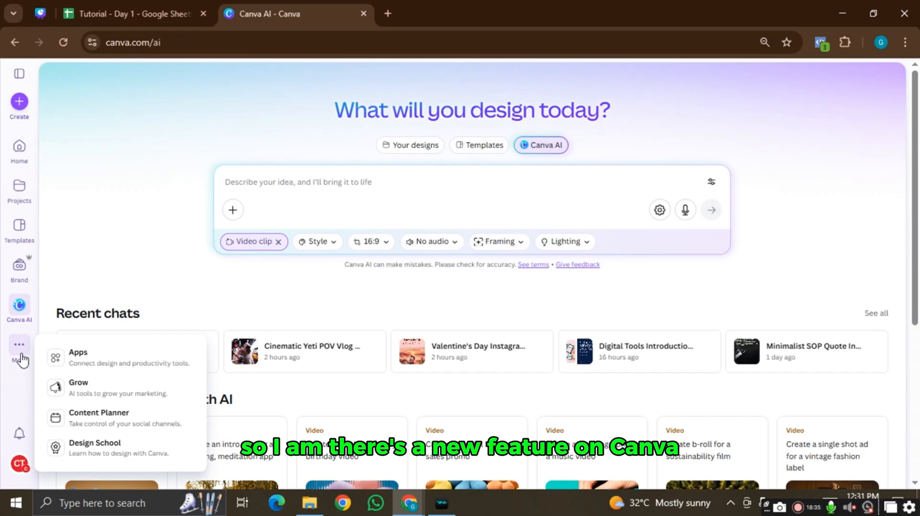
- Open the Content Planner and add a new post for Saturday, Feb 7
{"action": "left_click", "coordinate": [107, 415]}
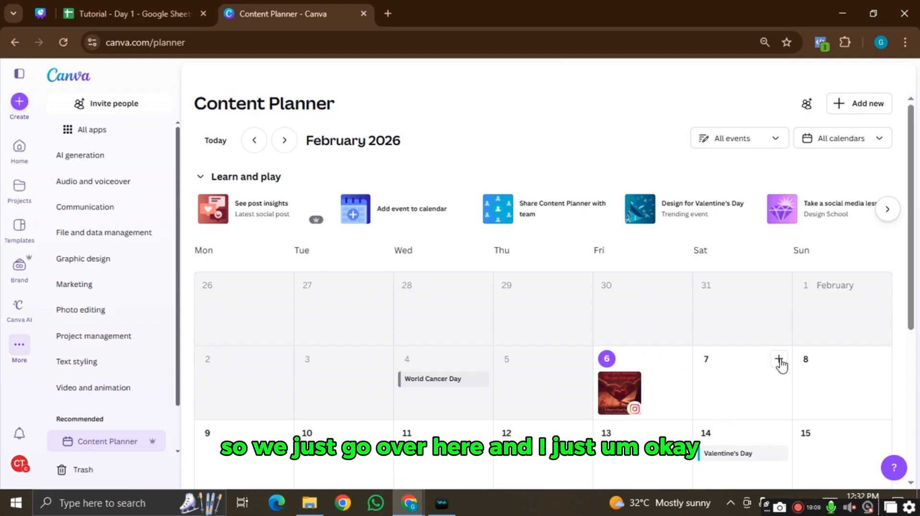
{"action": "left_click", "coordinate": [780, 359]}
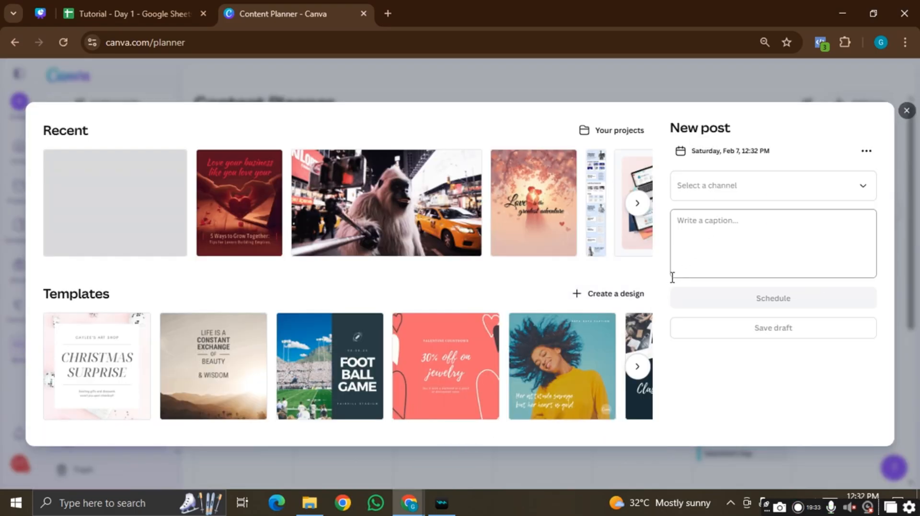
- Create a blank Instagram Post (4:5) design from the New post dialog
{"action": "left_click", "coordinate": [616, 297]}
{"action": "left_click", "coordinate": [629, 314]}
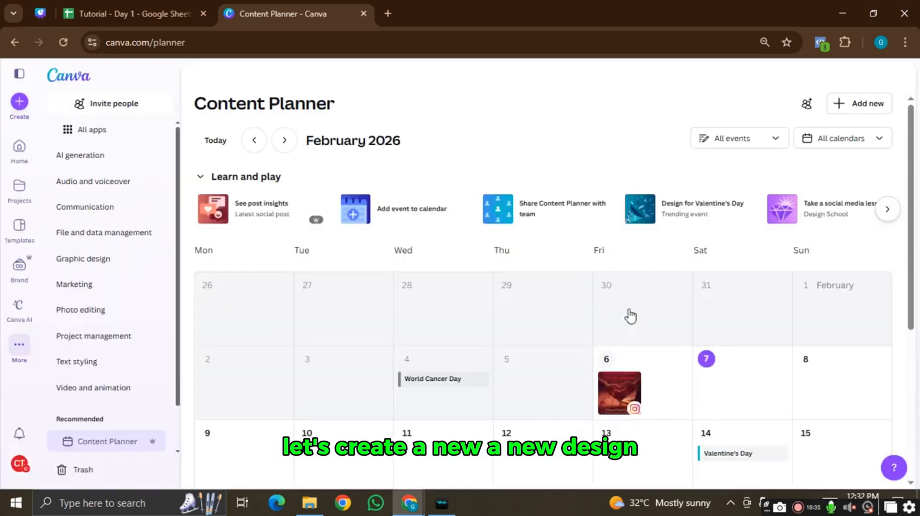
{"action": "left_click", "coordinate": [630, 314]}
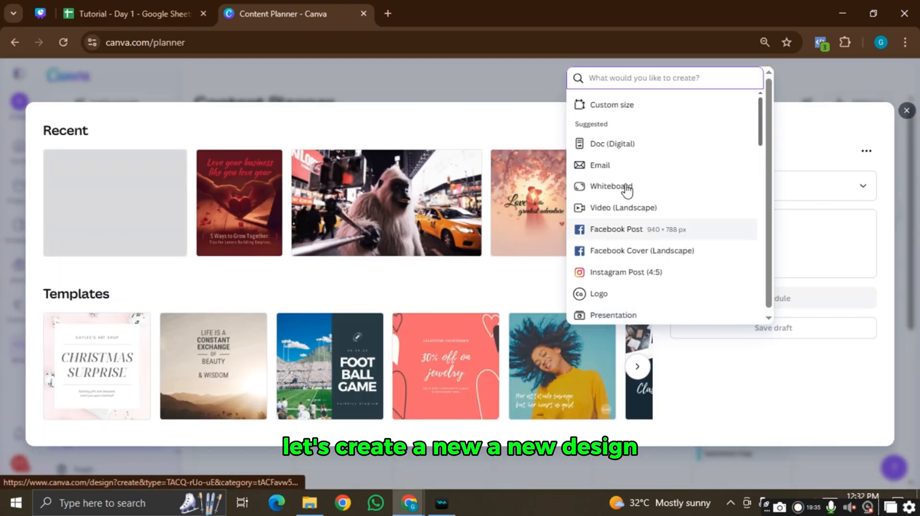
{"action": "left_click", "coordinate": [648, 273]}
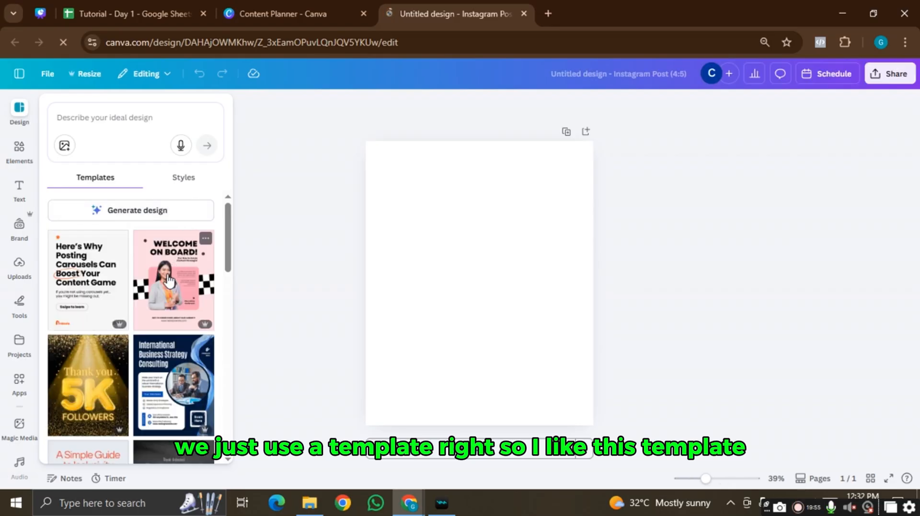
- Scroll the Templates panel and drag the Build a Business That Works template onto the blank page
{"action": "scroll", "coordinate": [168, 280], "scroll_direction": "down", "scroll_amount": 3}
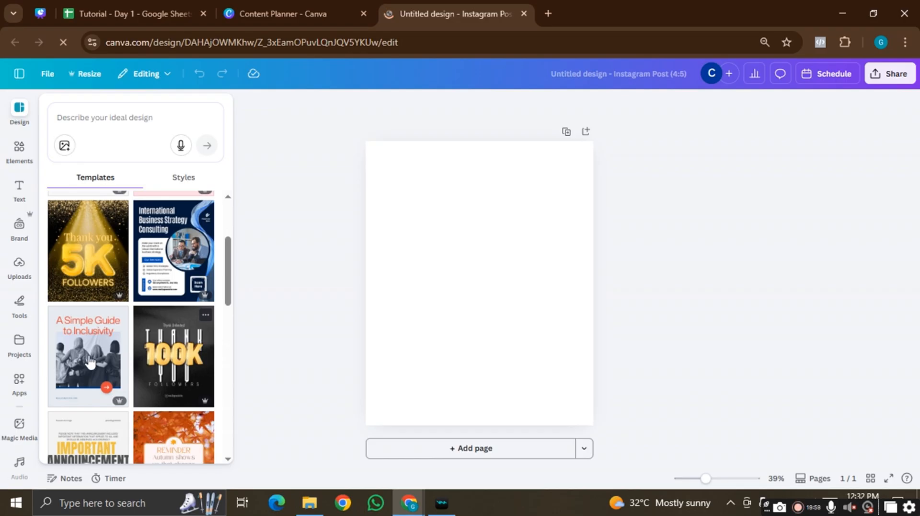
{"action": "scroll", "coordinate": [94, 362], "scroll_direction": "down", "scroll_amount": 4}
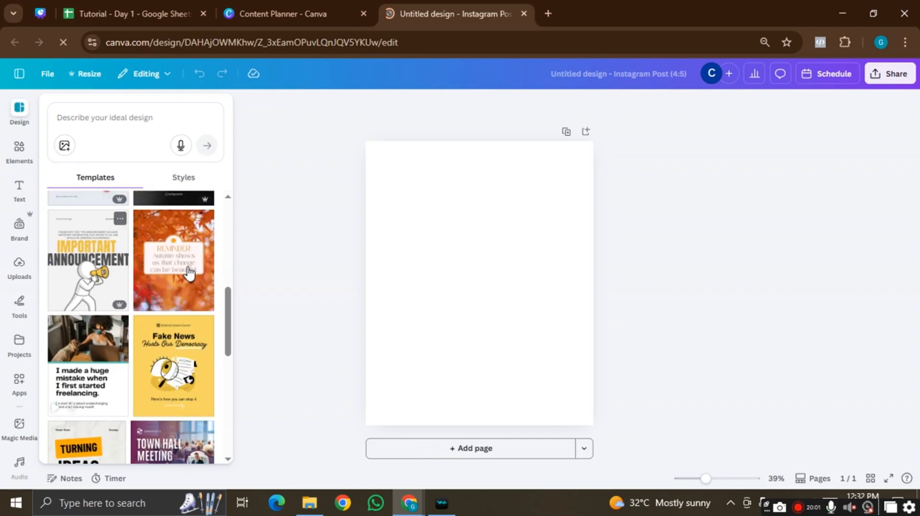
{"action": "scroll", "coordinate": [105, 376], "scroll_direction": "down", "scroll_amount": 1}
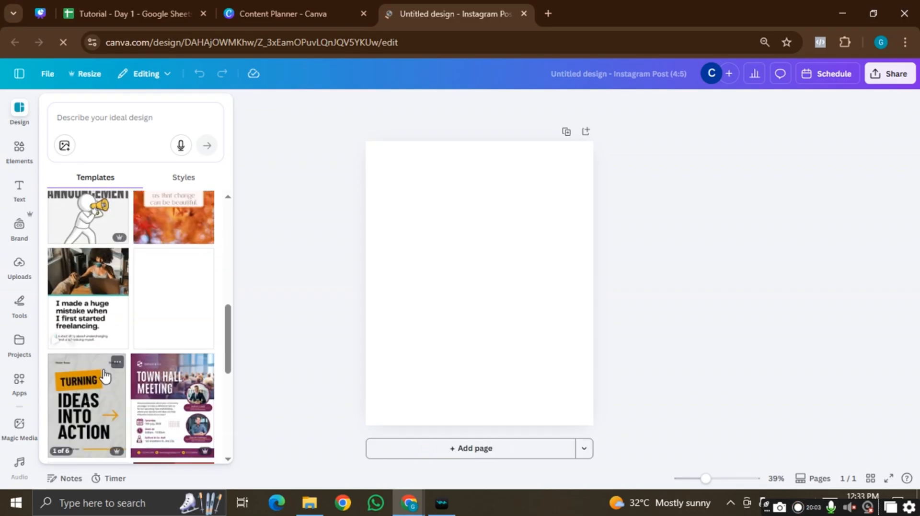
{"action": "scroll", "coordinate": [105, 377], "scroll_direction": "down", "scroll_amount": 1}
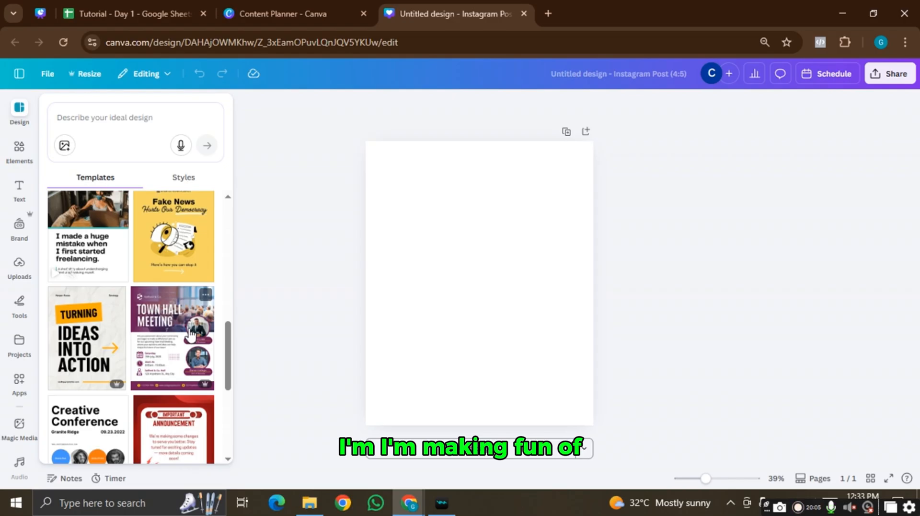
{"action": "scroll", "coordinate": [191, 331], "scroll_direction": "down", "scroll_amount": 2}
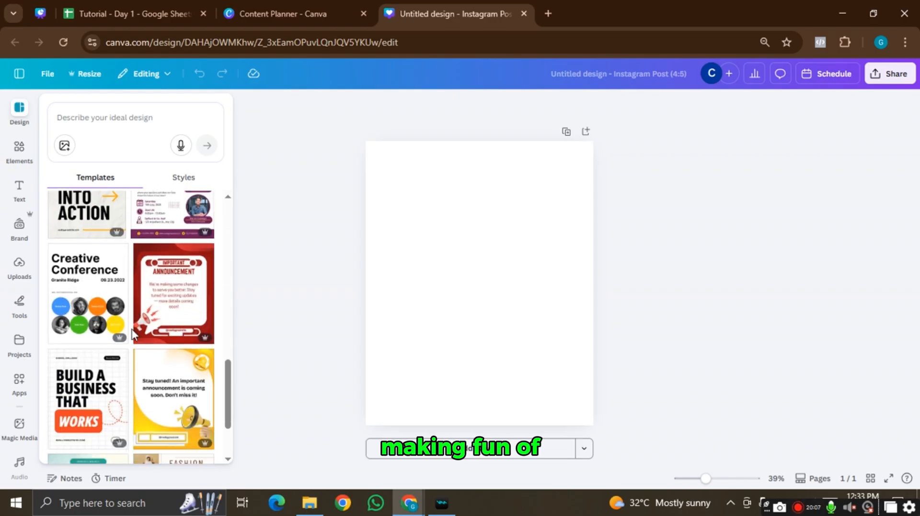
{"action": "scroll", "coordinate": [134, 334], "scroll_direction": "down", "scroll_amount": 1}
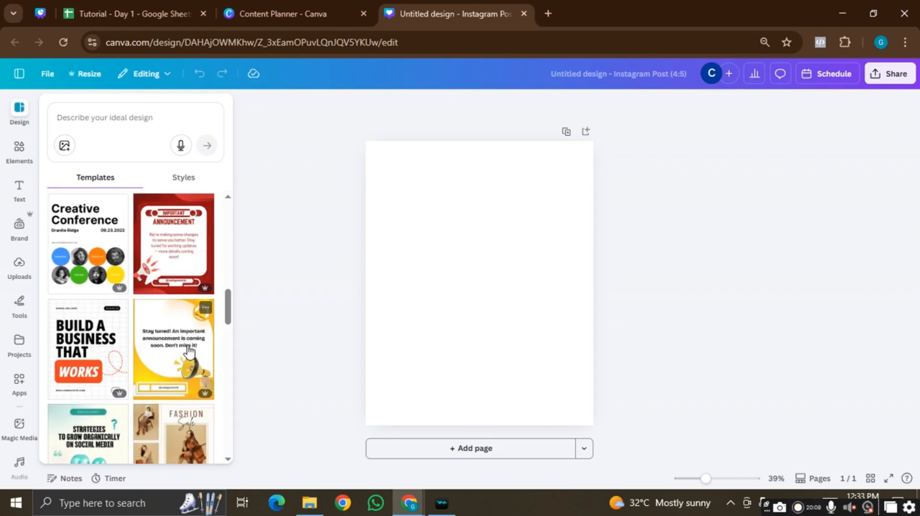
{"action": "scroll", "coordinate": [190, 352], "scroll_direction": "down", "scroll_amount": 2}
{"action": "scroll", "coordinate": [189, 352], "scroll_direction": "down", "scroll_amount": 2}
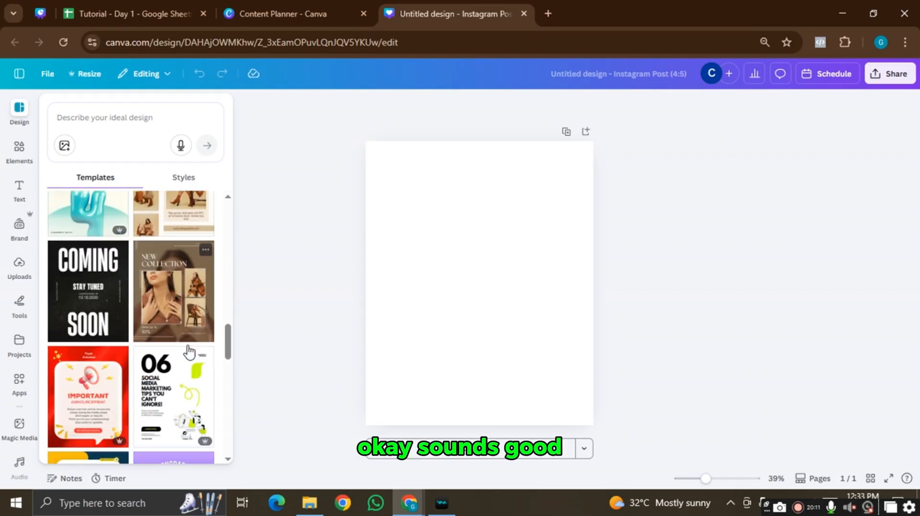
{"action": "scroll", "coordinate": [194, 303], "scroll_direction": "up", "scroll_amount": 3}
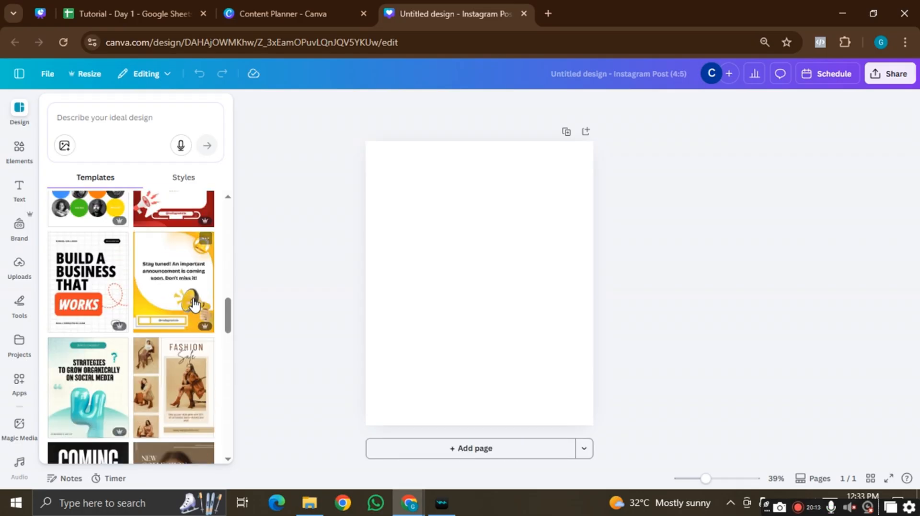
{"action": "left_click_drag", "start_coordinate": [62, 322], "coordinate": [512, 260]}
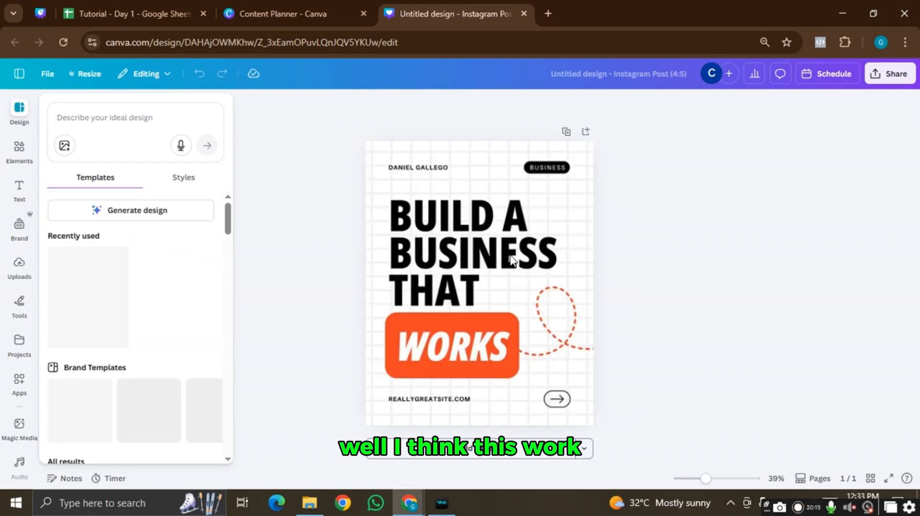
- Close the Templates panel and replace the sample name at the top with the user's own name
{"action": "left_click", "coordinate": [630, 243]}
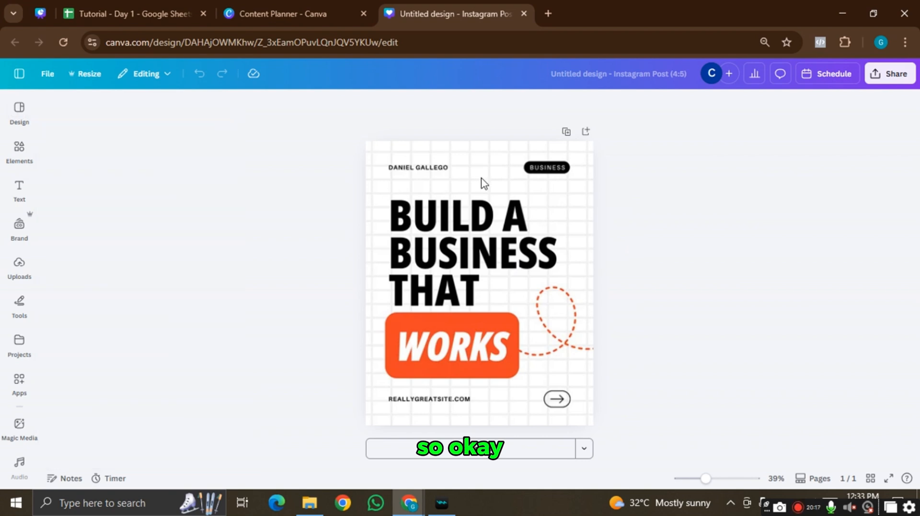
{"action": "left_click", "coordinate": [431, 168]}
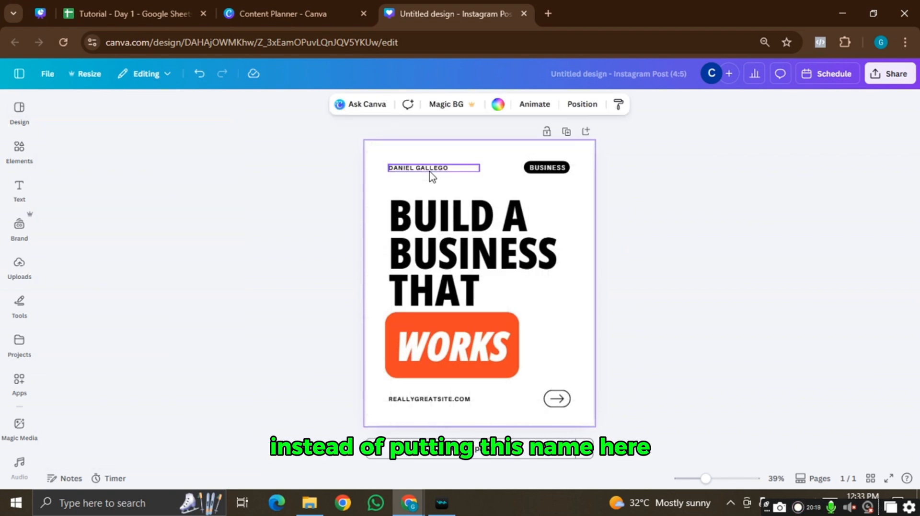
{"action": "left_click", "coordinate": [429, 171]}
{"action": "left_click", "coordinate": [429, 170]}
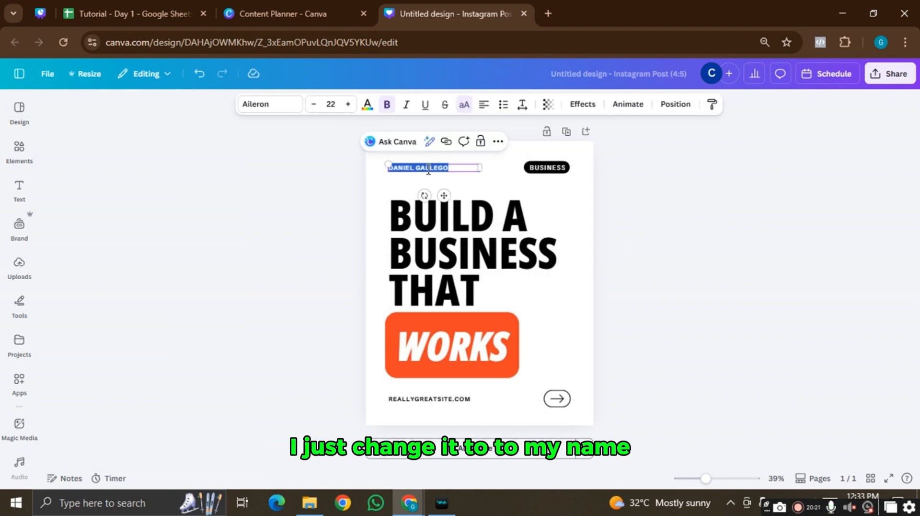
{"action": "type", "text": "GILBERT"}
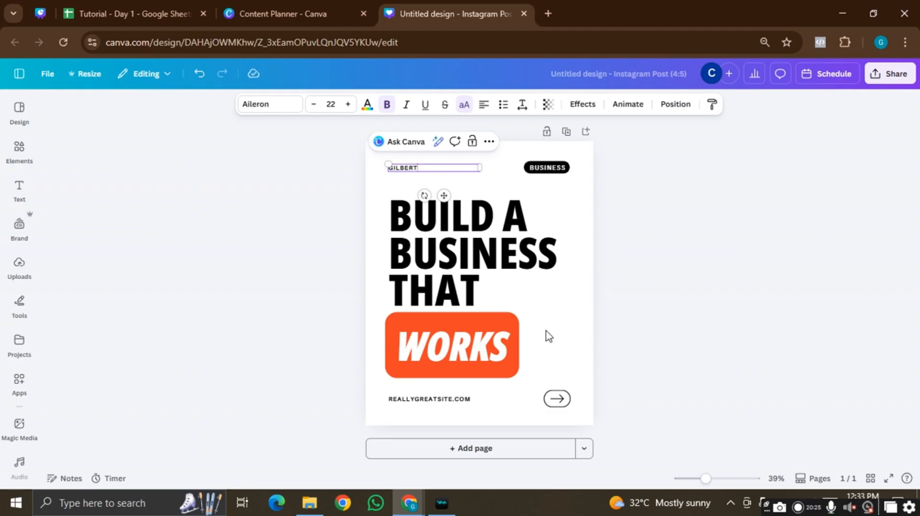
- Delete the REALLYGREATSITE.COM website line at the bottom of the post
{"action": "left_click", "coordinate": [454, 398]}
{"action": "left_click", "coordinate": [453, 398]}
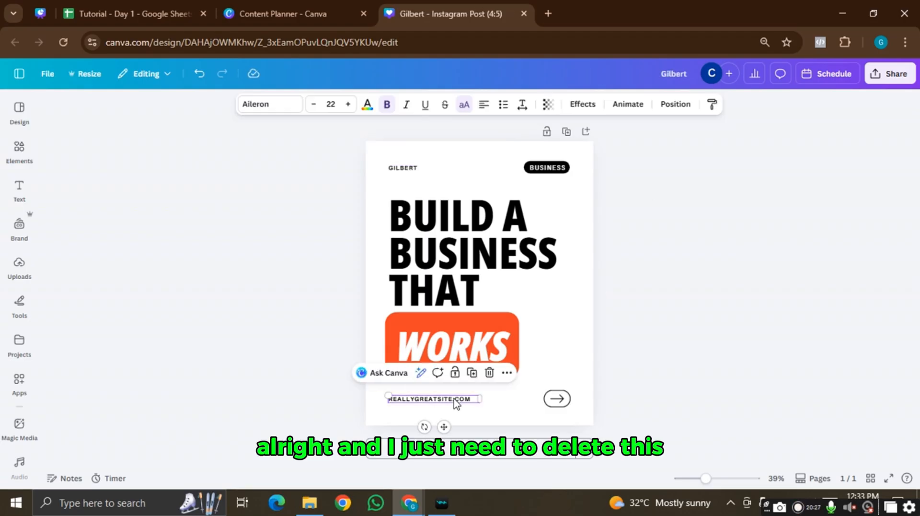
{"action": "key", "text": "Delete"}
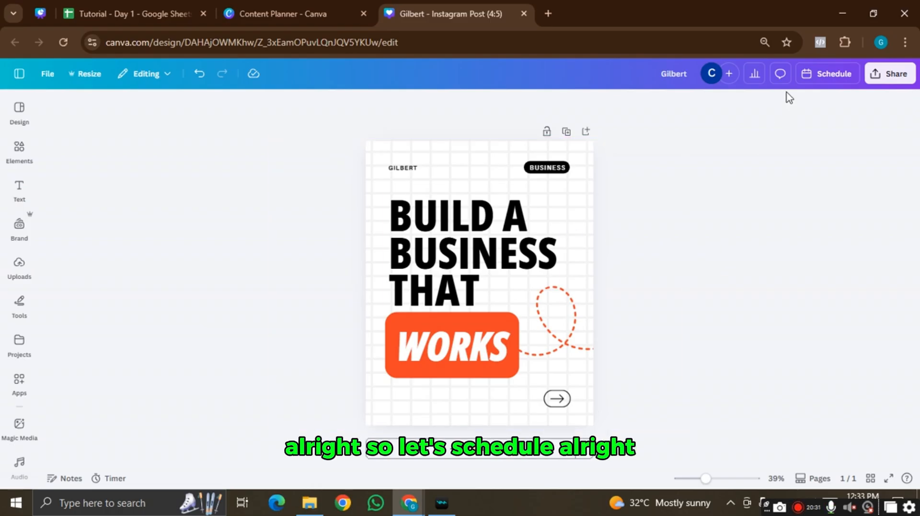
- Choose the Instagram channel and paste the copied headline into the schedule caption box
{"action": "left_click", "coordinate": [832, 73]}
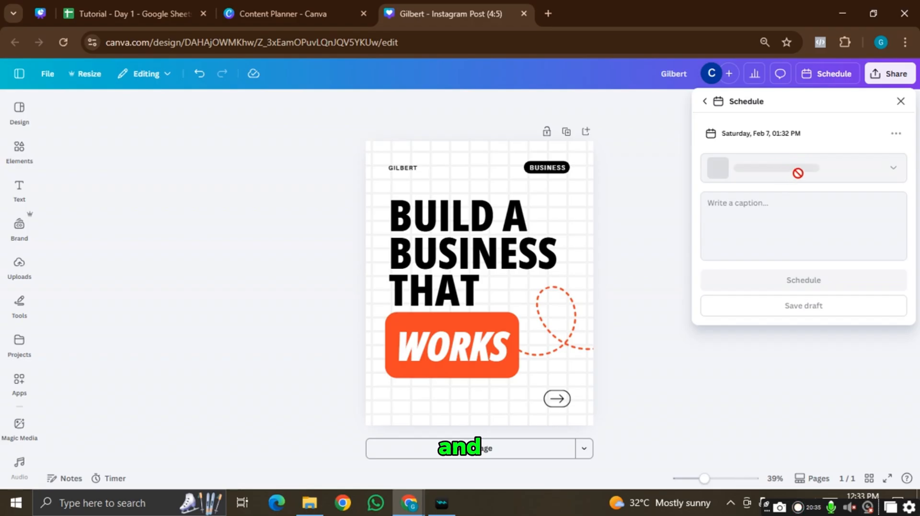
{"action": "left_click", "coordinate": [889, 173]}
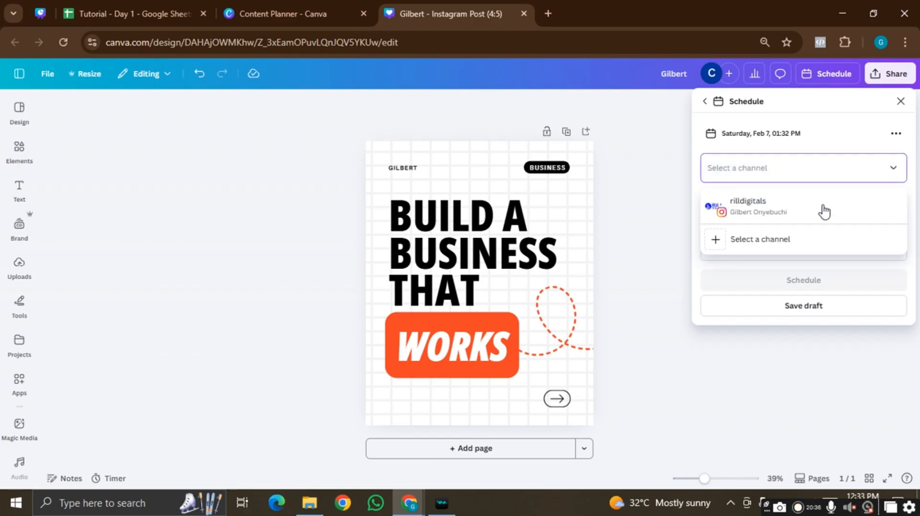
{"action": "left_click", "coordinate": [780, 216]}
{"action": "left_click", "coordinate": [741, 214]}
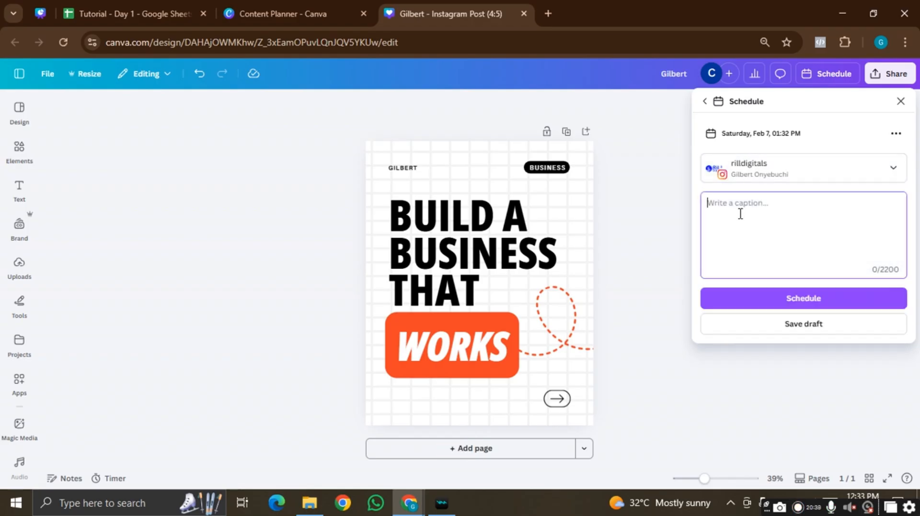
{"action": "left_click", "coordinate": [479, 246]}
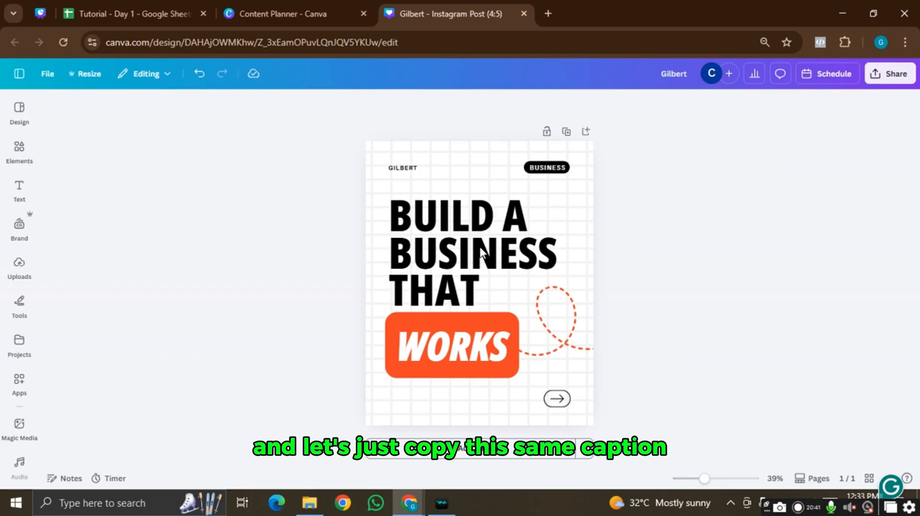
{"action": "left_click", "coordinate": [468, 258]}
{"action": "double_click", "coordinate": [467, 256]}
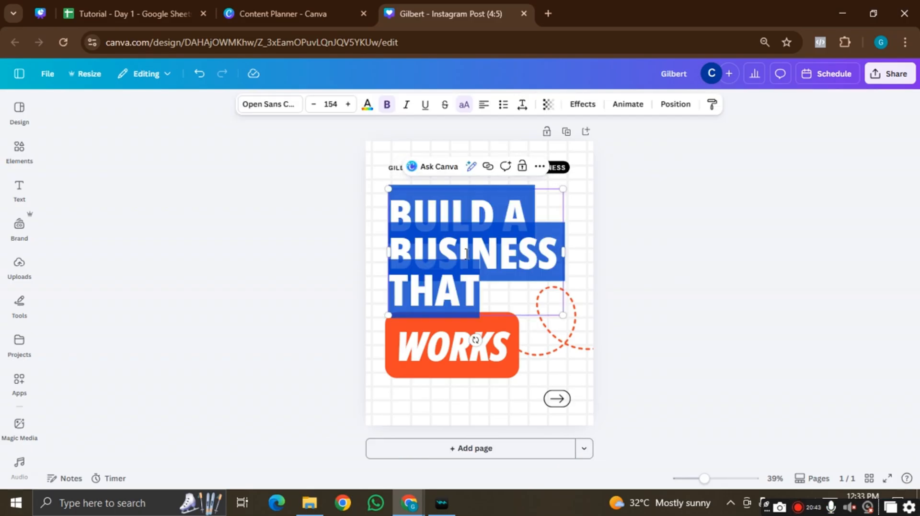
{"action": "left_click", "coordinate": [719, 242]}
{"action": "left_click", "coordinate": [834, 73]}
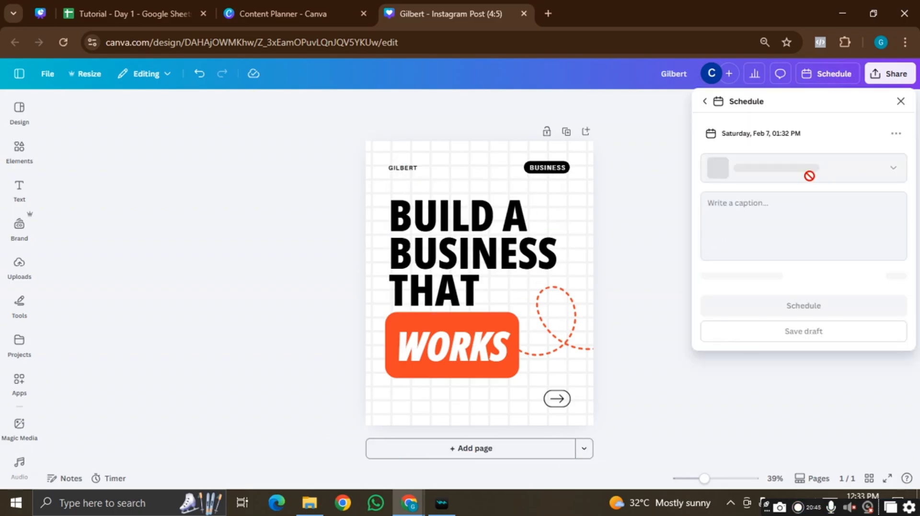
{"action": "left_click", "coordinate": [771, 212]}
{"action": "type", "text": "Build a Business That"}
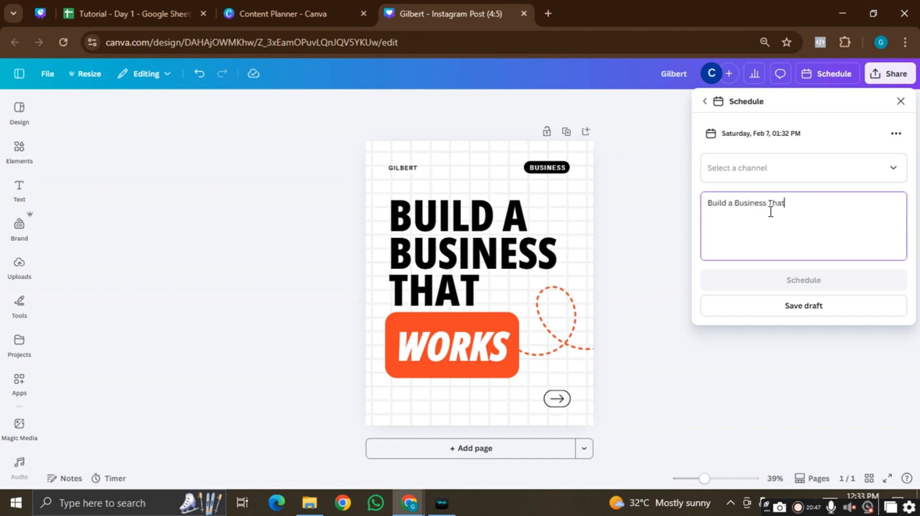
- Fix the caption to 'Build a Business That Works' and schedule it for Saturday, Feb 7, 01:32 PM
{"action": "type", "text": "wo"}
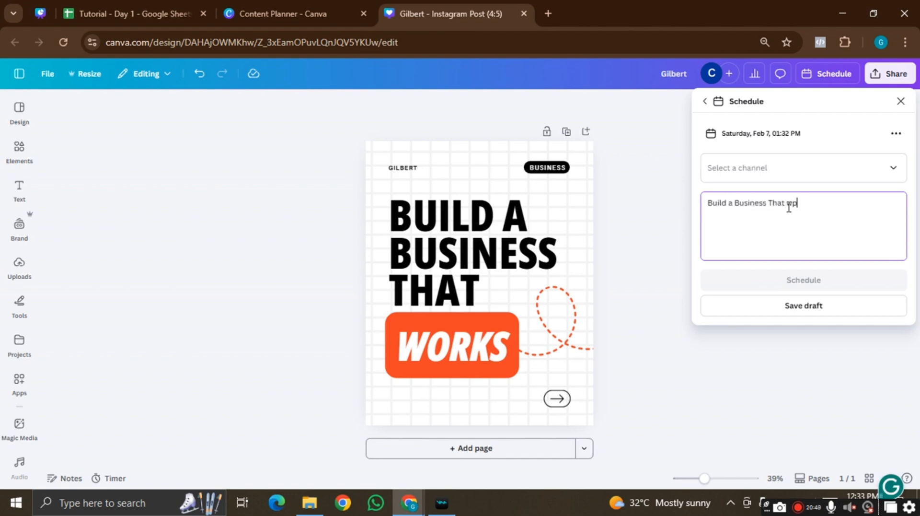
{"action": "type", "text": "orks"}
{"action": "left_click", "coordinate": [793, 167]}
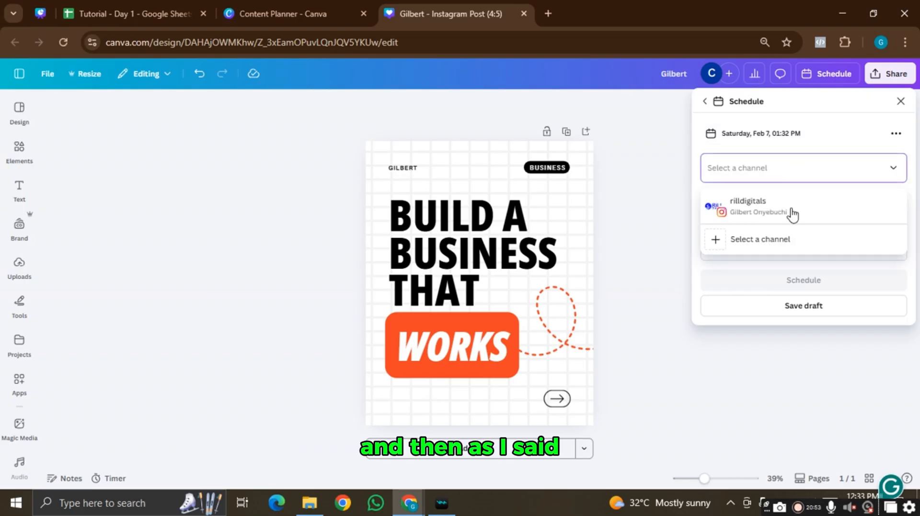
{"action": "left_click", "coordinate": [781, 211]}
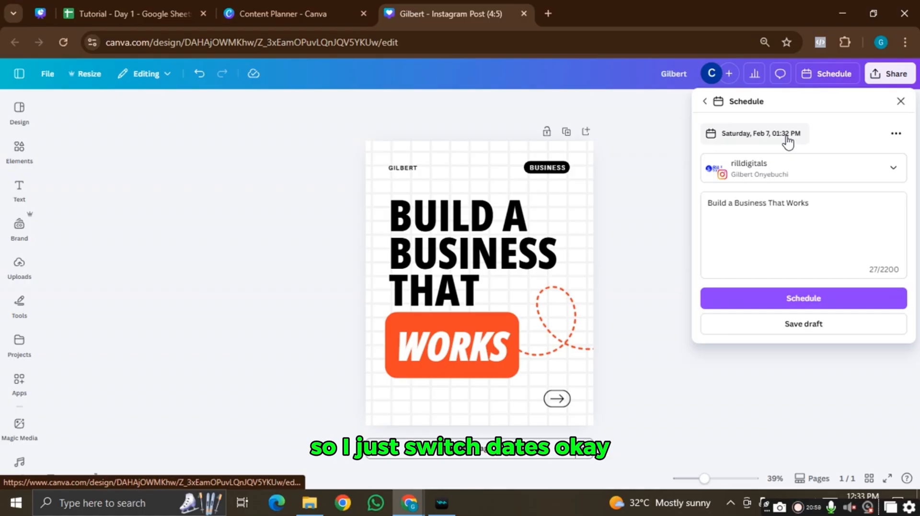
{"action": "left_click", "coordinate": [803, 301]}
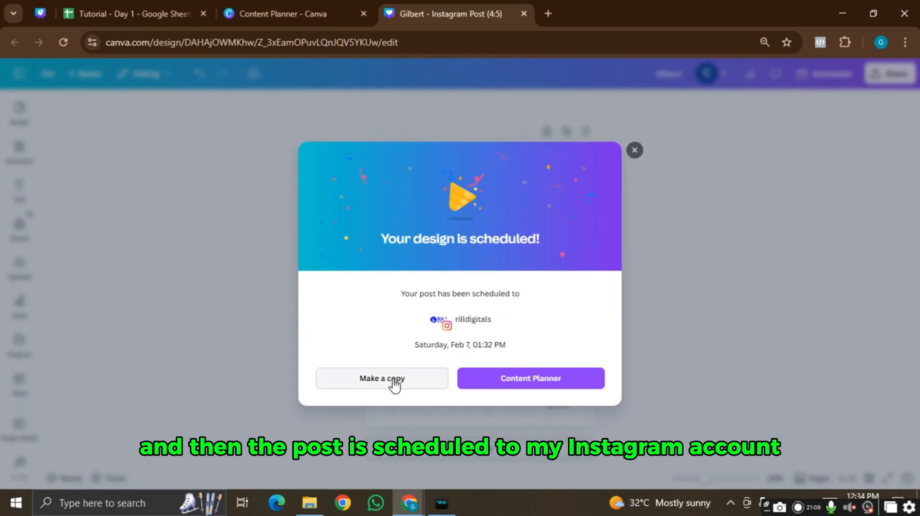
{"action": "left_click", "coordinate": [634, 151]}
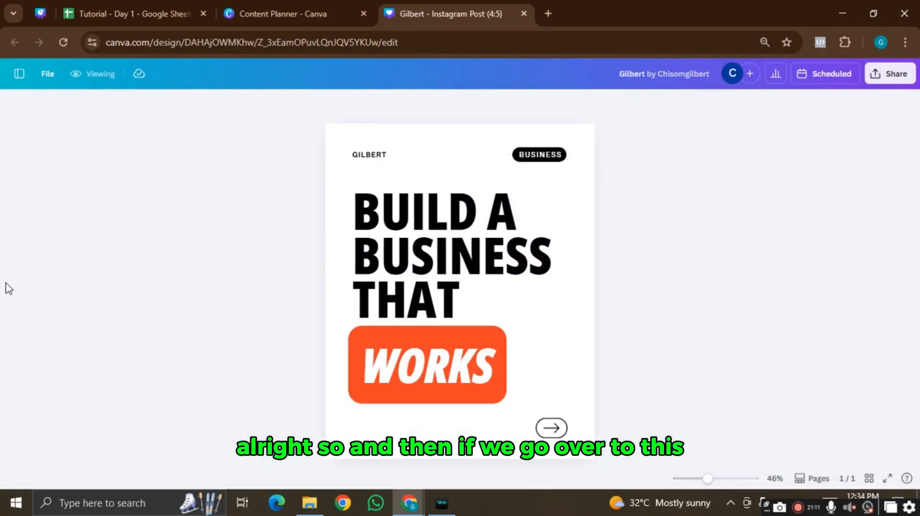
- Check the Feb 7 post in the Content Planner calendar, then browse More > Audio and voiceover apps
{"action": "left_click", "coordinate": [283, 11]}
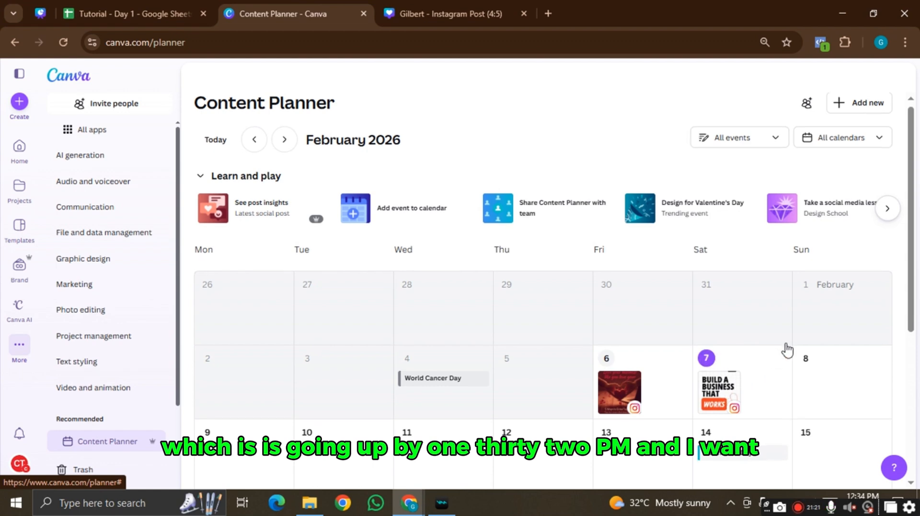
{"action": "scroll", "coordinate": [776, 343], "scroll_direction": "down", "scroll_amount": 1}
{"action": "scroll", "coordinate": [846, 338], "scroll_direction": "down", "scroll_amount": 3}
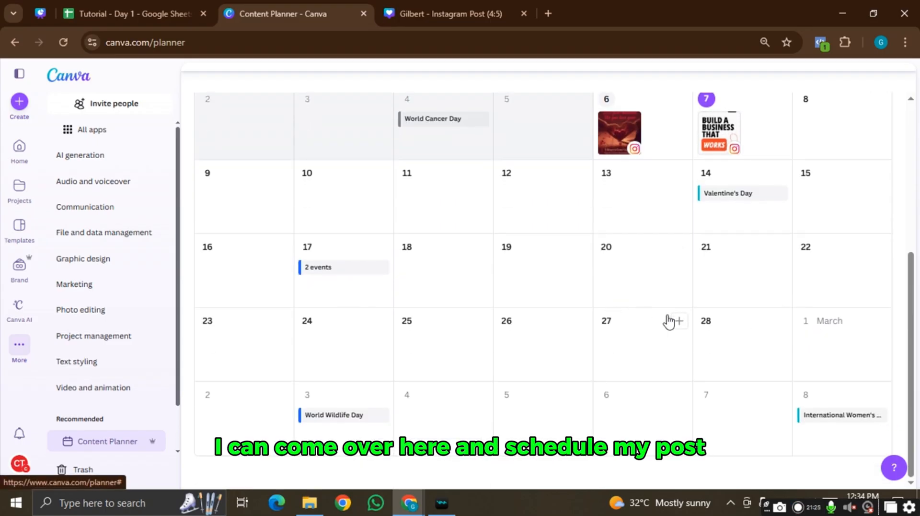
{"action": "scroll", "coordinate": [833, 161], "scroll_direction": "up", "scroll_amount": 1}
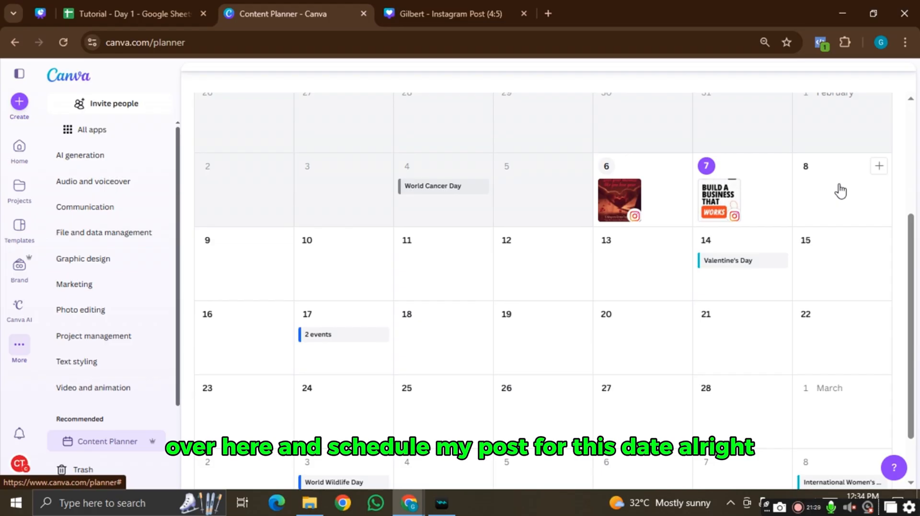
{"action": "scroll", "coordinate": [575, 269], "scroll_direction": "up", "scroll_amount": 1}
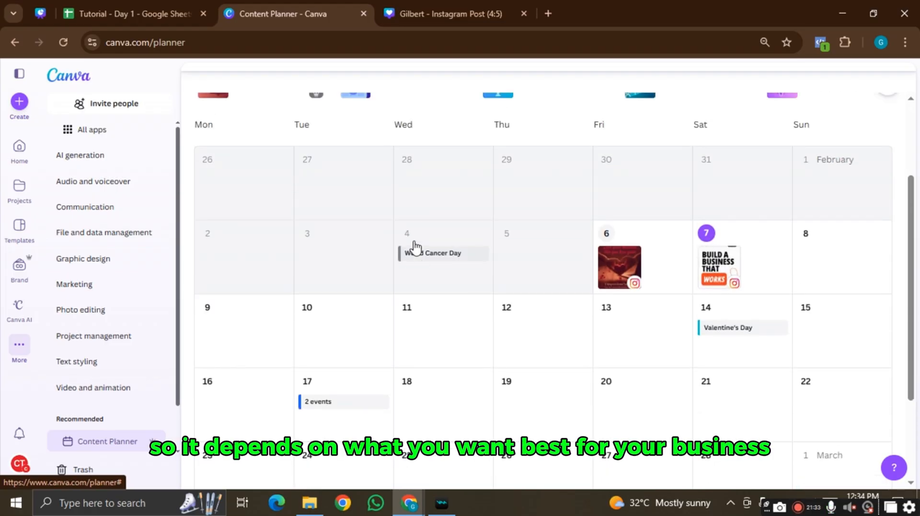
{"action": "left_click", "coordinate": [27, 348]}
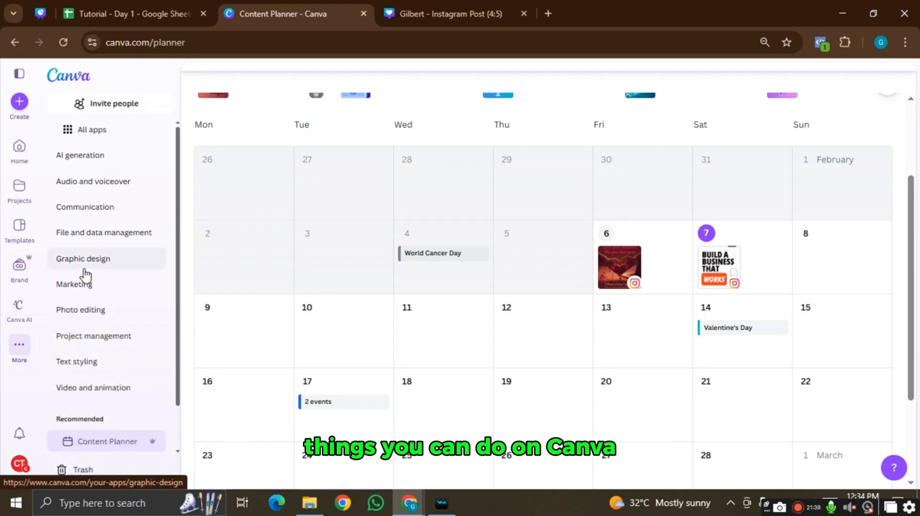
{"action": "left_click", "coordinate": [119, 186]}
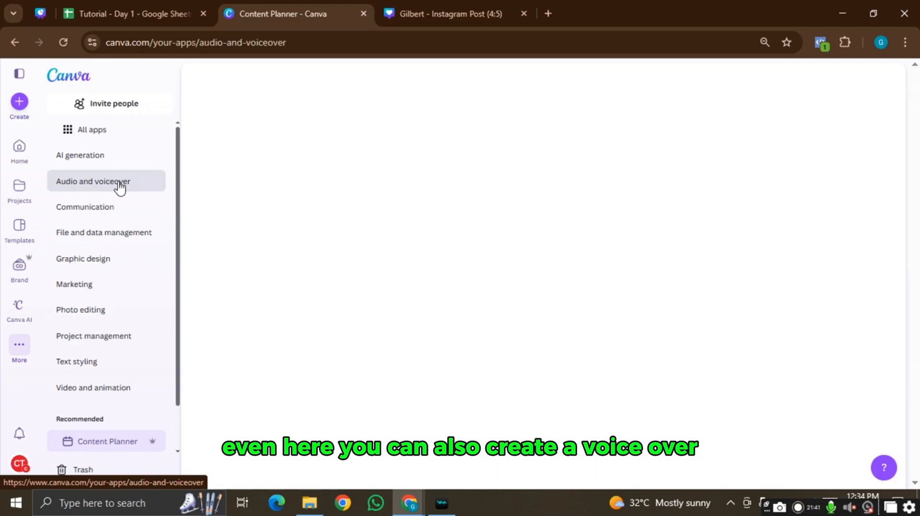